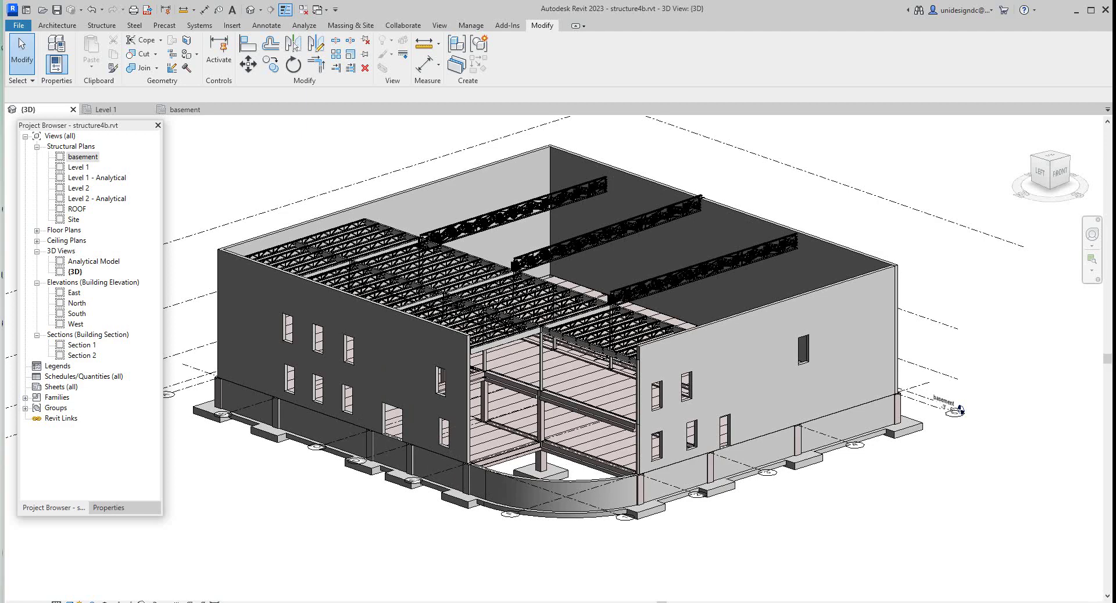
# Examine the building's exterior walls, window openings and roof joists in the 3D view.
pyautogui.scroll(2, 716, 208)
pyautogui.scroll(-2, 714, 240)
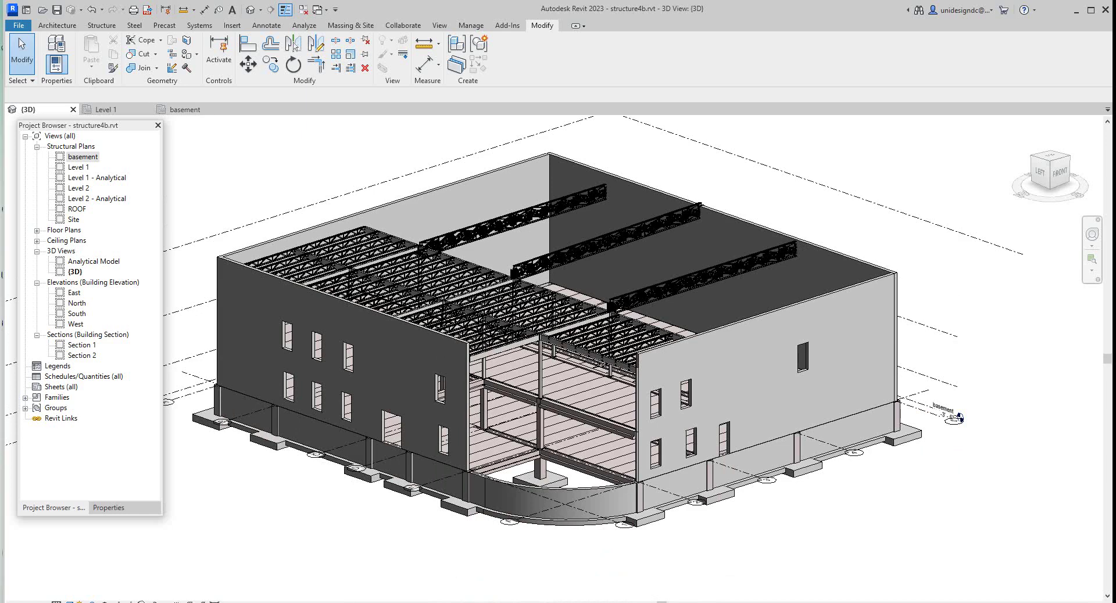
pyautogui.scroll(1, 641, 384)
pyautogui.scroll(-3, 640, 384)
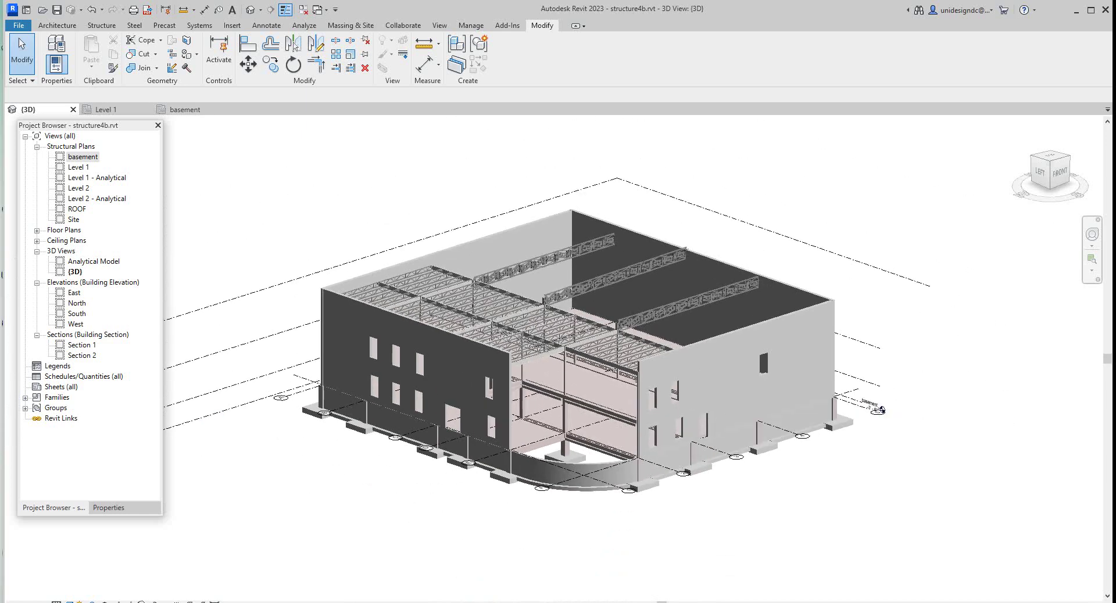
pyautogui.scroll(3, 776, 422)
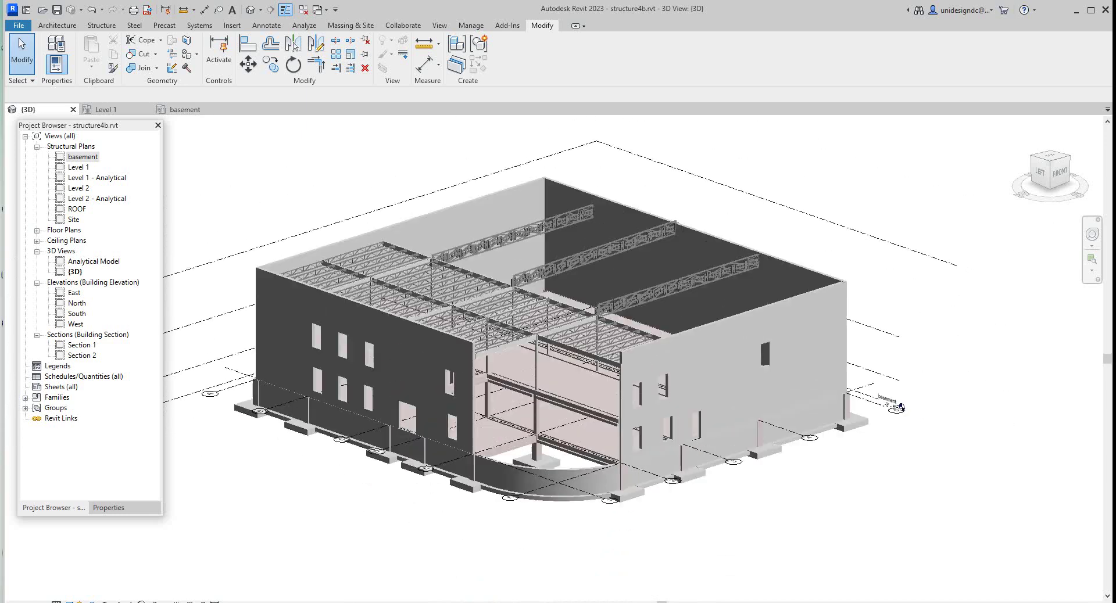
pyautogui.scroll(-2, 717, 436)
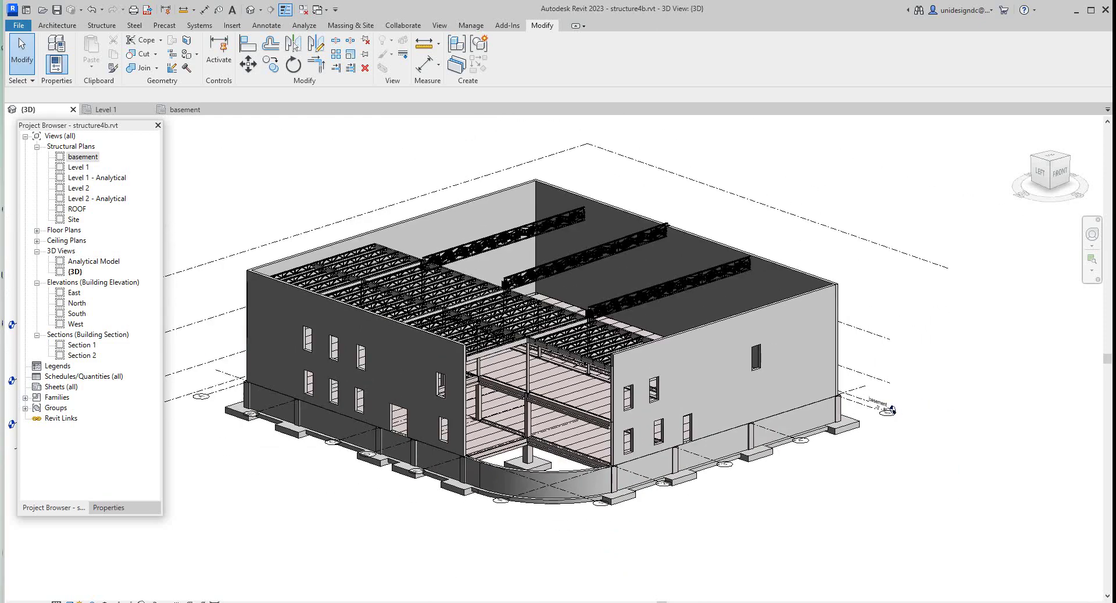
pyautogui.scroll(2, 256, 492)
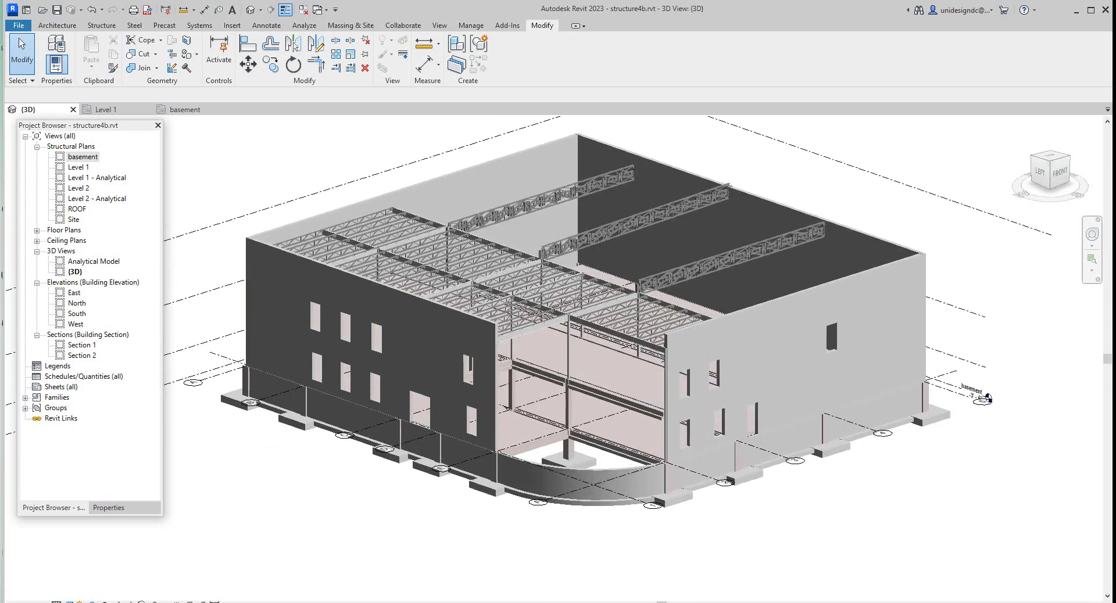
pyautogui.click(384, 301)
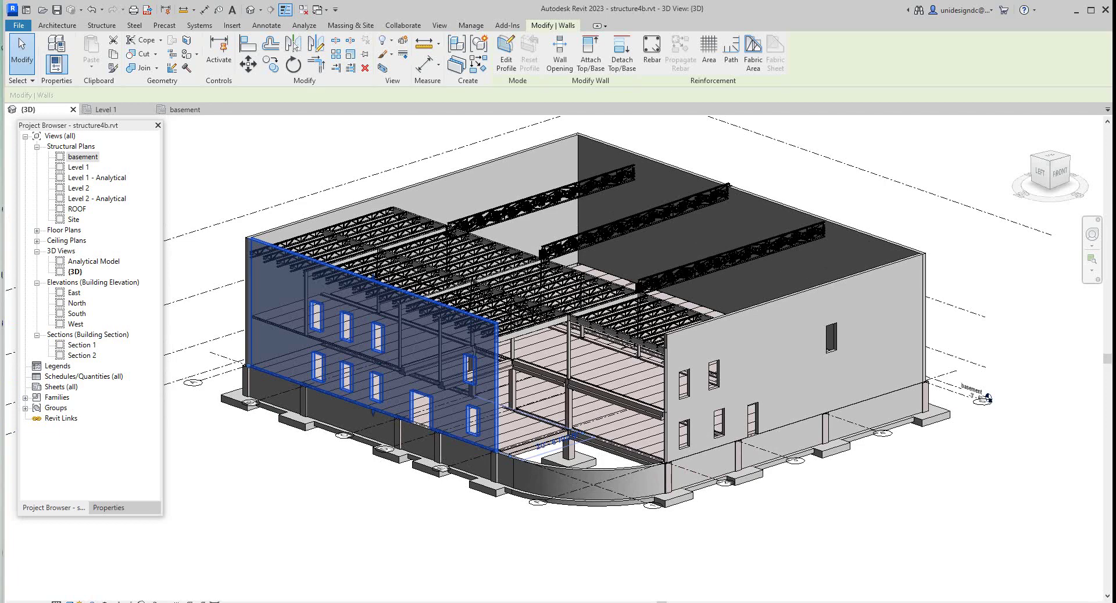
pyautogui.press('Escape')
pyautogui.scroll(-1, 356, 506)
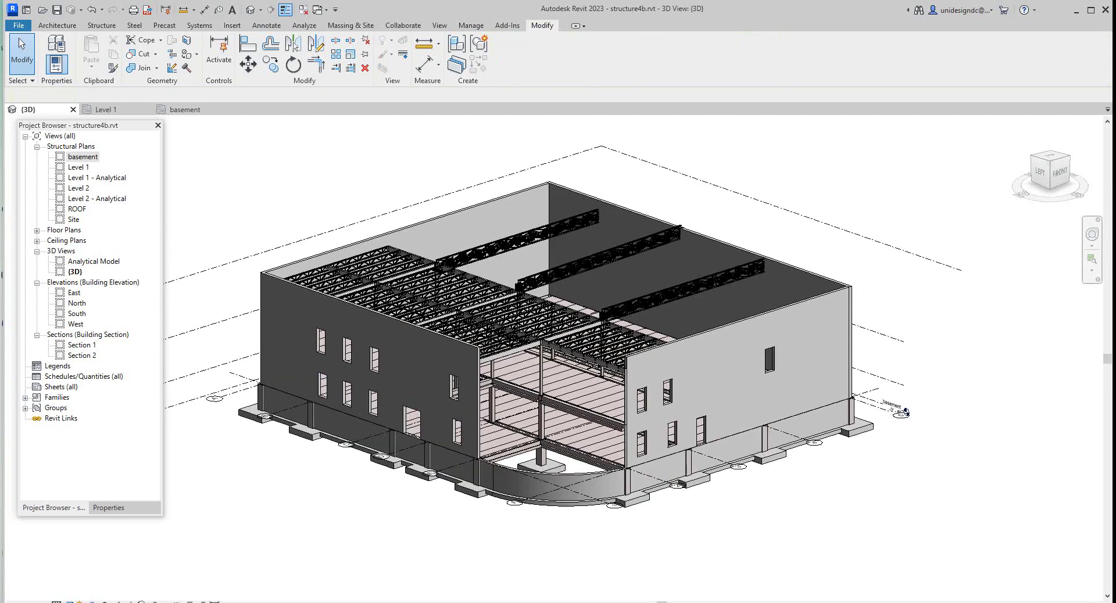
# Open the Level 1 structural plan and inspect the walls and floor framing along the column grids.
pyautogui.doubleClick(78, 167)
pyautogui.scroll(4, 472, 274)
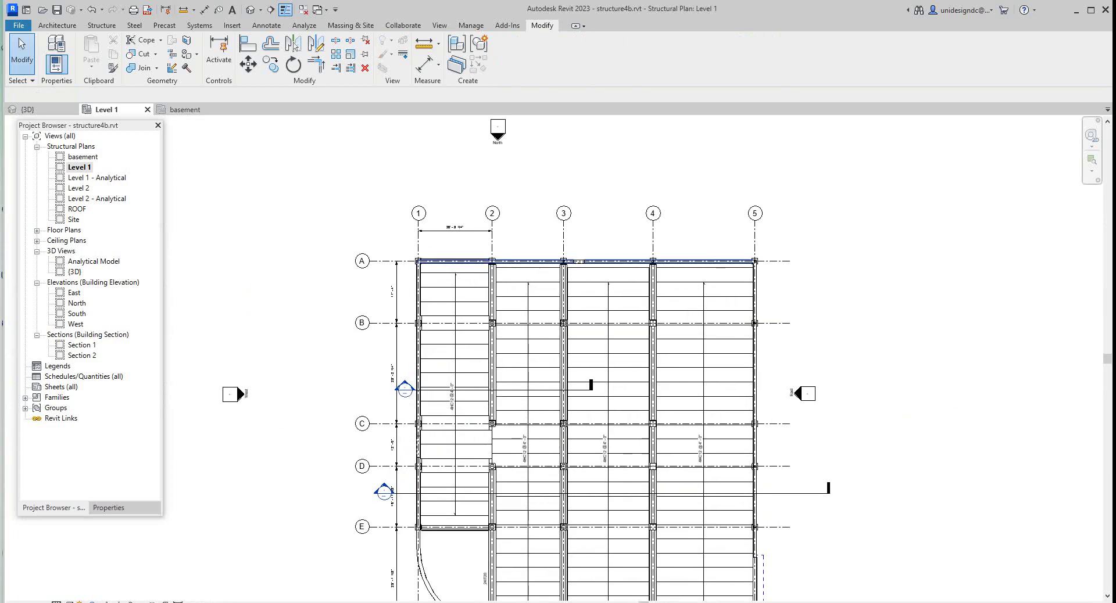
pyautogui.scroll(5, 511, 261)
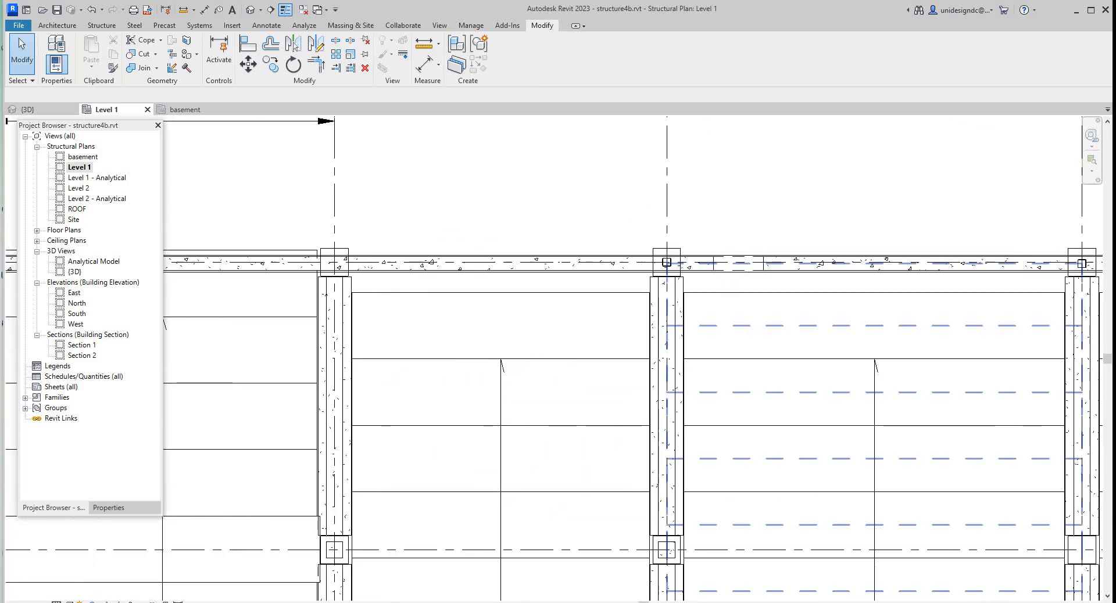
pyautogui.scroll(-6, 591, 264)
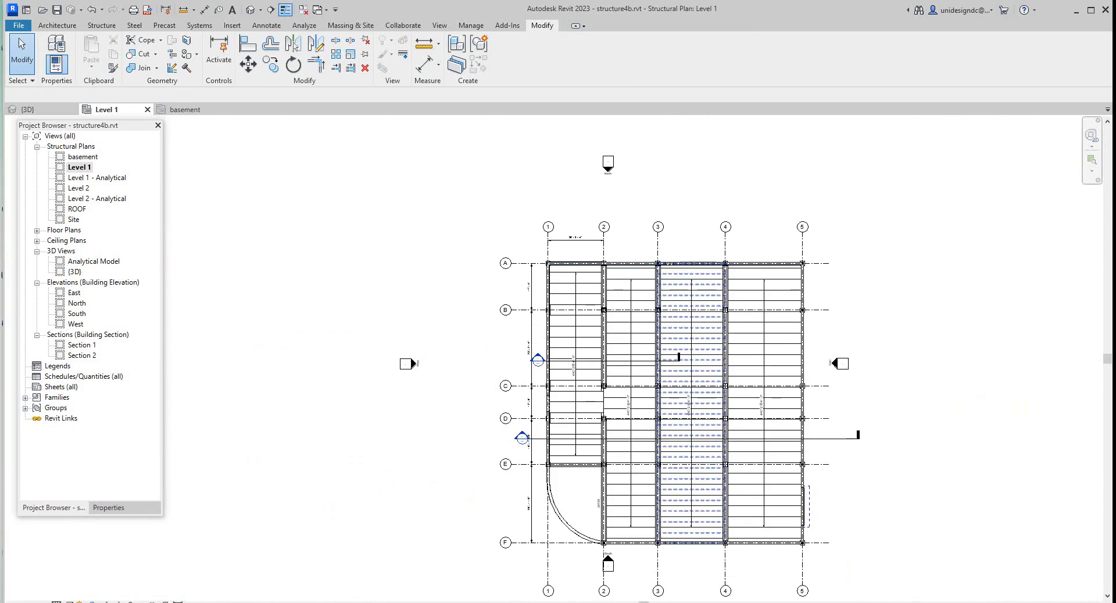
# Return to the default 3D view and inspect the roof joists, floor framing and exterior walls up close.
pyautogui.click(251, 9)
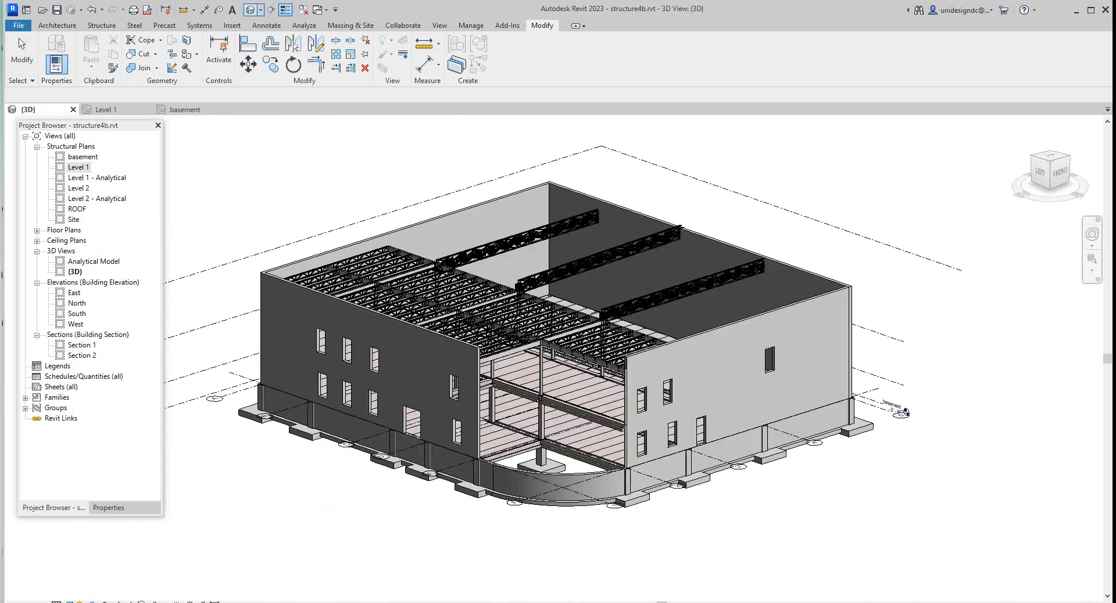
pyautogui.scroll(2, 512, 282)
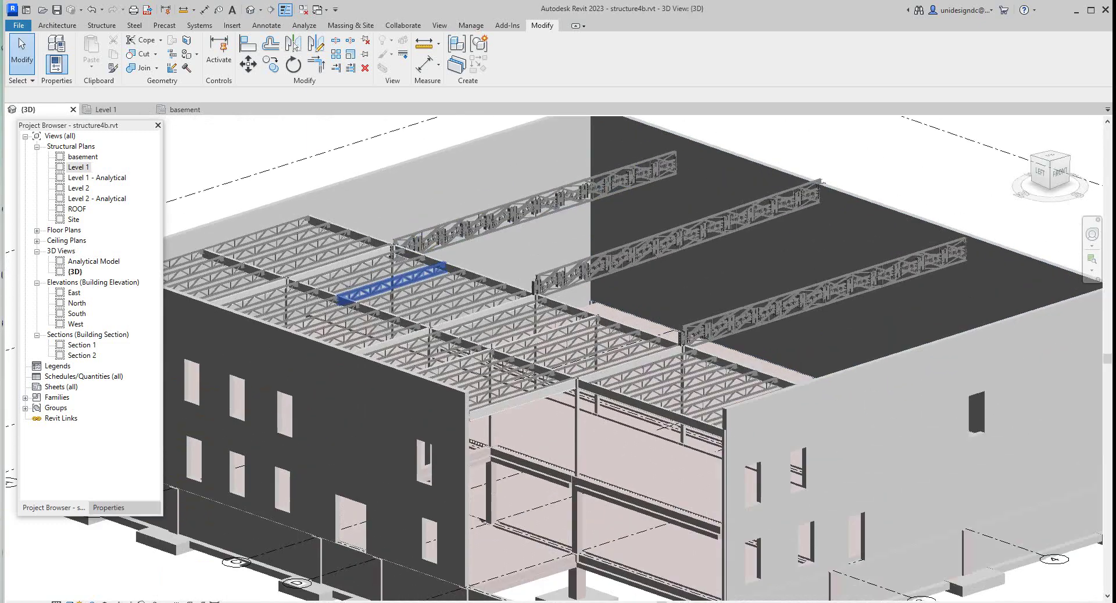
pyautogui.scroll(-2, 384, 280)
pyautogui.scroll(6, 495, 340)
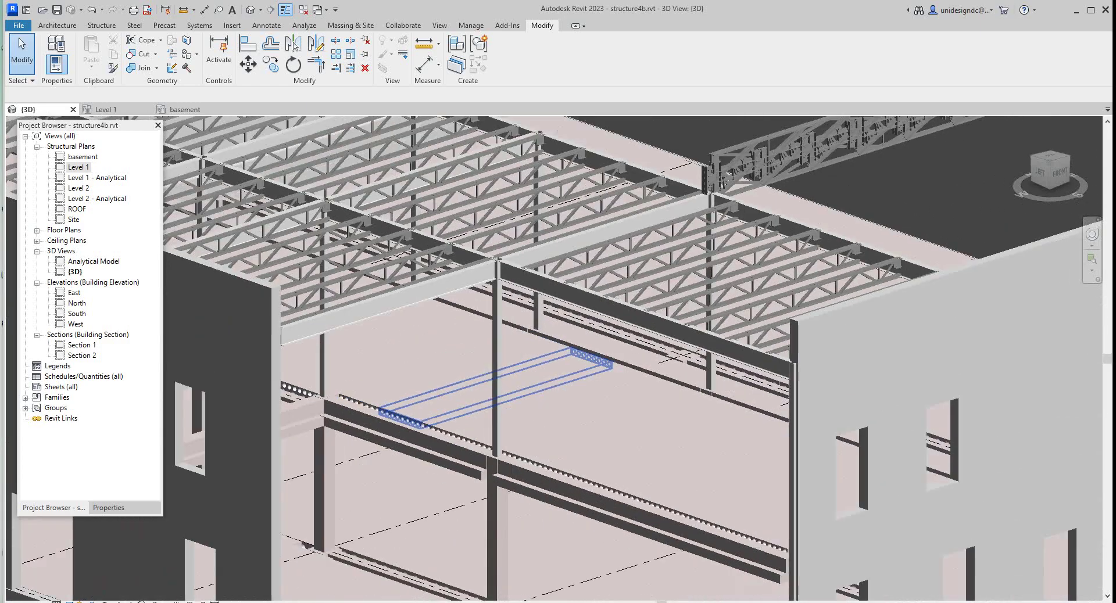
pyautogui.scroll(-8, 558, 389)
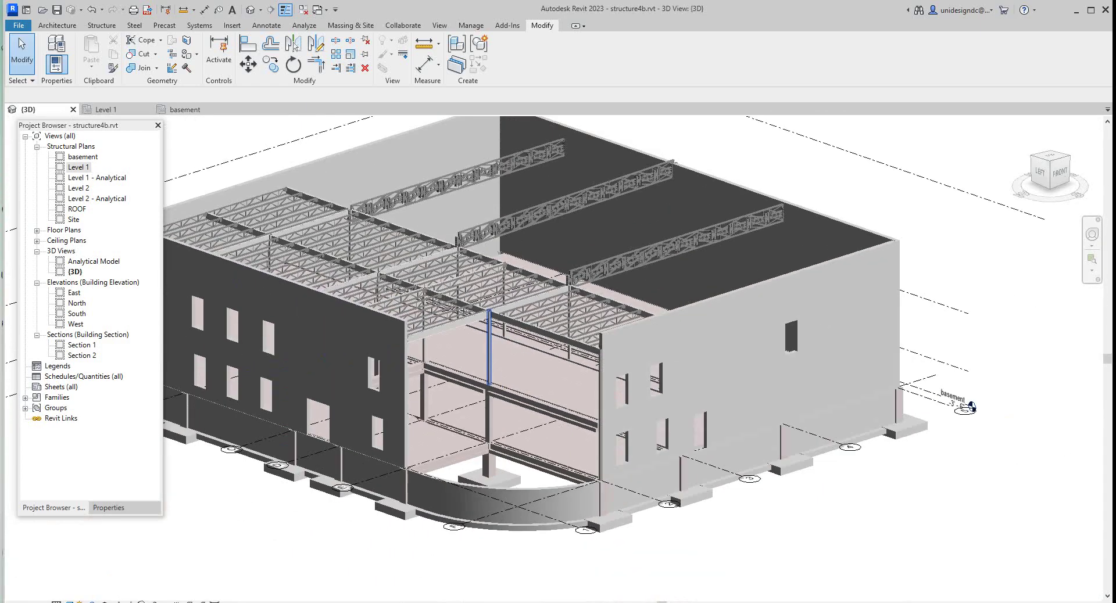
pyautogui.moveTo(542, 388); pyautogui.dragTo(617, 420, button='middle')
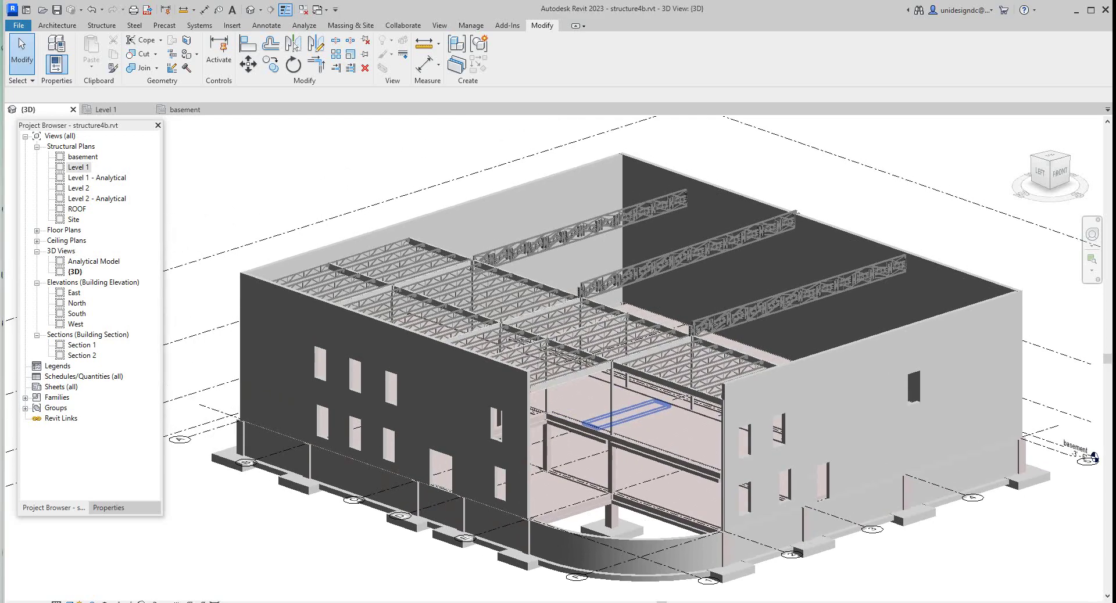
pyautogui.scroll(1, 802, 552)
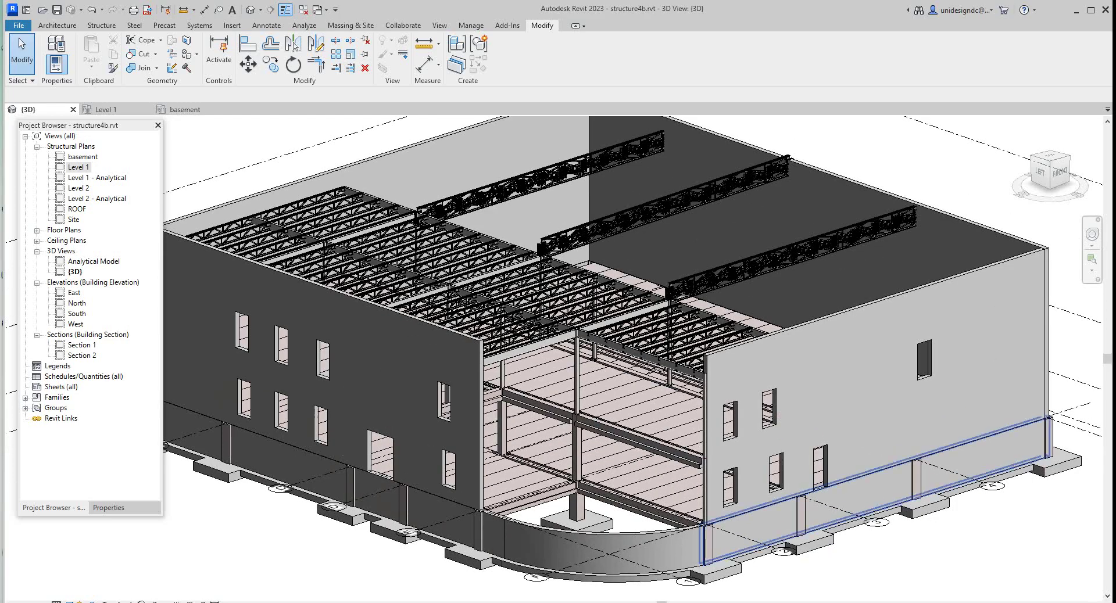
pyautogui.scroll(5, 169, 343)
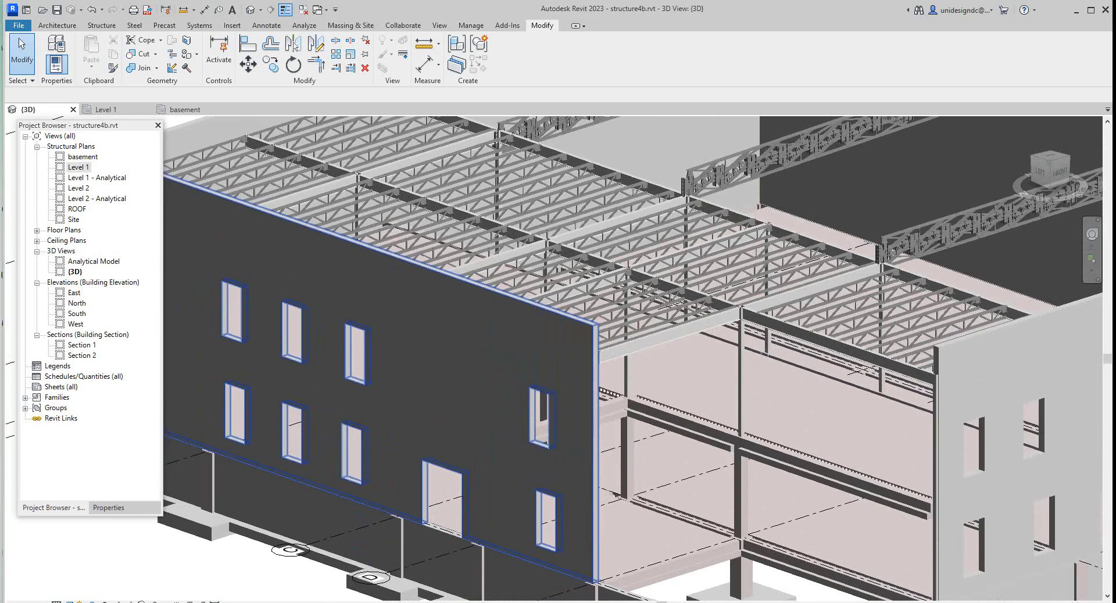
pyautogui.scroll(-5, 427, 396)
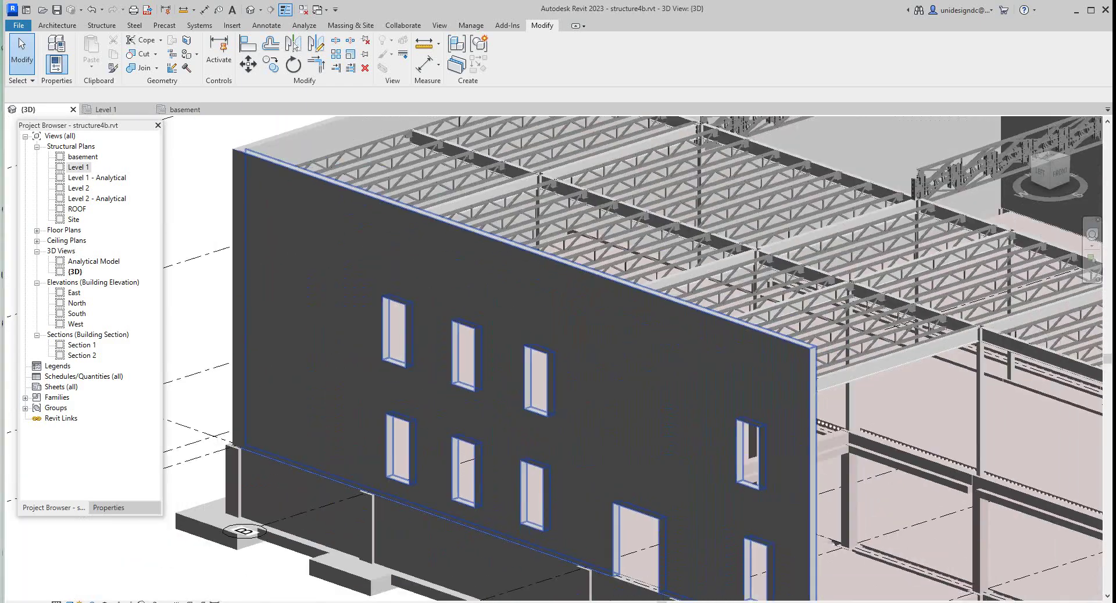
pyautogui.scroll(-2, 430, 435)
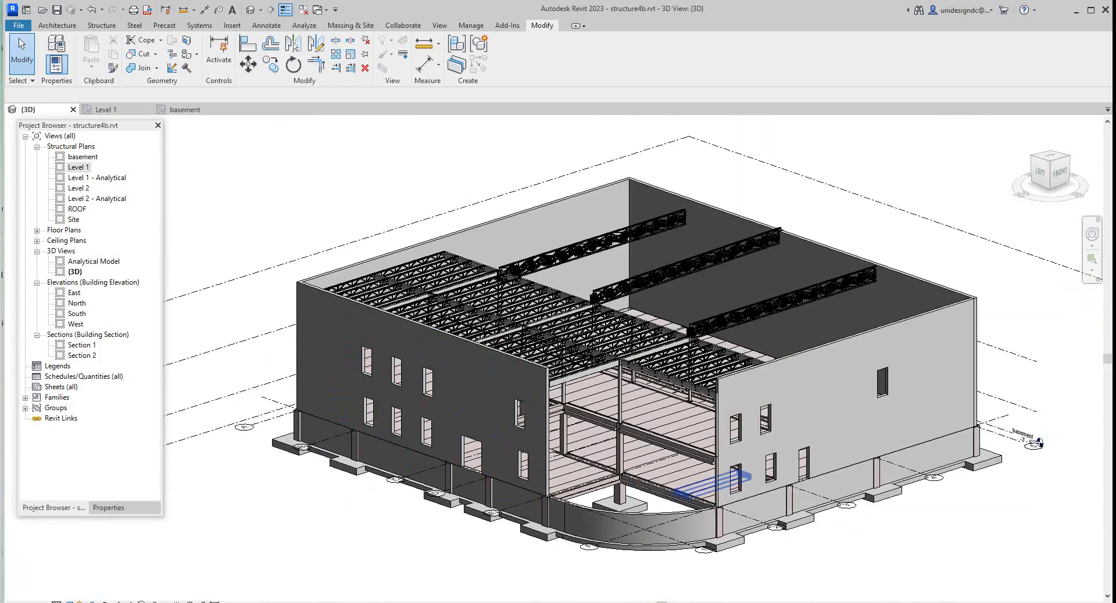
pyautogui.scroll(5, 1014, 448)
pyautogui.scroll(5, 868, 290)
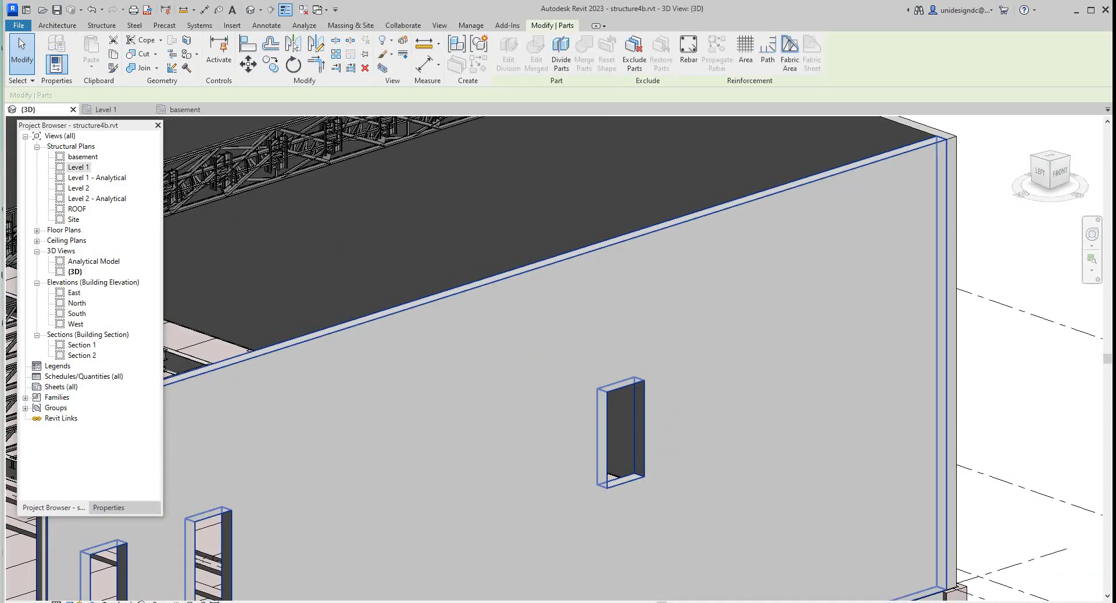
pyautogui.press('Escape')
pyautogui.scroll(-2, 1017, 402)
pyautogui.scroll(1, 980, 401)
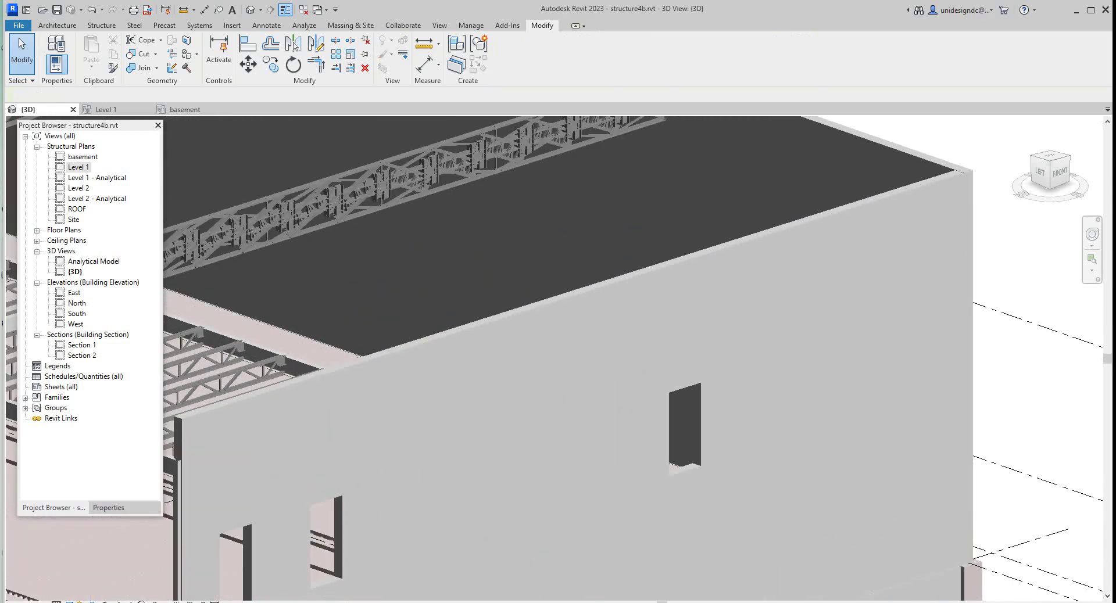
pyautogui.scroll(-5, 1054, 415)
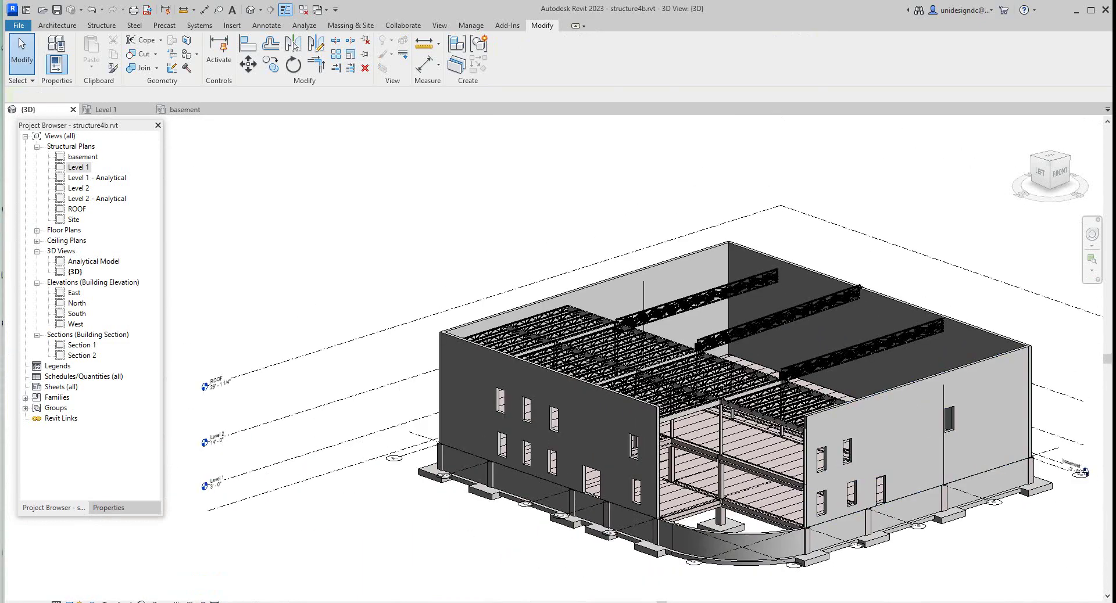
pyautogui.scroll(3, 946, 455)
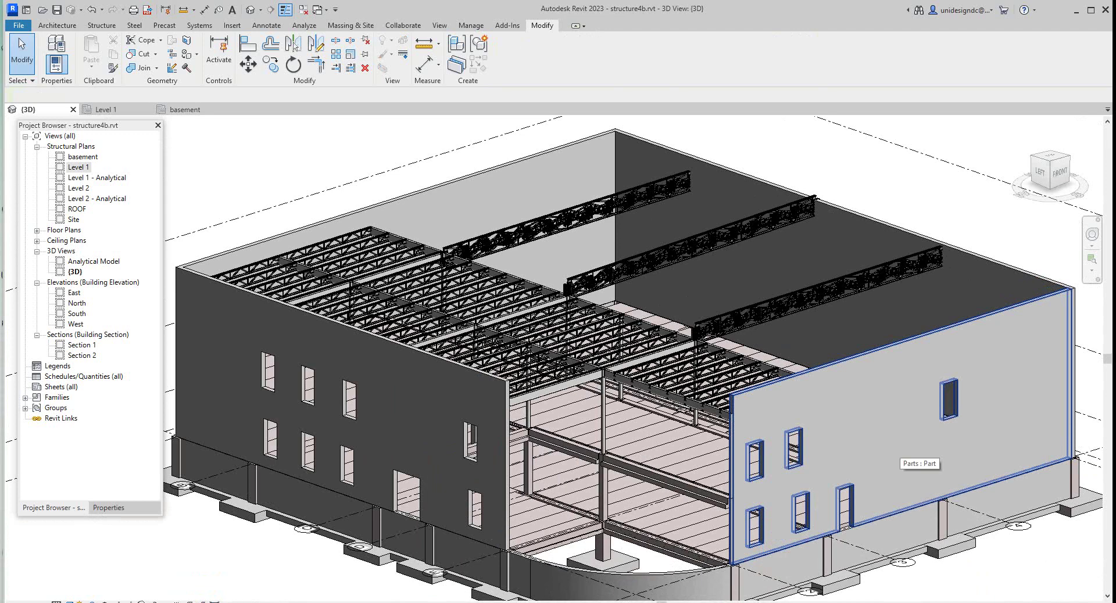
pyautogui.press('Tab')
pyautogui.click(899, 451)
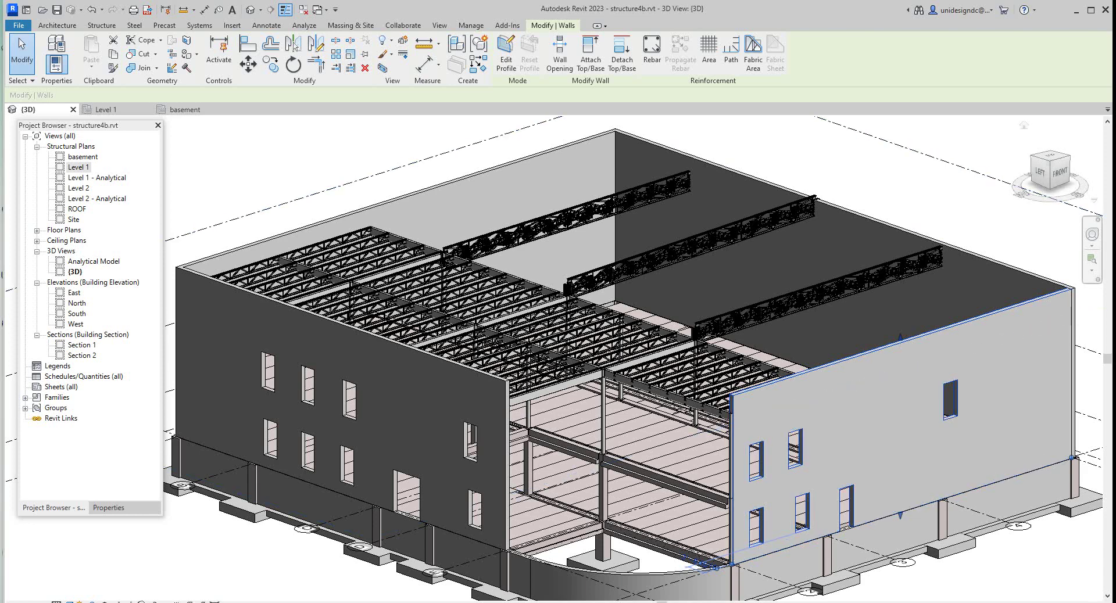
pyautogui.press('Escape')
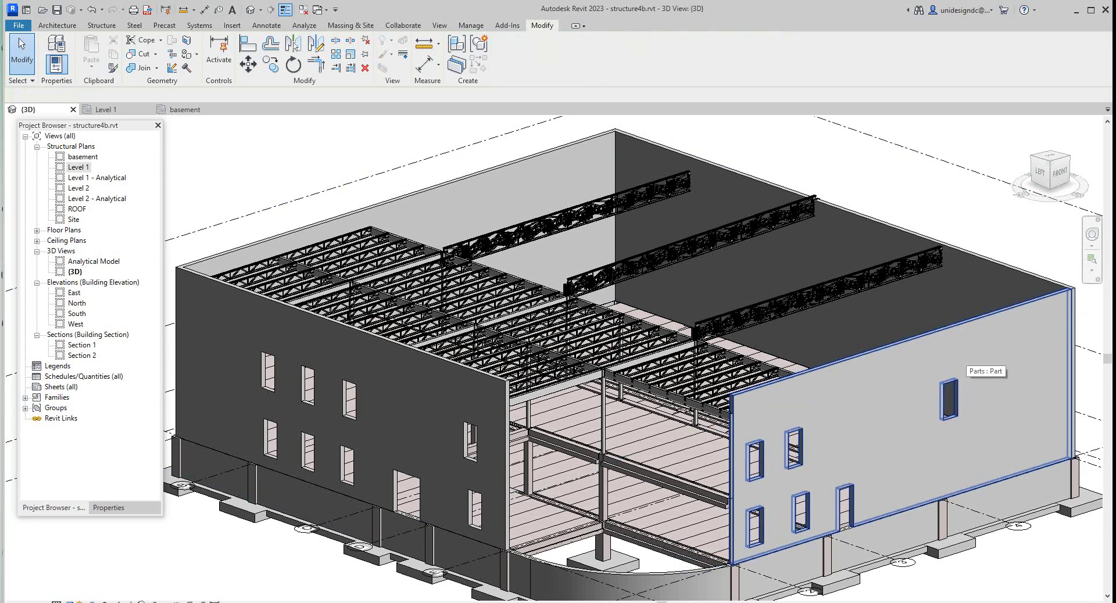
pyautogui.press('Tab')
pyautogui.click(966, 354)
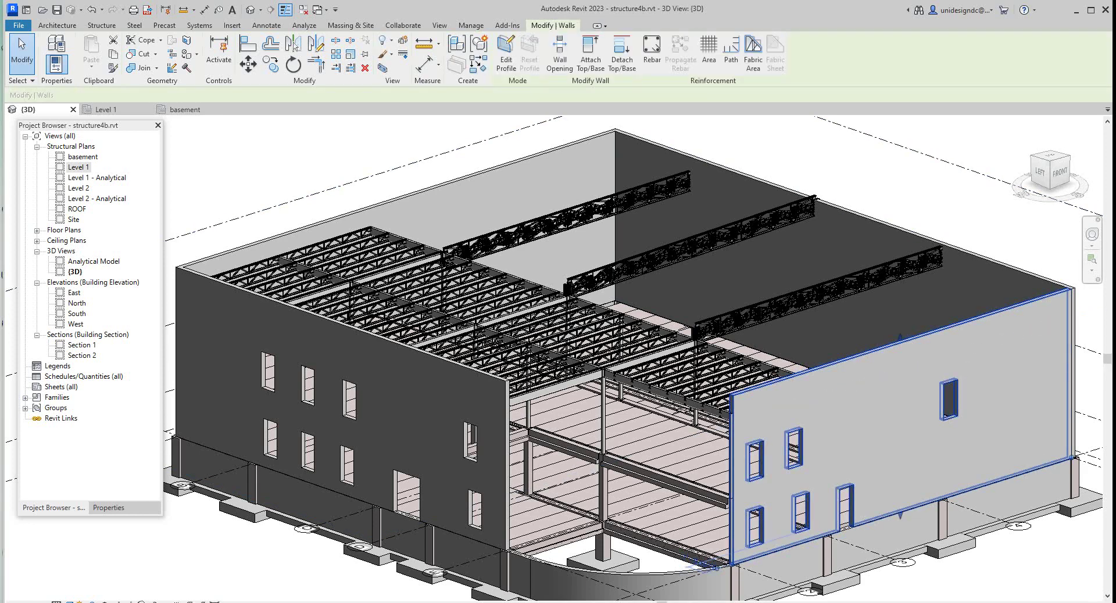
pyautogui.press('Tab')
pyautogui.scroll(-2, 843, 402)
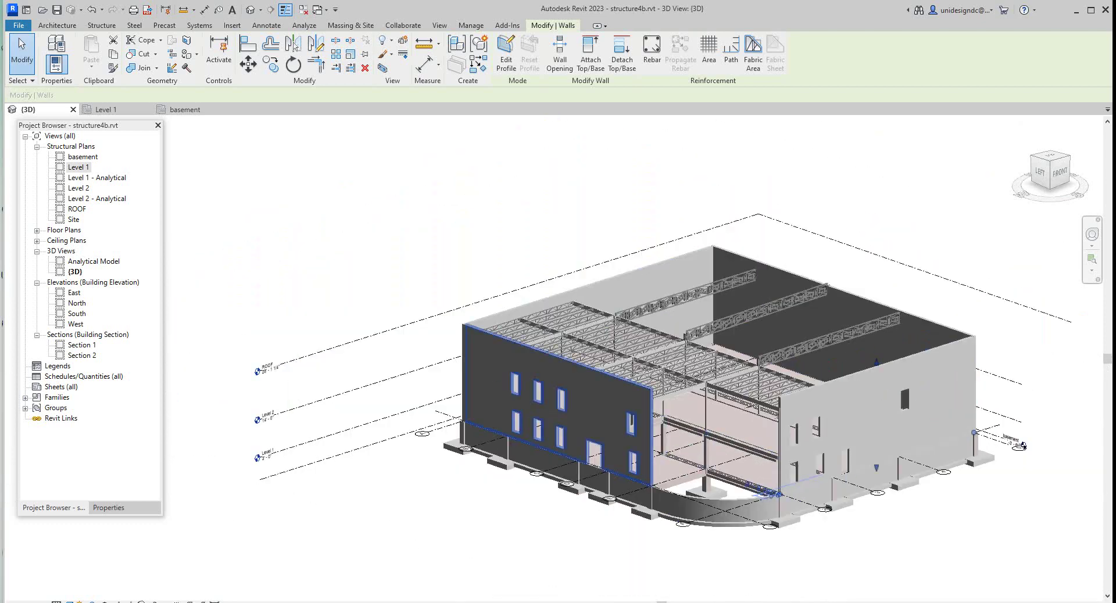
pyautogui.scroll(1, 511, 329)
pyautogui.press('Escape')
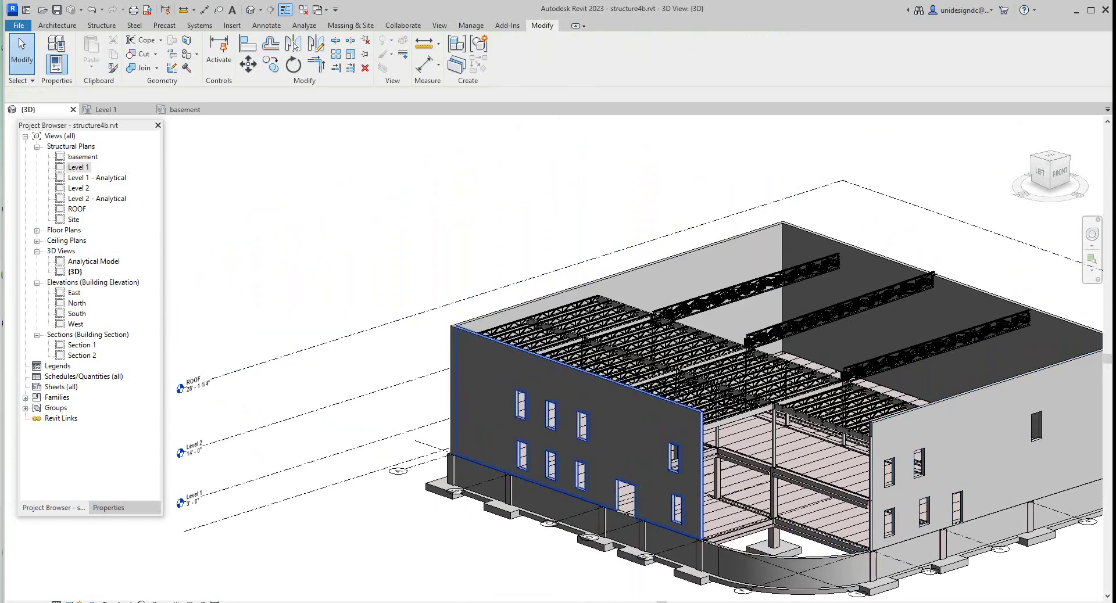
# Select the chain of four upper exterior walls and duplicate their wall type as "Precast Wall panel".
pyautogui.press('Tab')
pyautogui.click(512, 355)
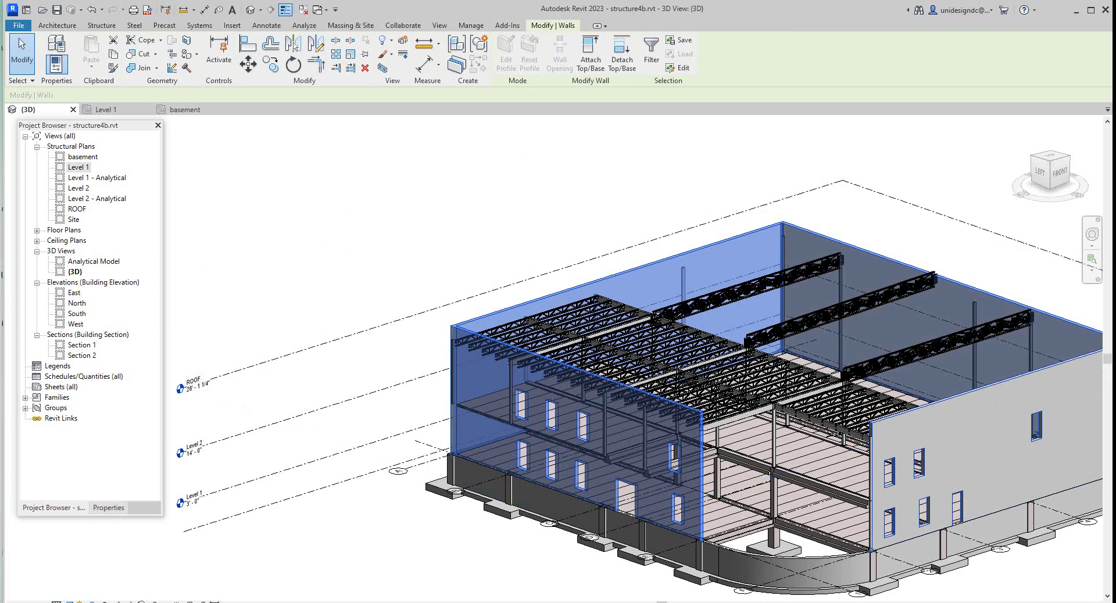
pyautogui.click(109, 508)
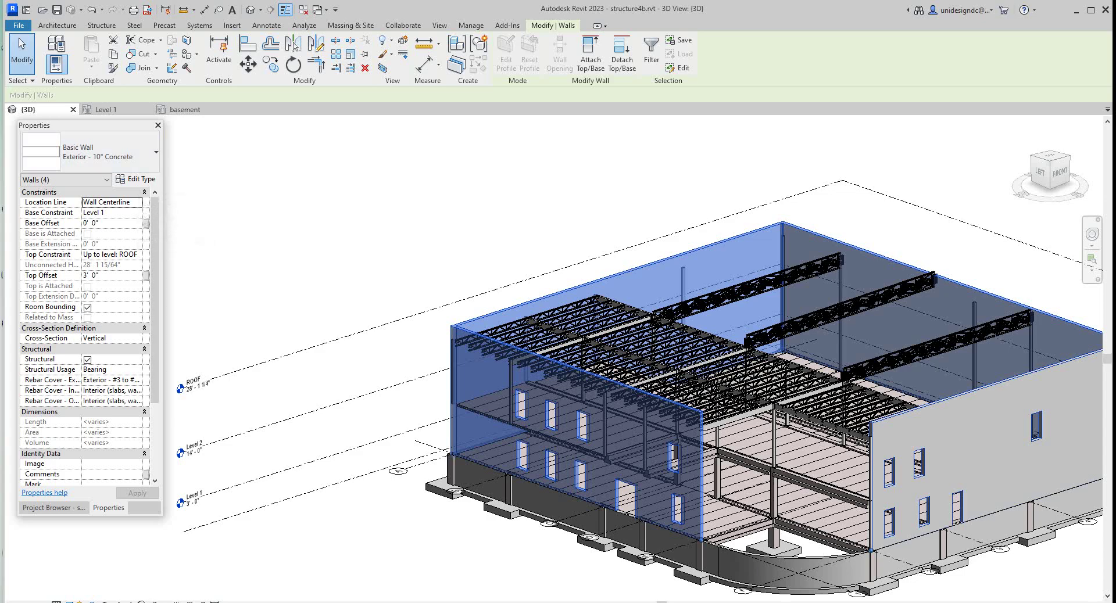
pyautogui.click(136, 179)
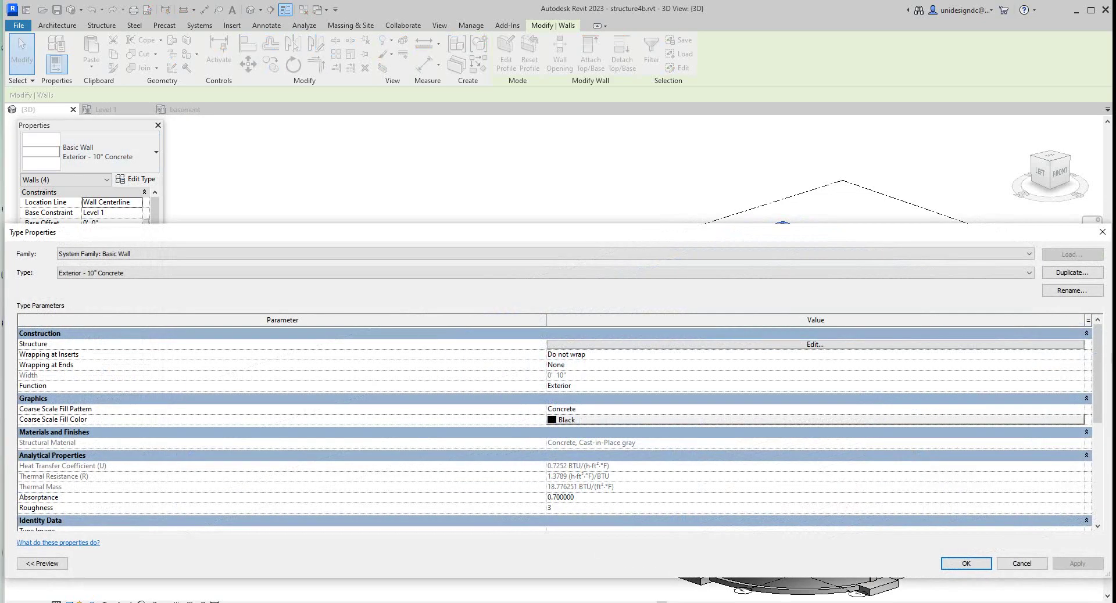
pyautogui.click(1072, 273)
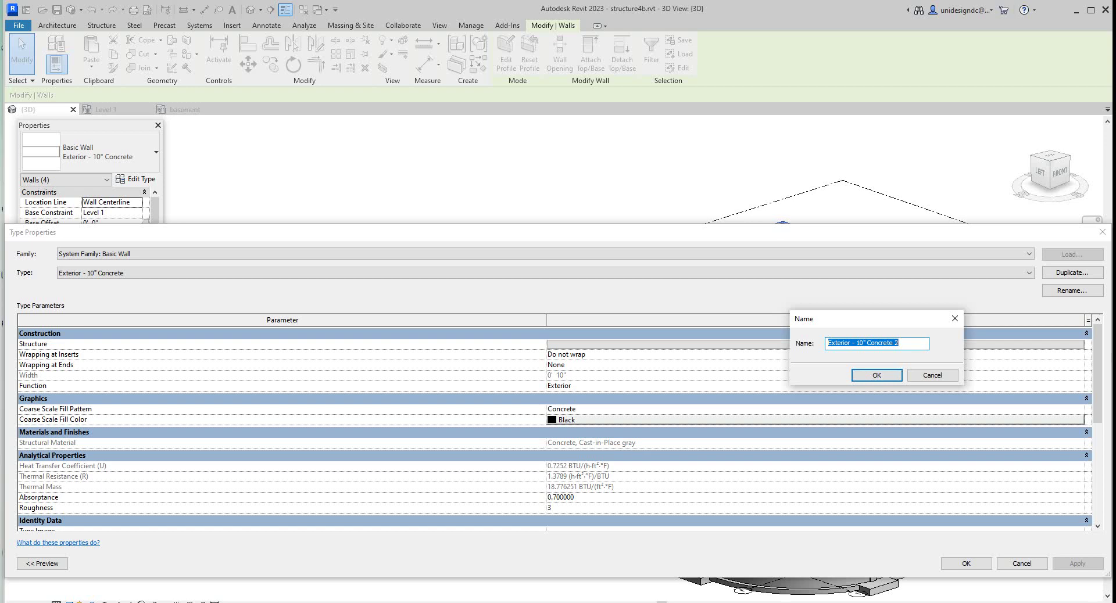
pyautogui.write('Precast Wall panel')
pyautogui.press('Return')
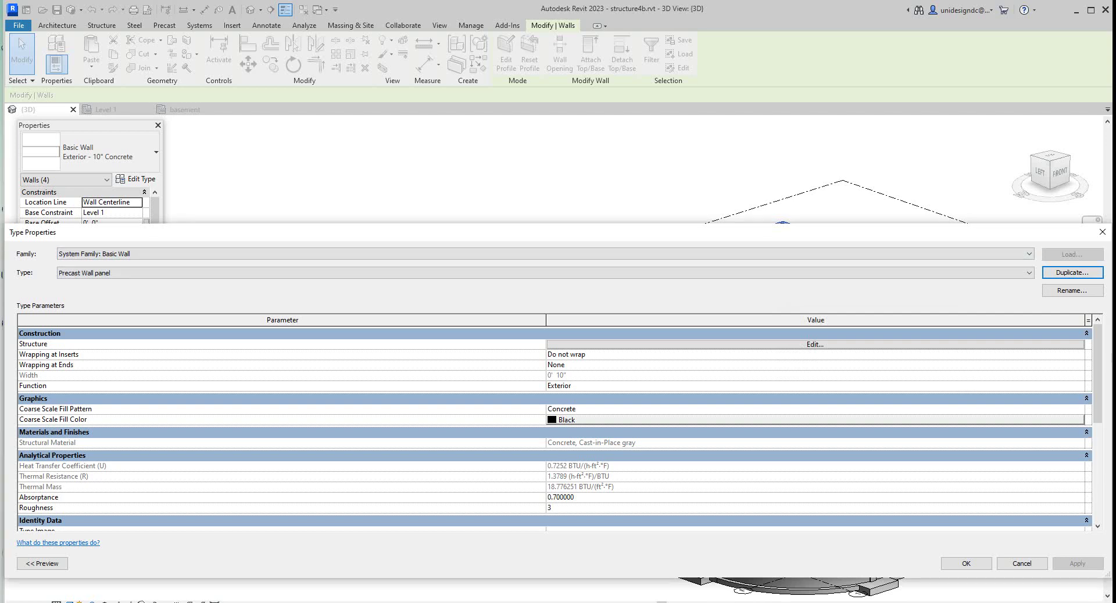
# Open the Precast Wall panel type's layer structure and show its preview as the Section: Modify type attributes view.
pyautogui.click(815, 344)
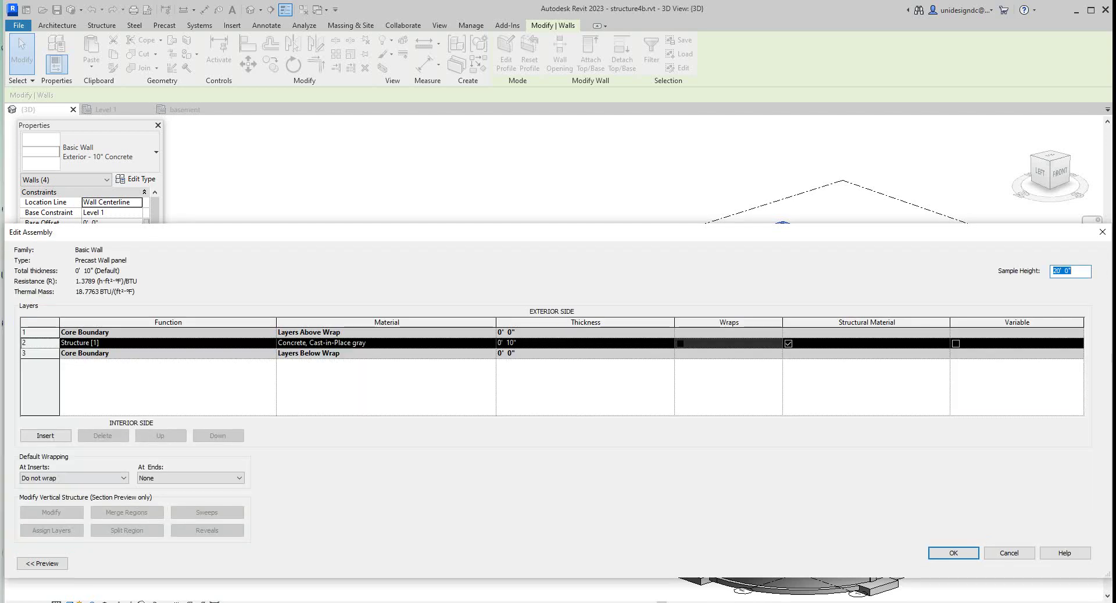
pyautogui.click(42, 563)
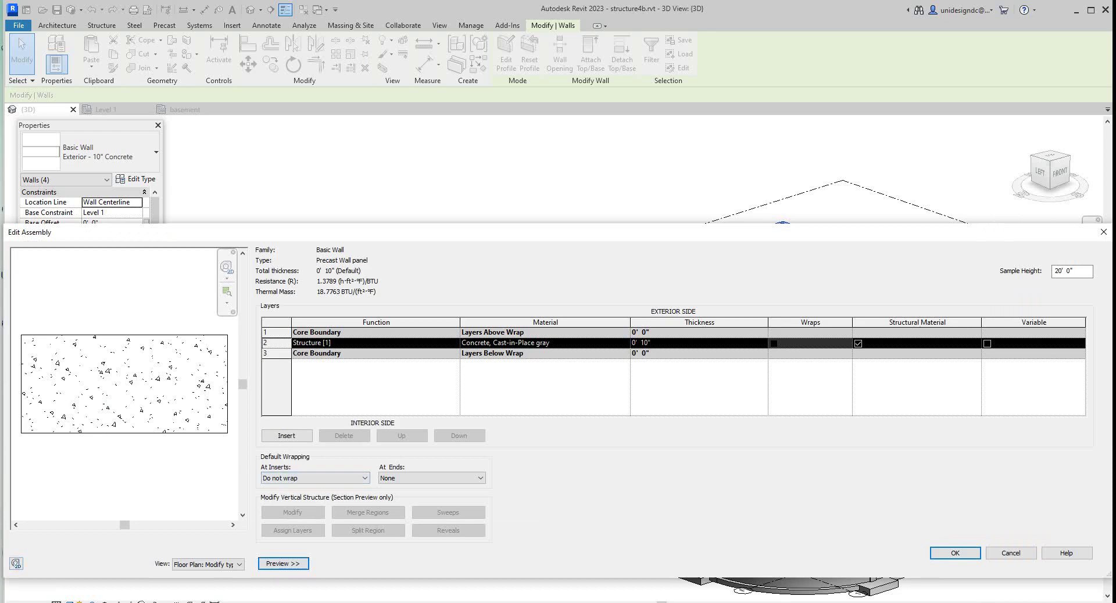
pyautogui.click(208, 564)
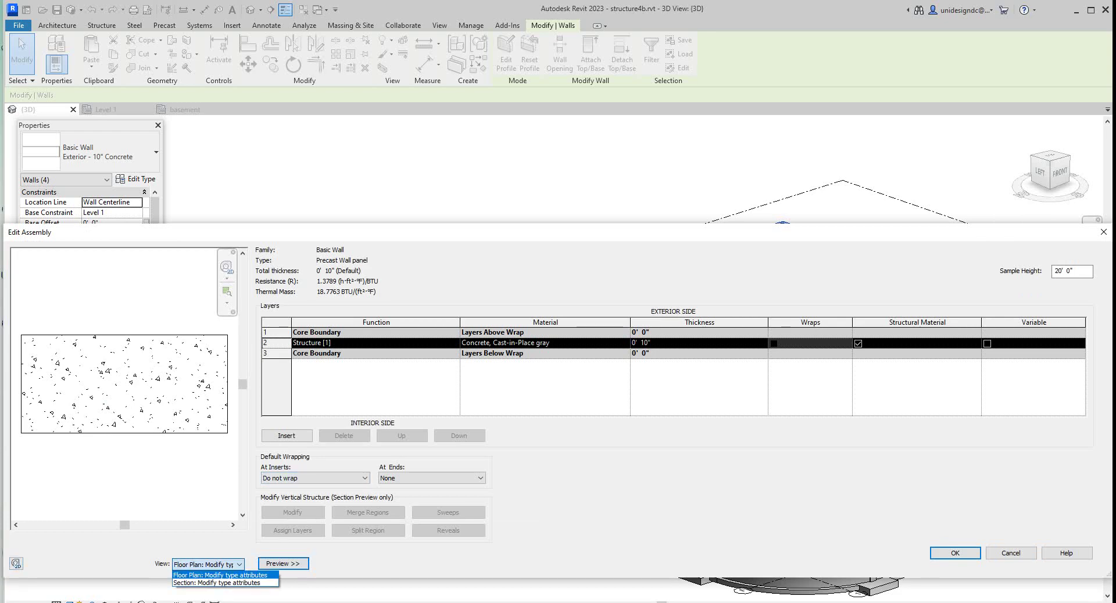
pyautogui.click(217, 583)
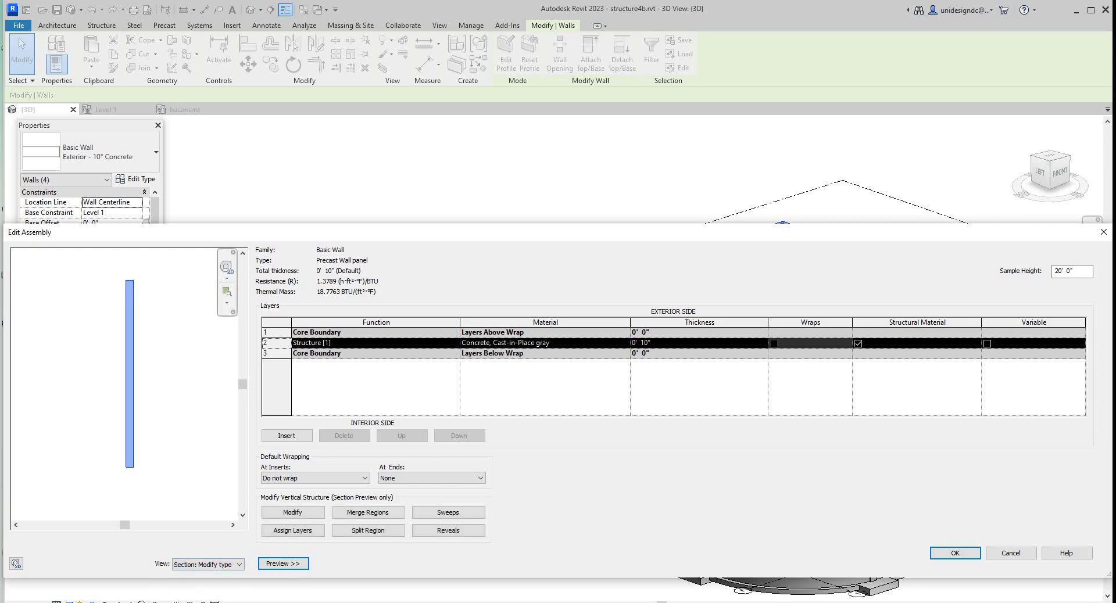
pyautogui.scroll(2, 146, 340)
pyautogui.scroll(-3, 146, 340)
pyautogui.scroll(2, 145, 340)
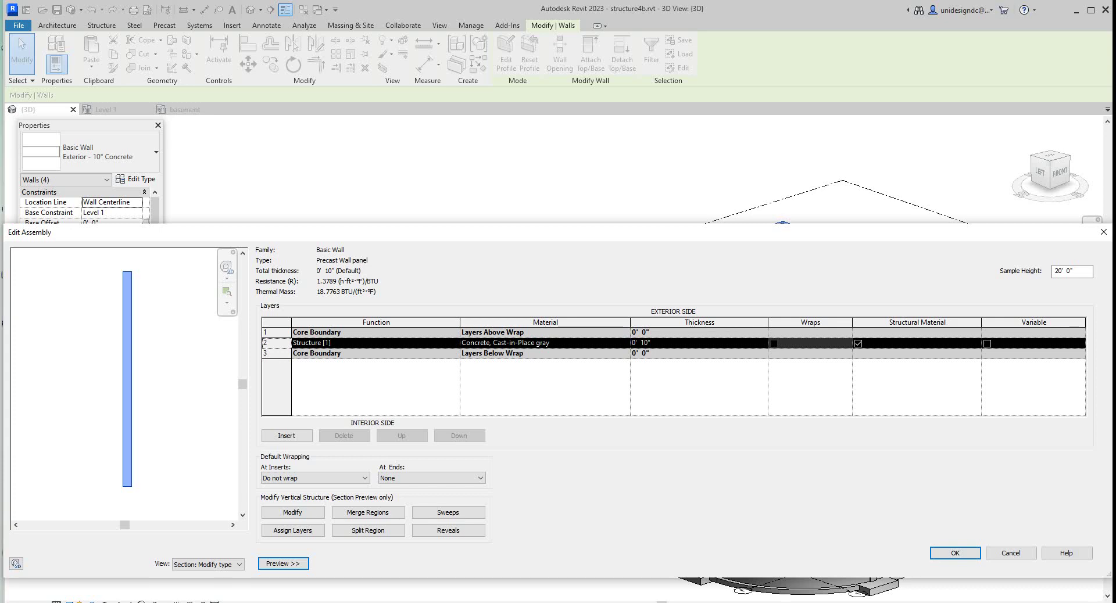
# Insert two new Structure [1] layers on the exterior side of the cast-in-place concrete layer.
pyautogui.click(287, 436)
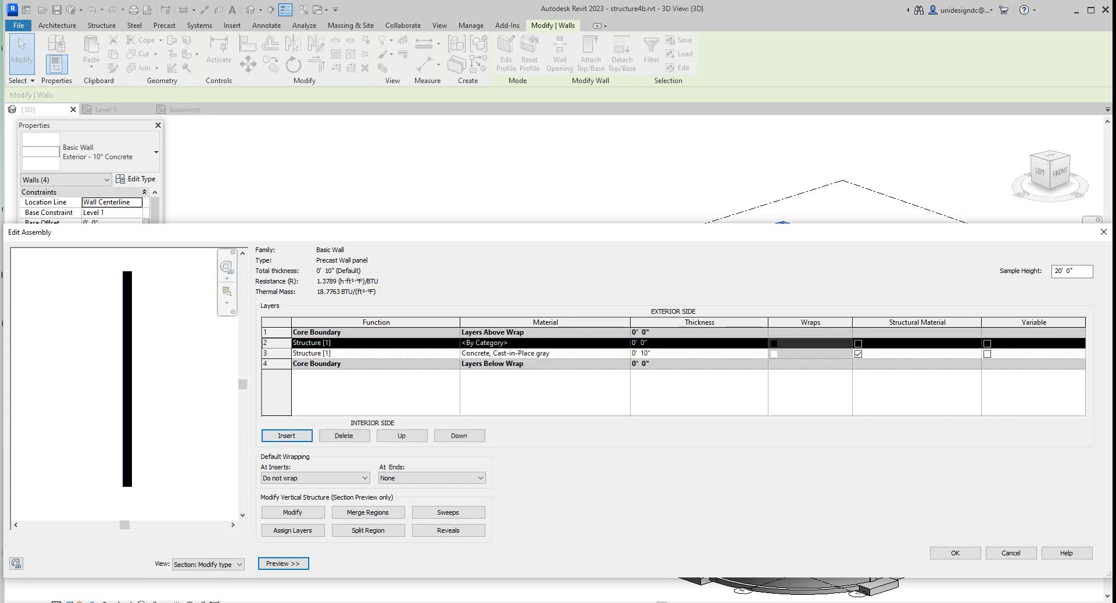
pyautogui.click(287, 436)
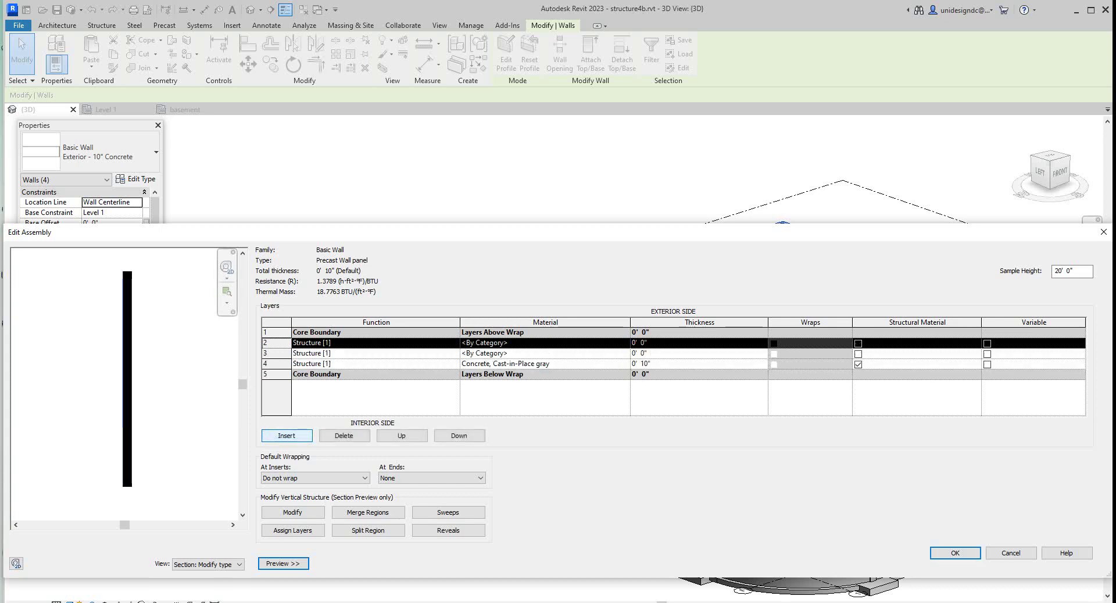
pyautogui.click(322, 354)
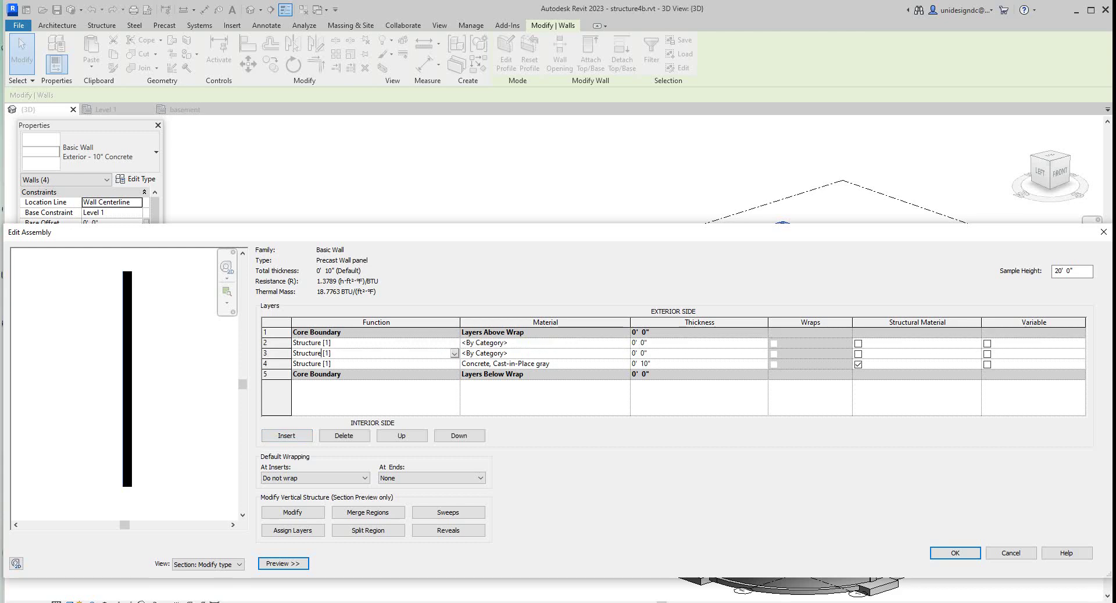
pyautogui.click(265, 353)
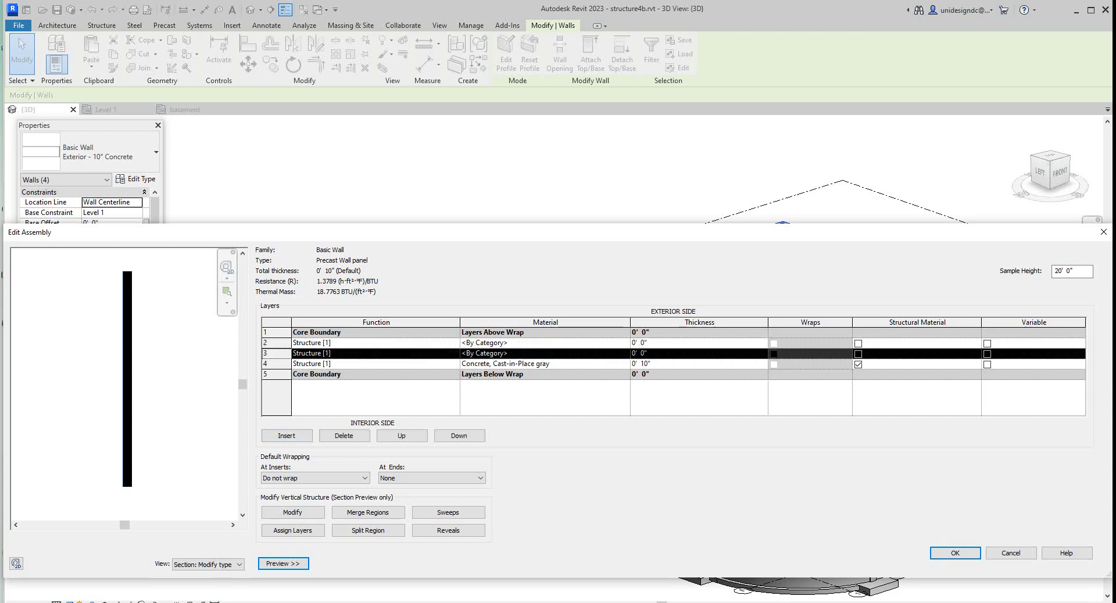
pyautogui.click(265, 364)
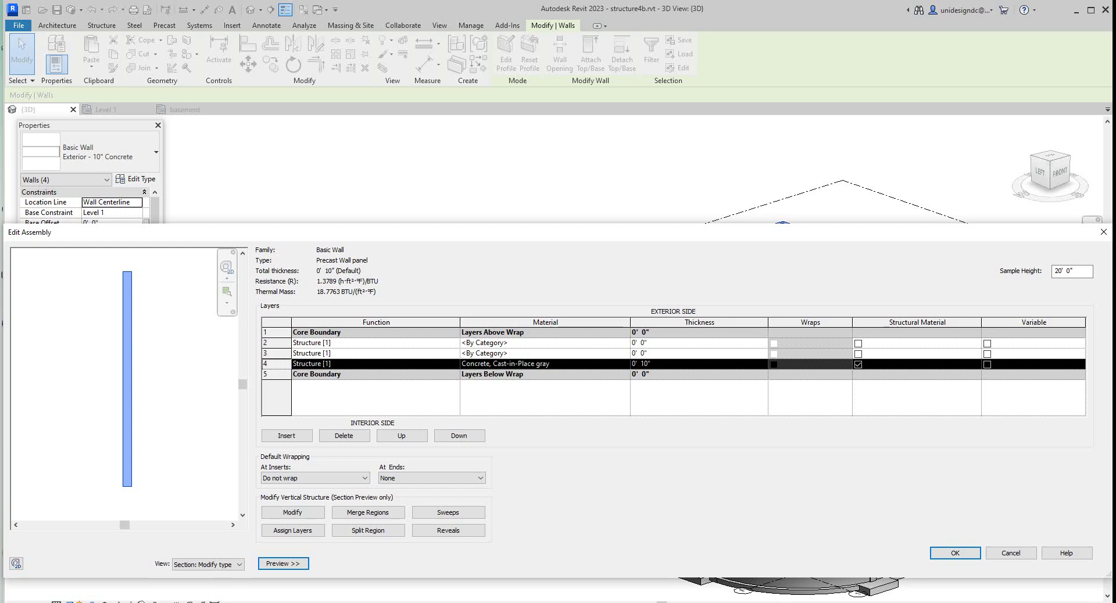
# Set the thickness of all three structure layers to 4" each and accept the assembly.
pyautogui.click(648, 364)
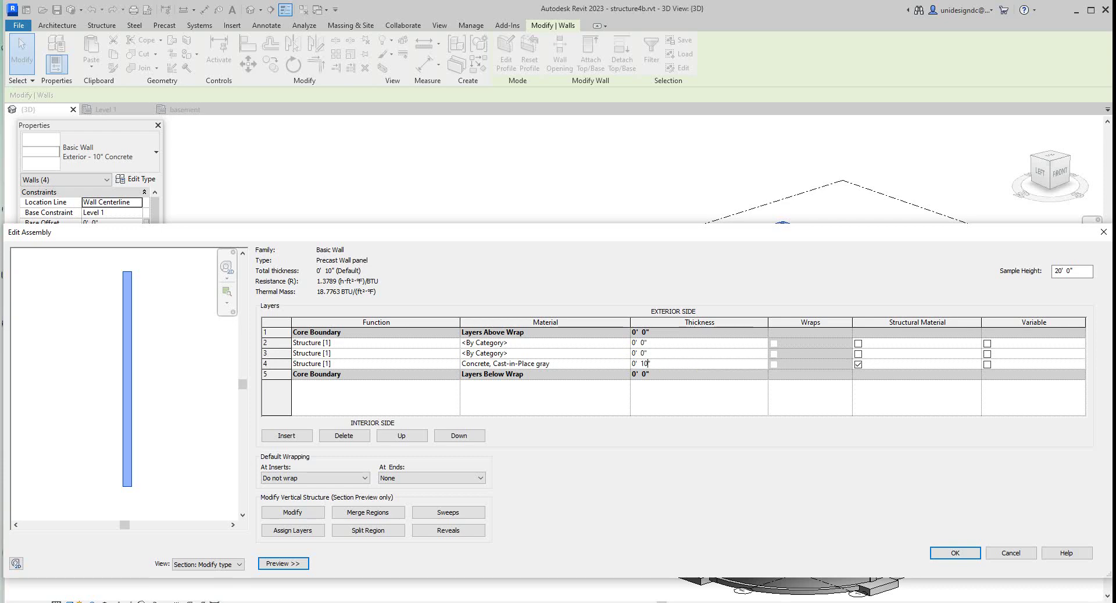
pyautogui.doubleClick(644, 364)
pyautogui.write('4')
pyautogui.click(643, 353)
pyautogui.doubleClick(643, 354)
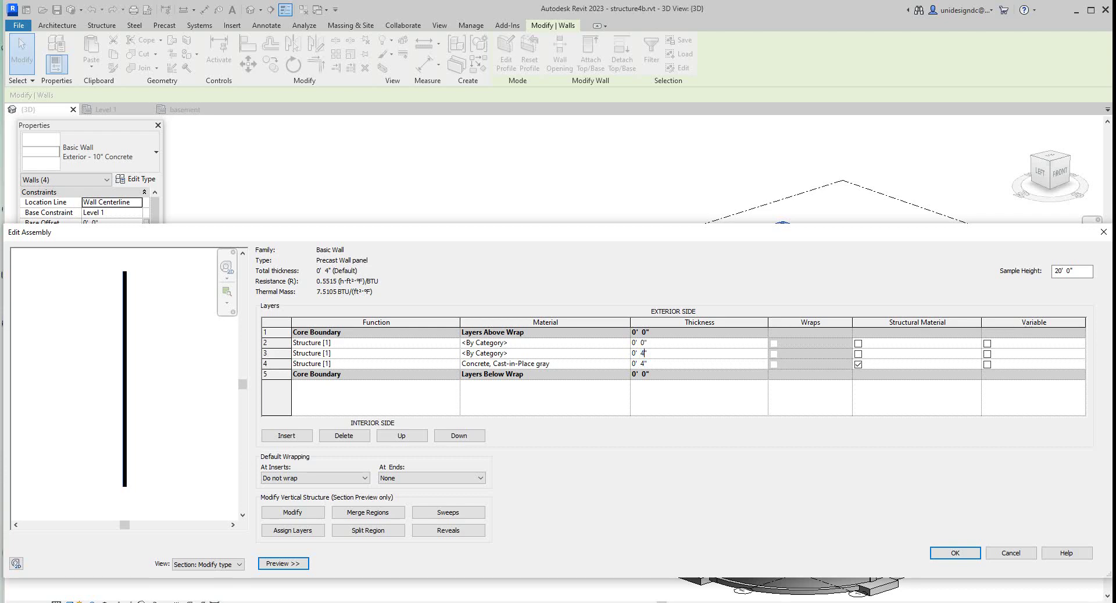
pyautogui.write('4')
pyautogui.press('Tab')
pyautogui.doubleClick(642, 343)
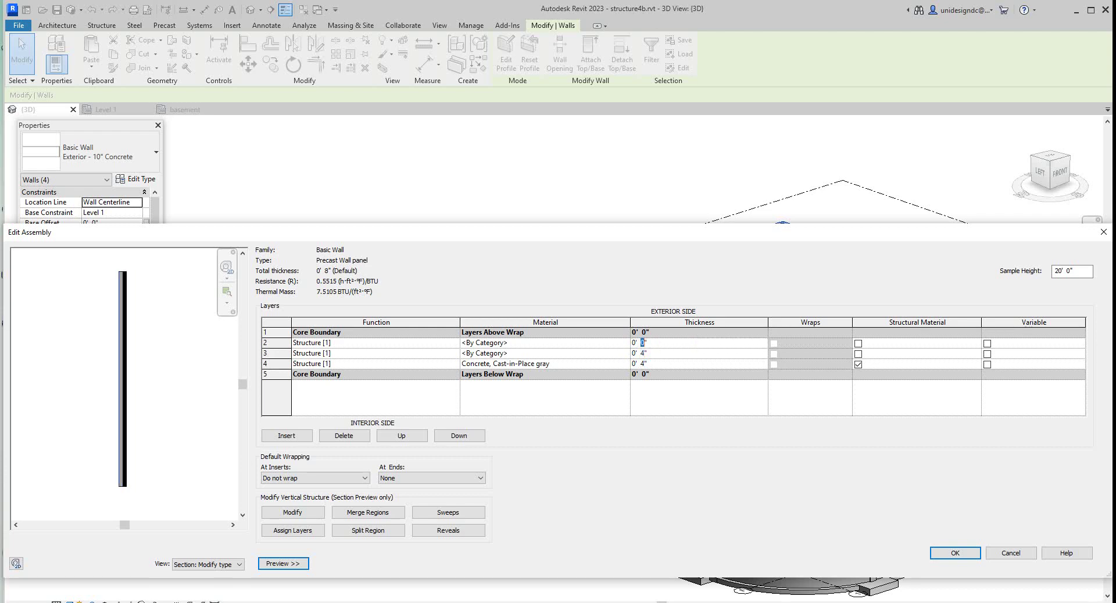
pyautogui.write('4')
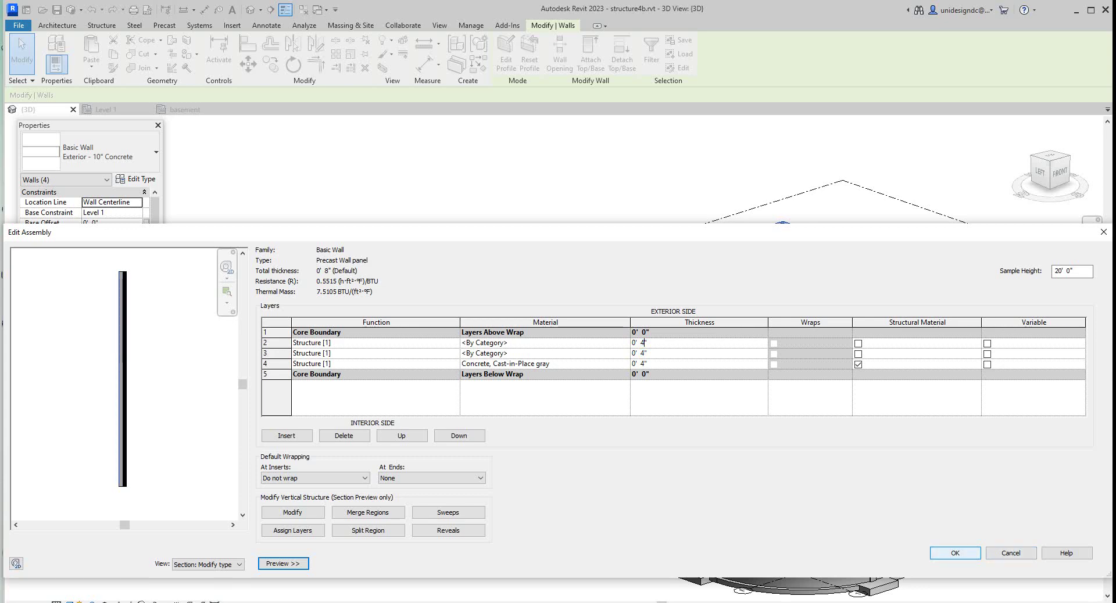
pyautogui.click(955, 553)
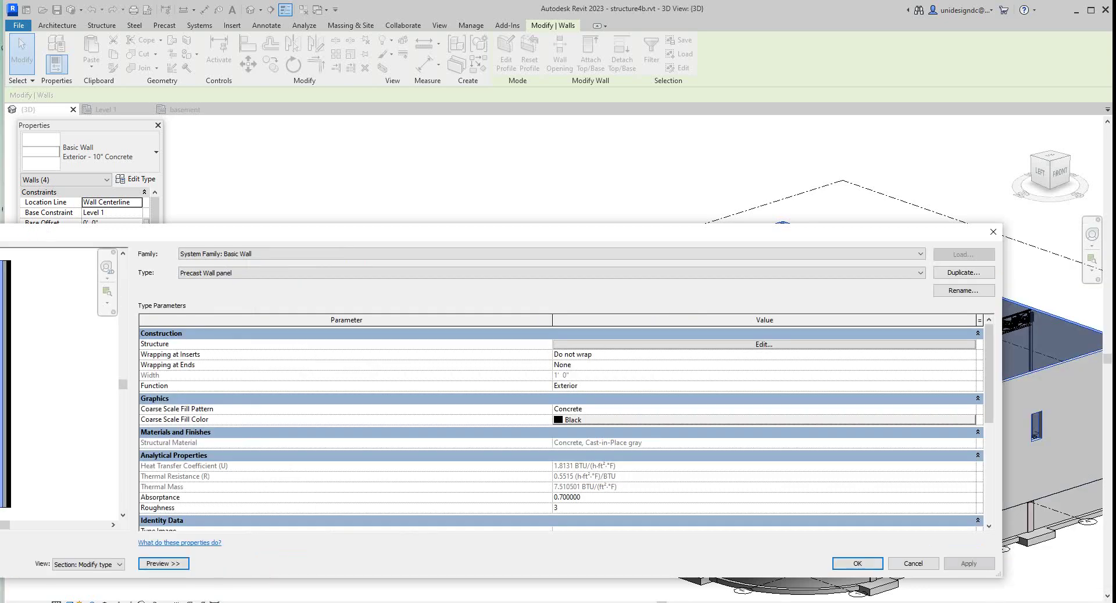
# Move the type properties dialog so the section preview is fully visible, and reopen the wall's layer structure.
pyautogui.moveTo(644, 237); pyautogui.dragTo(712, 214)
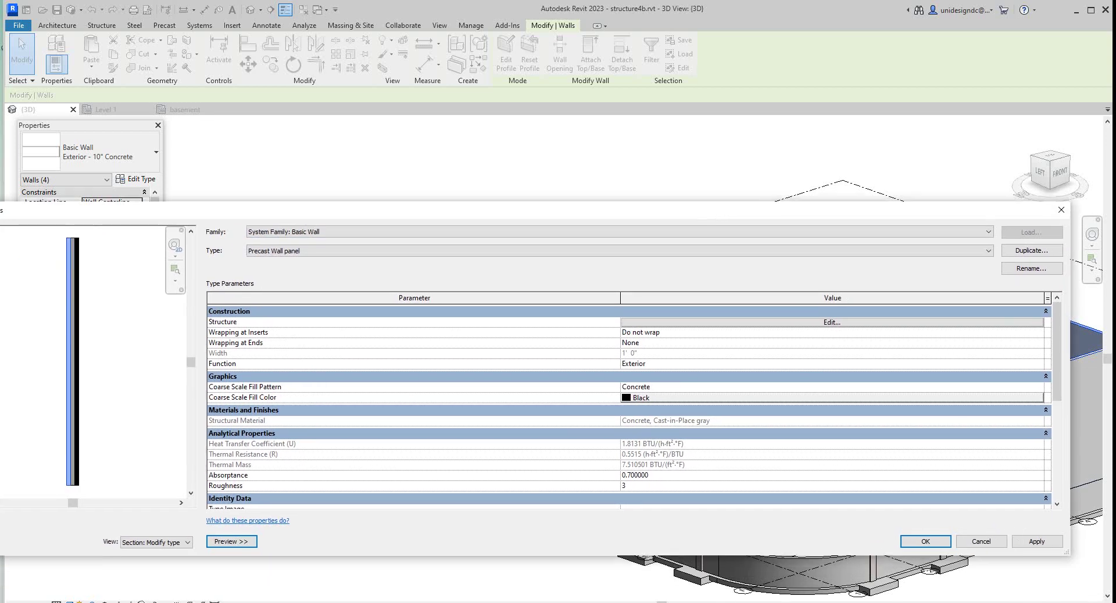
pyautogui.moveTo(352, 211); pyautogui.dragTo(411, 204)
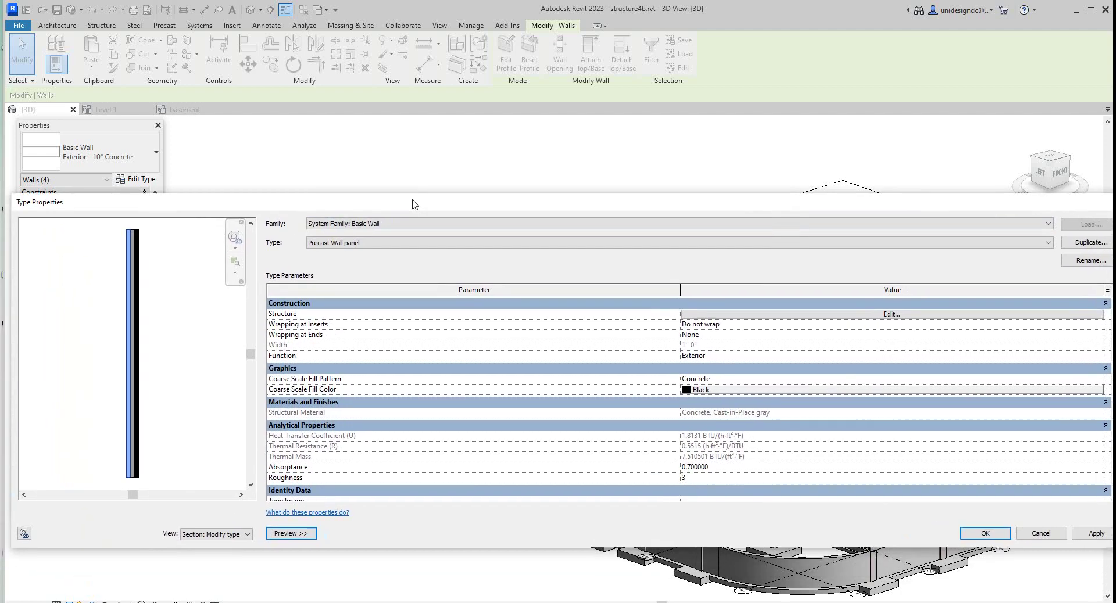
pyautogui.click(891, 314)
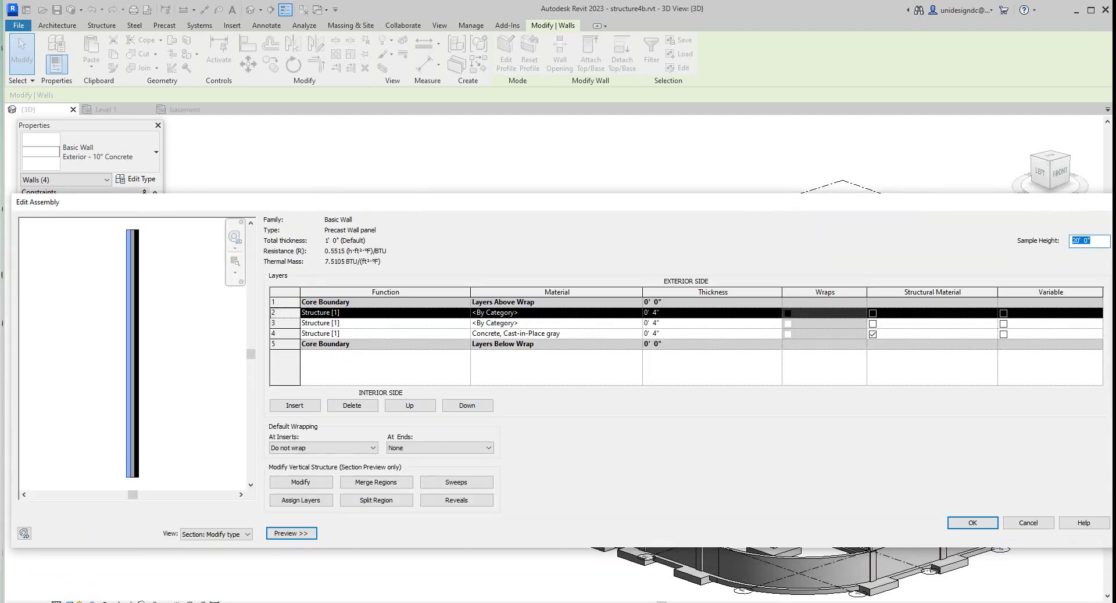
# Assign the material Concrete - Precast Concrete - Normal Weight Concrete - 5 ksi to the outermost structure layer, searching the materials for "precas".
pyautogui.click(557, 313)
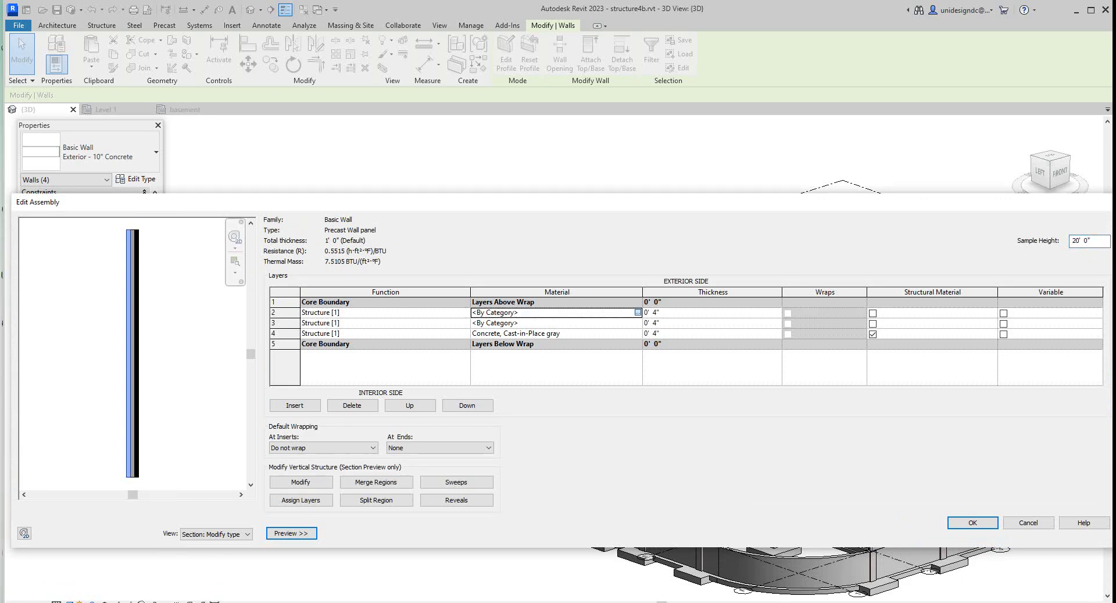
pyautogui.click(637, 312)
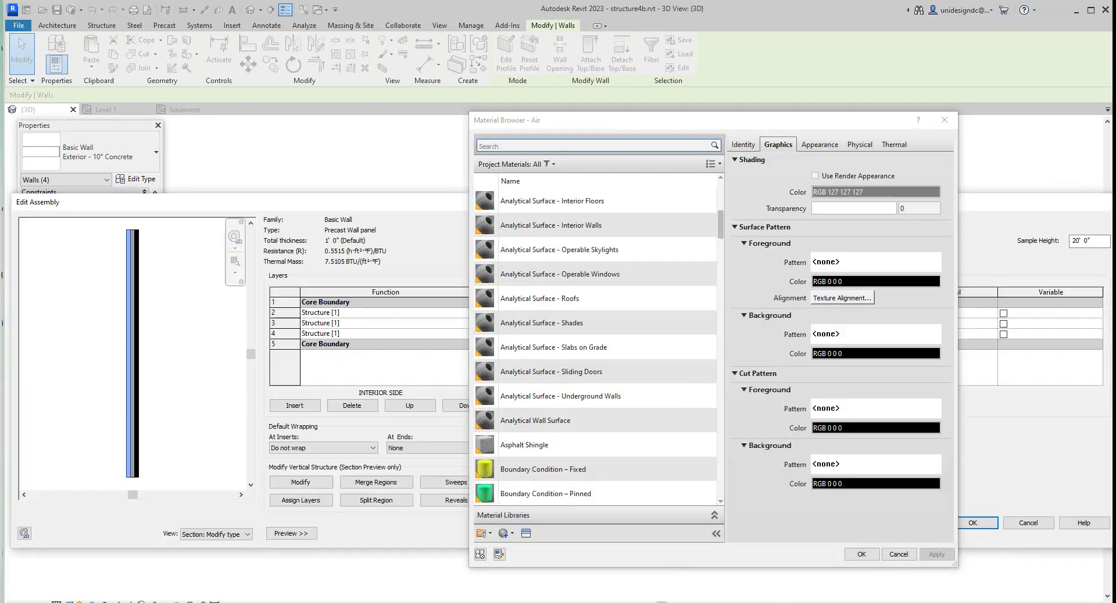
pyautogui.scroll(-10, 582, 319)
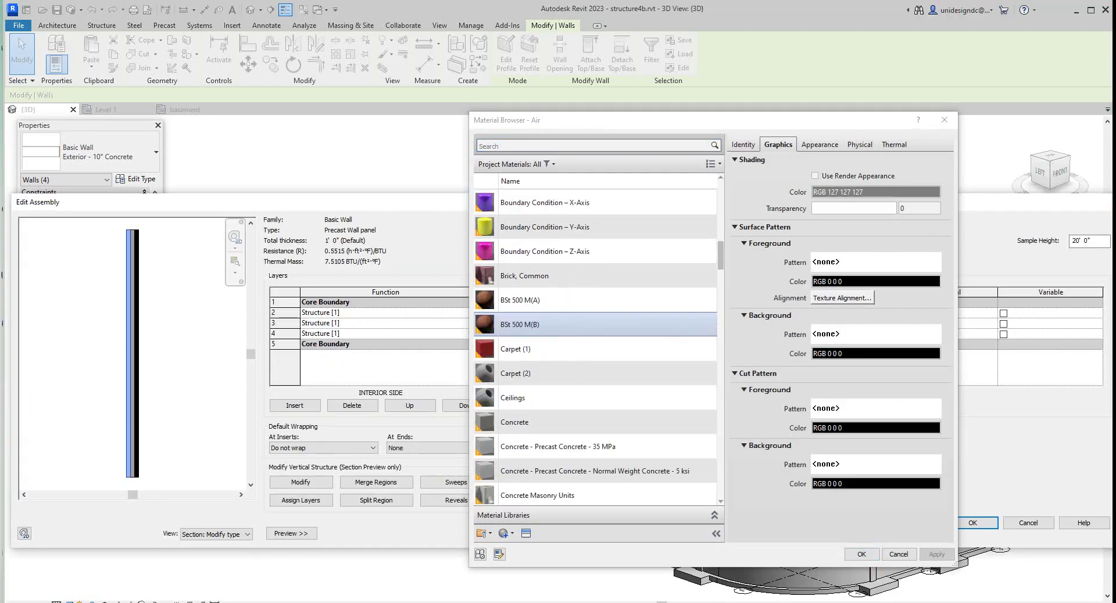
pyautogui.scroll(-13, 581, 311)
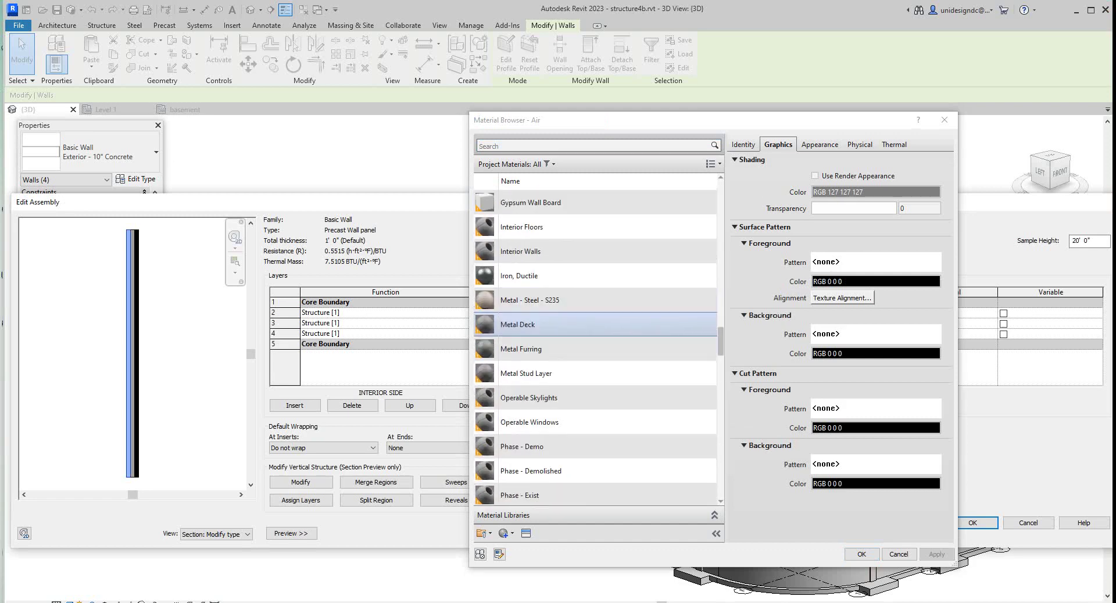
pyautogui.scroll(-10, 581, 314)
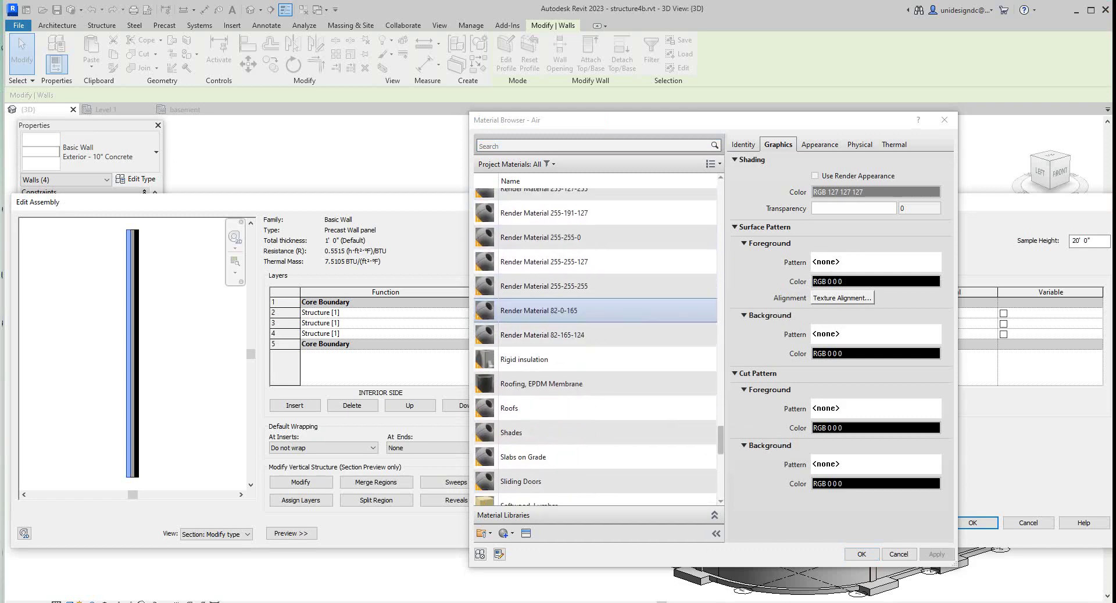
pyautogui.scroll(-2, 582, 317)
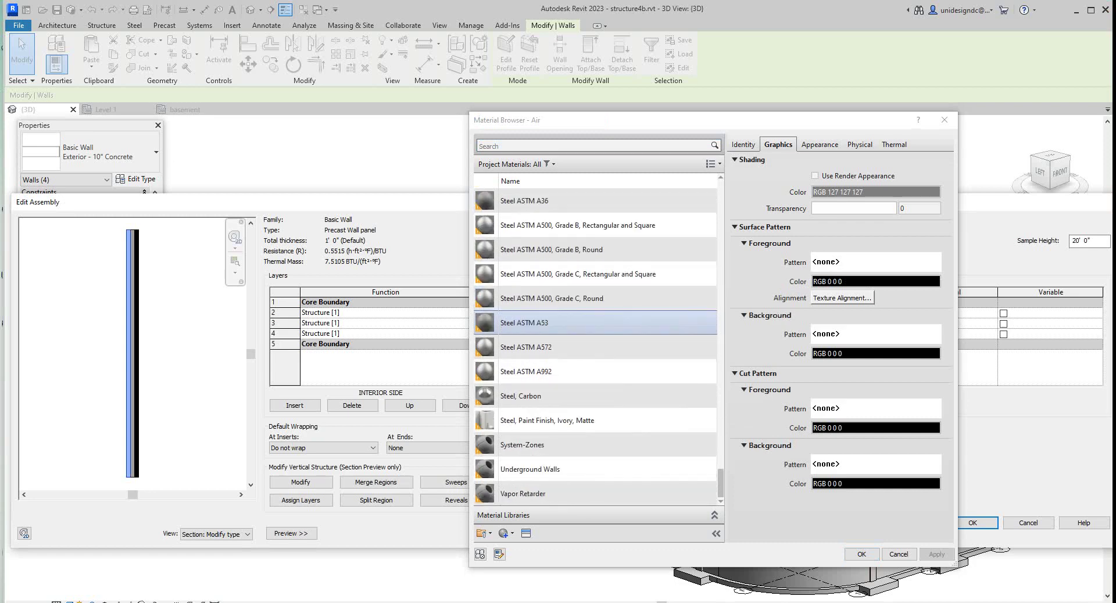
pyautogui.scroll(8, 582, 318)
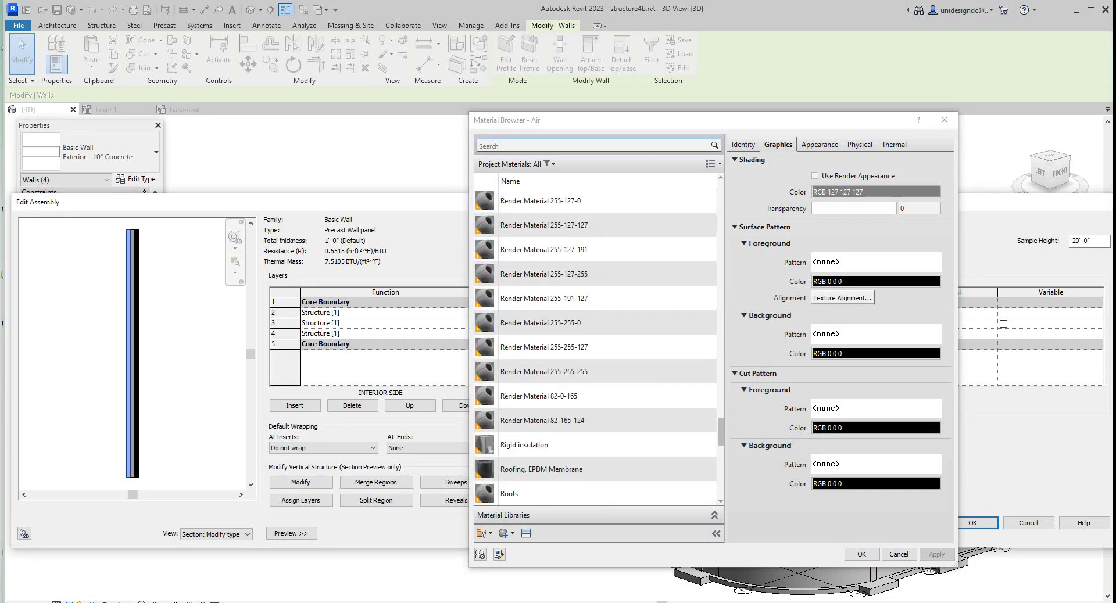
pyautogui.click(593, 145)
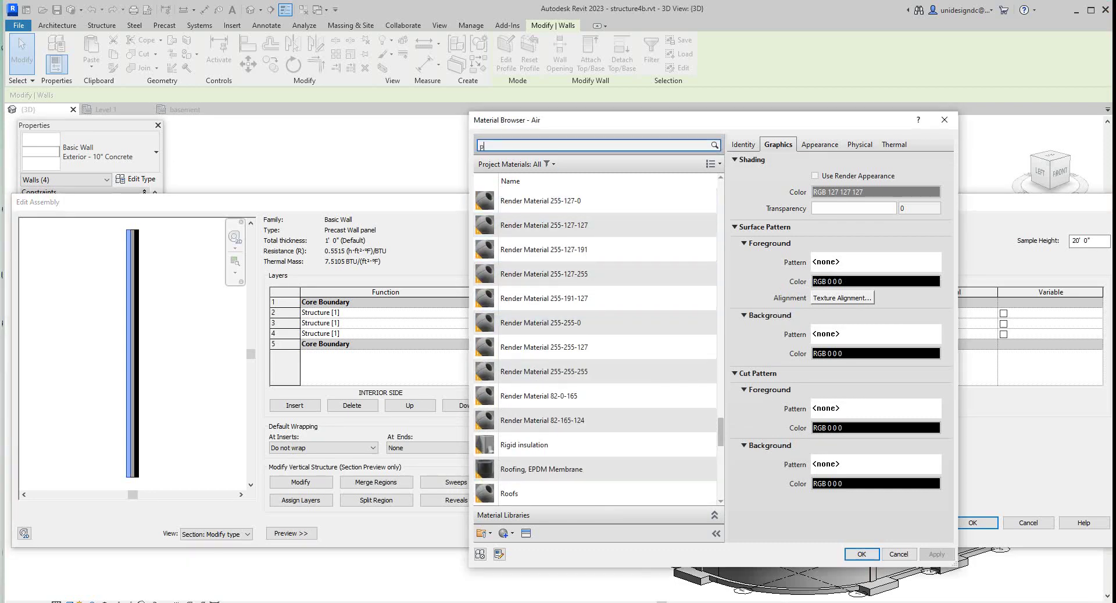
pyautogui.write('precas')
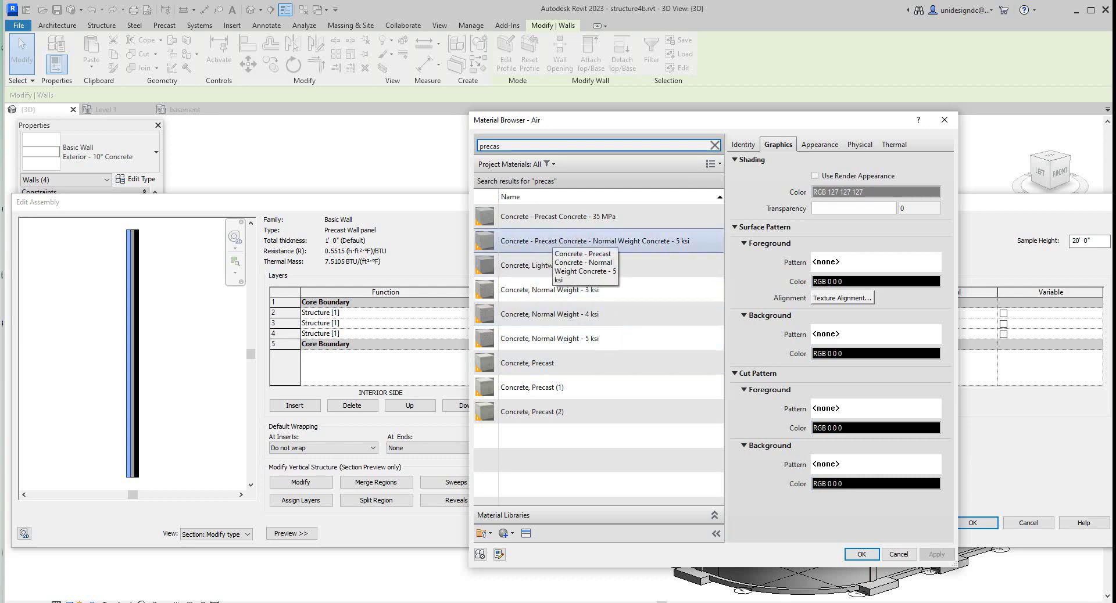
pyautogui.click(616, 241)
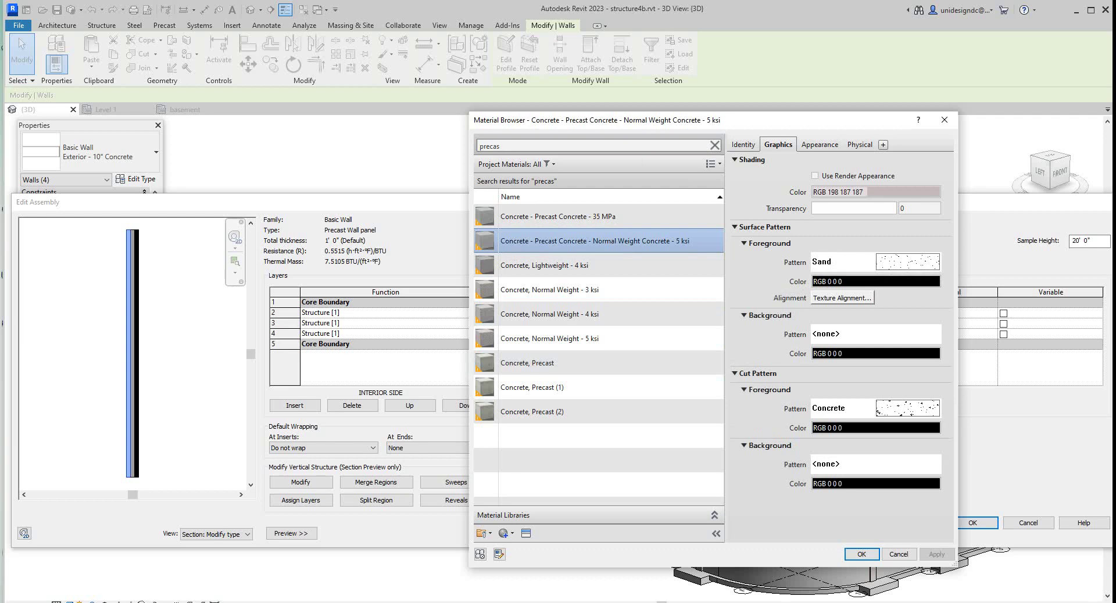
pyautogui.click(862, 554)
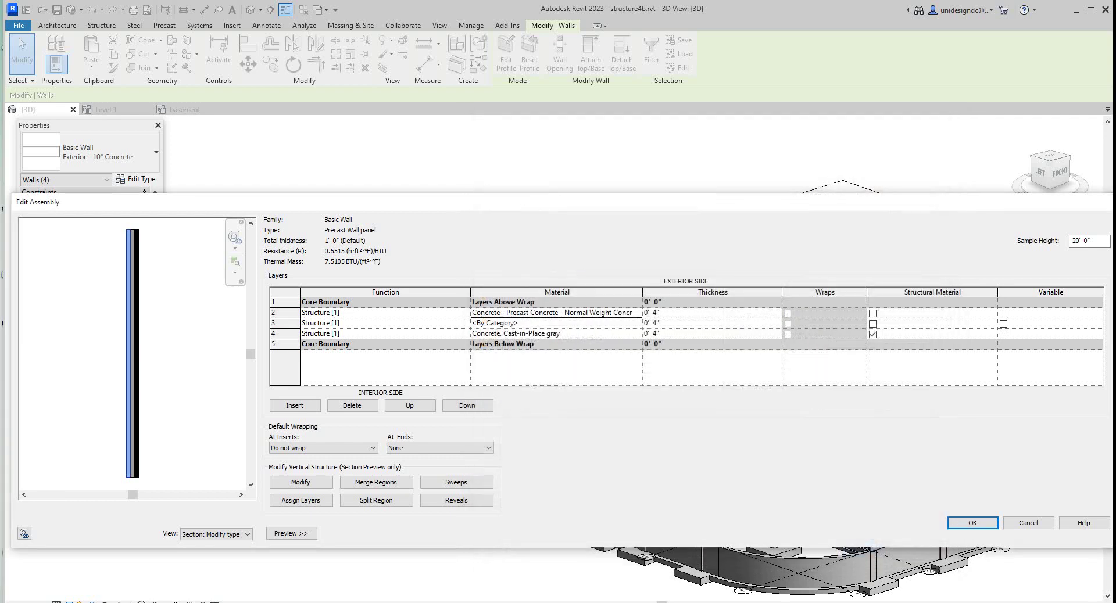
# Inspect the appearance settings of the innermost layer's Concrete, Cast-in-Place gray material.
pyautogui.click(557, 333)
pyautogui.click(636, 333)
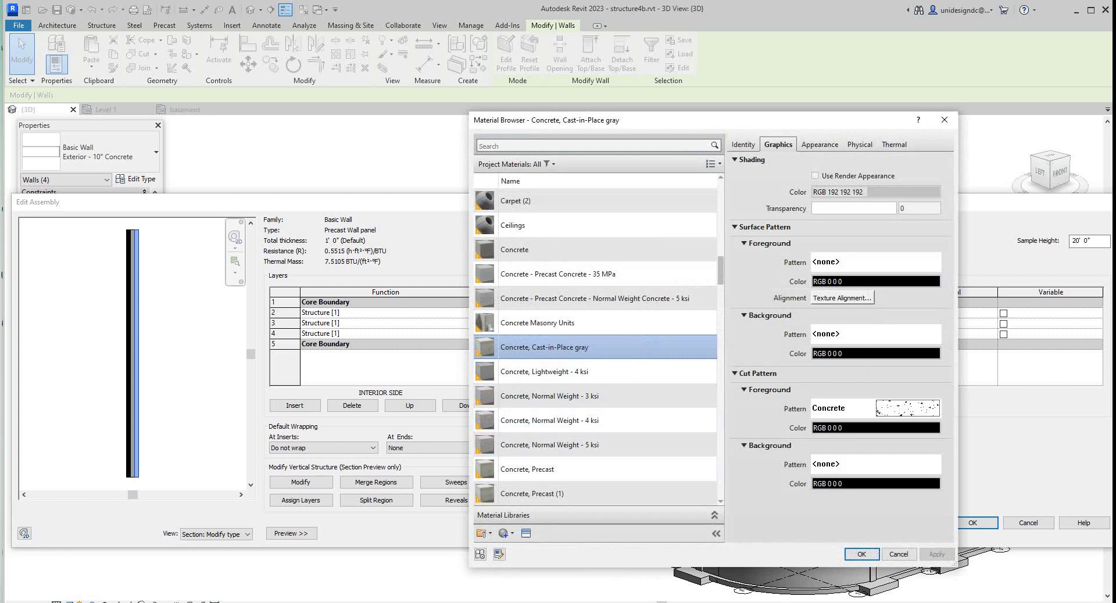
pyautogui.click(819, 144)
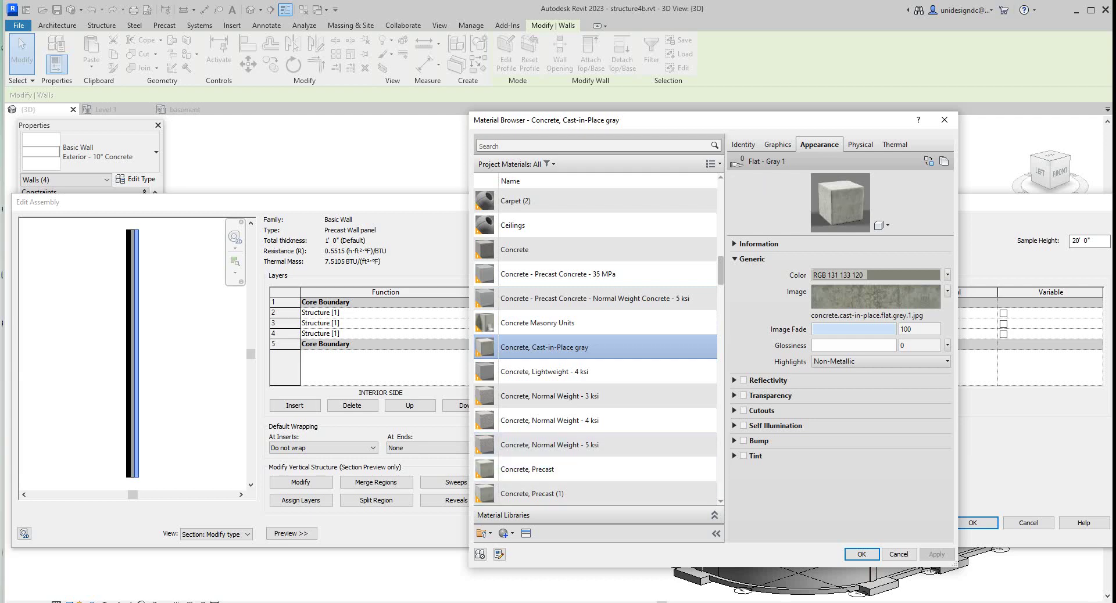
pyautogui.click(862, 555)
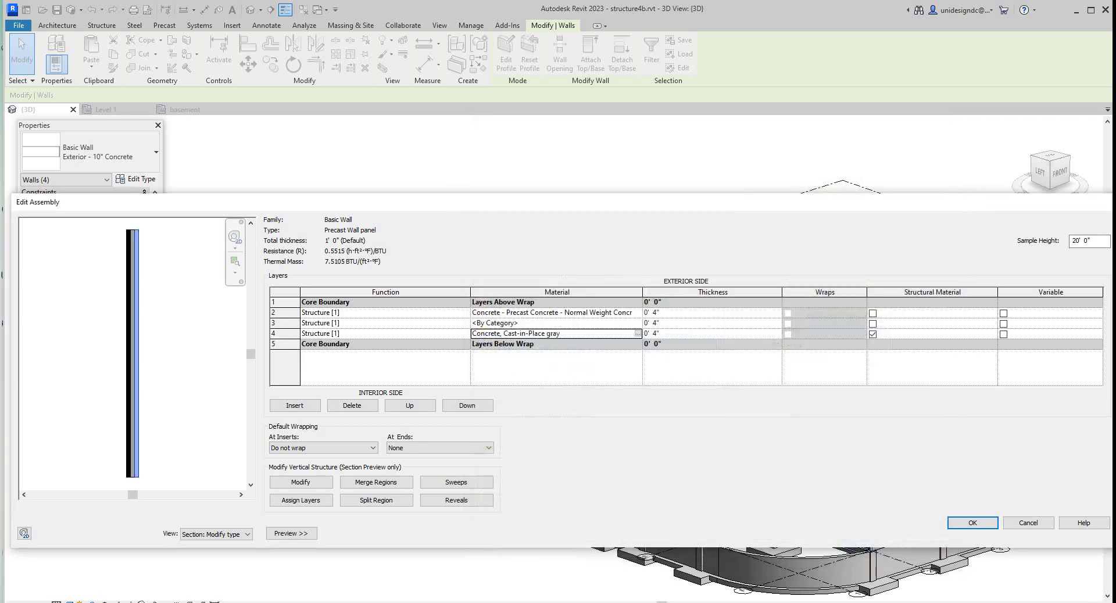
# Assign the material Concrete, Precast to the innermost structure layer.
pyautogui.click(638, 334)
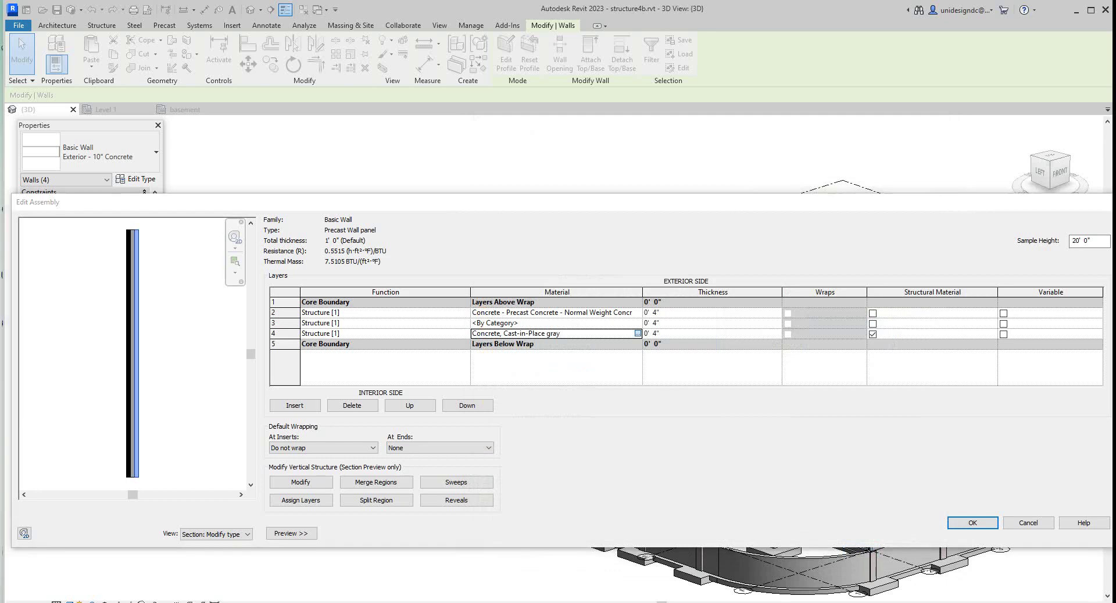
pyautogui.click(594, 299)
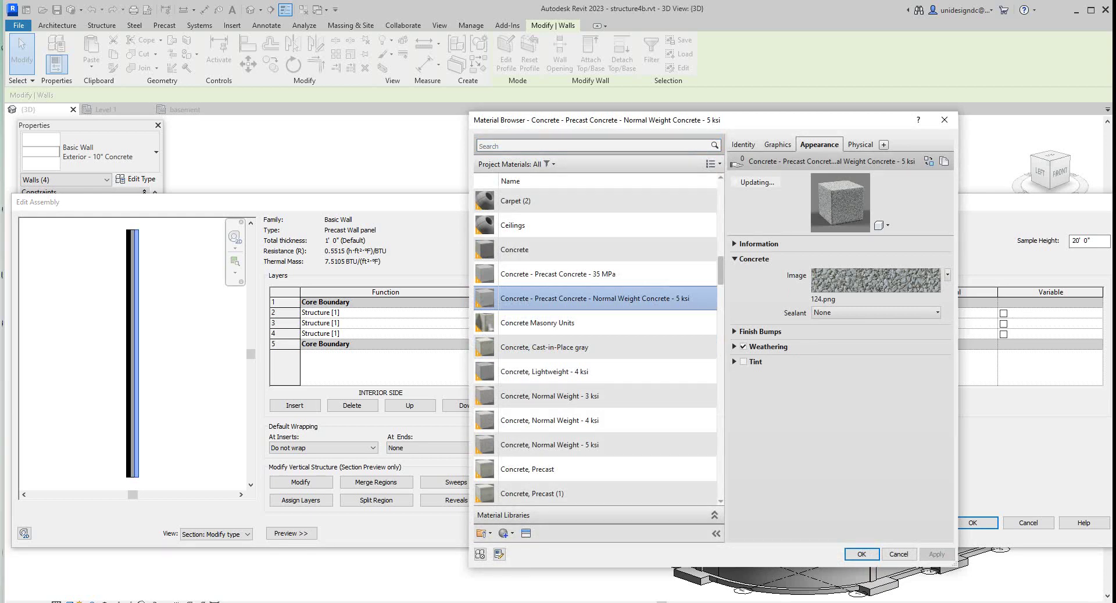
pyautogui.click(558, 274)
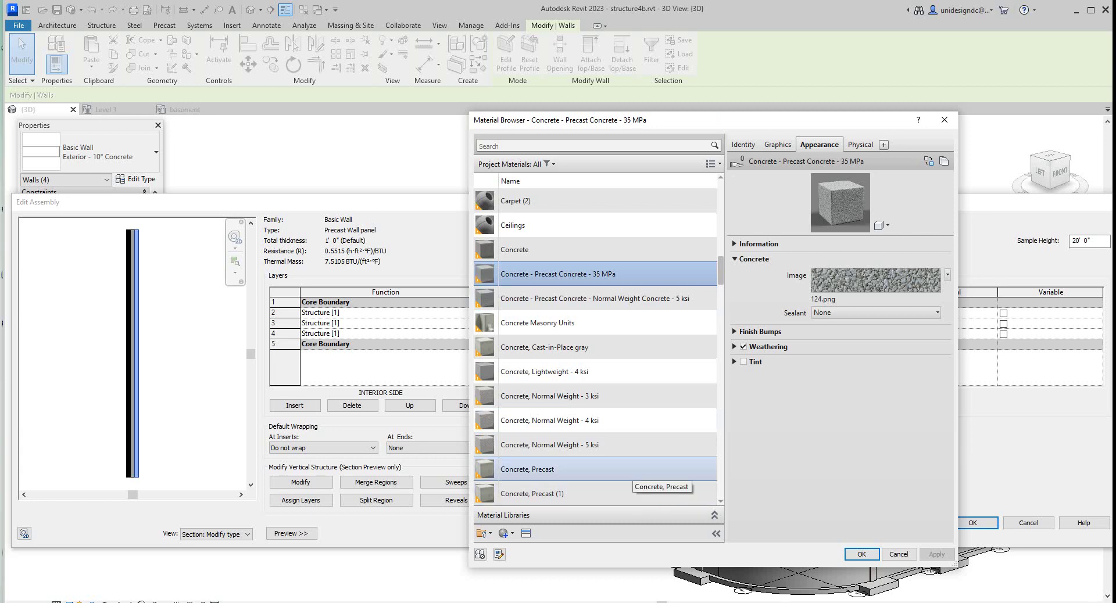
pyautogui.click(633, 469)
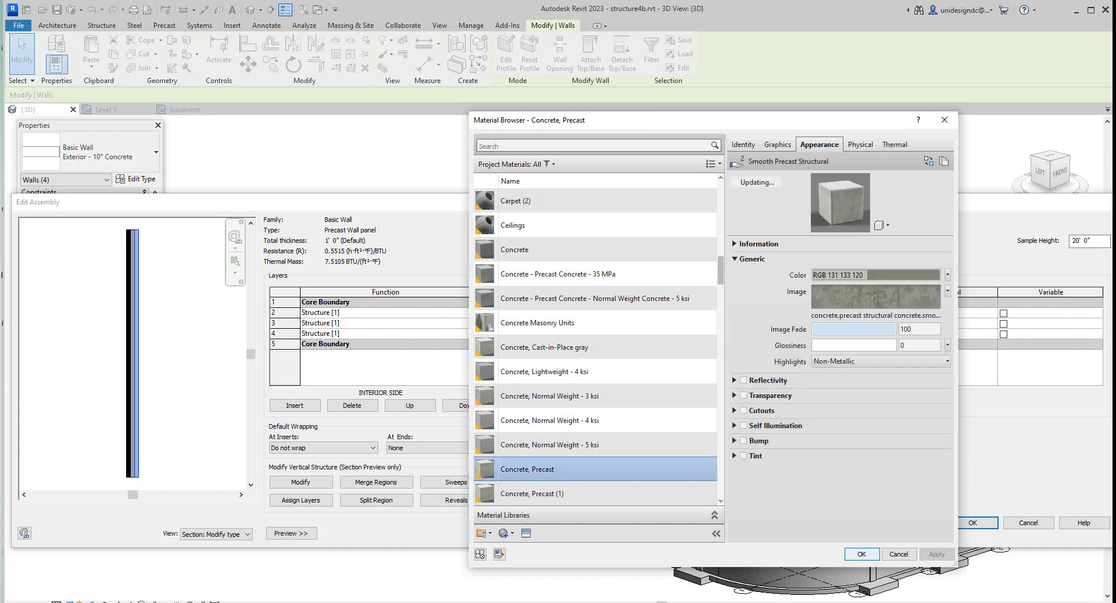
pyautogui.press('Return')
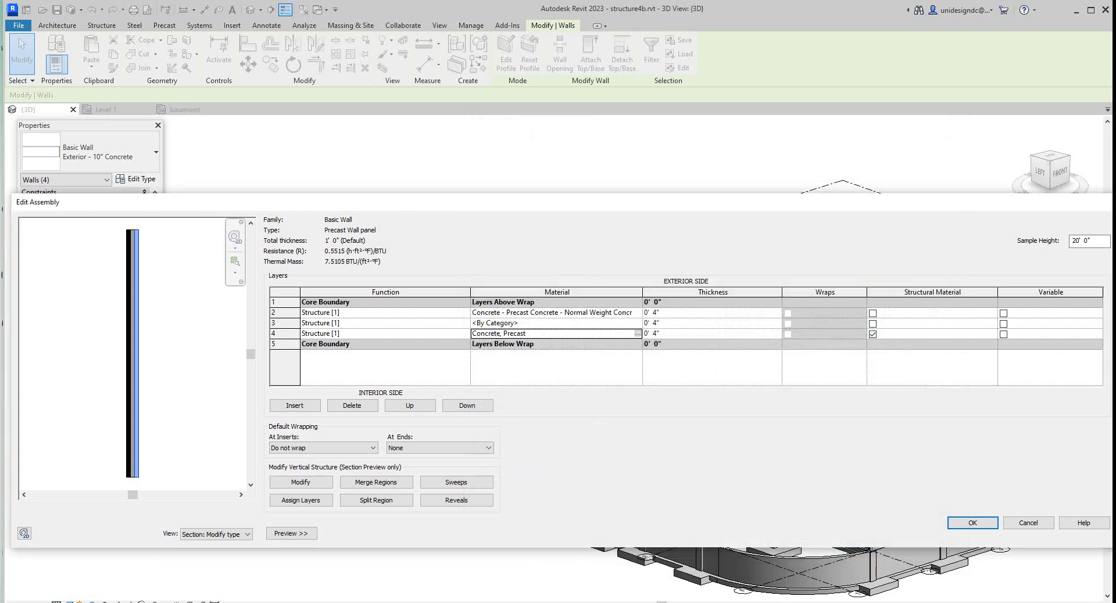
# Replace the outermost structure layer's material with Concrete, Precast.
pyautogui.click(604, 313)
pyautogui.click(637, 313)
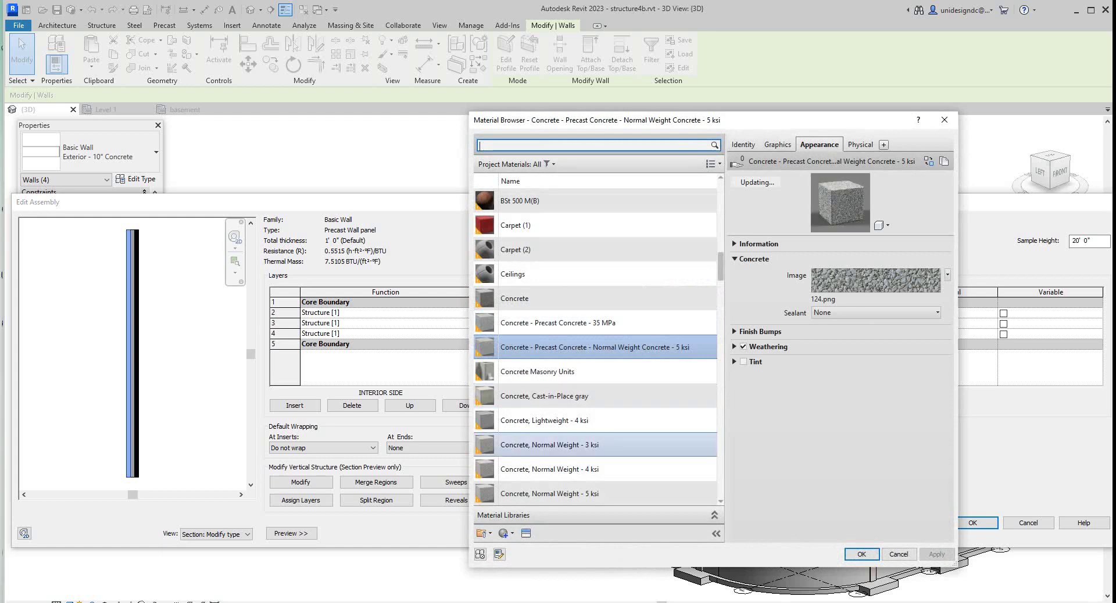
pyautogui.scroll(-3, 593, 430)
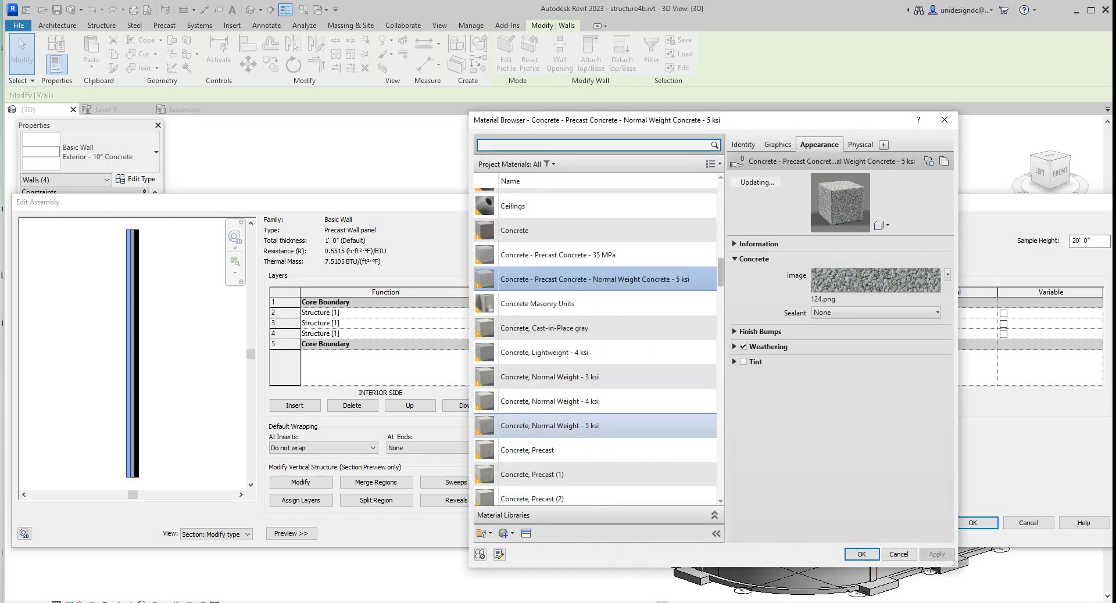
pyautogui.click(593, 382)
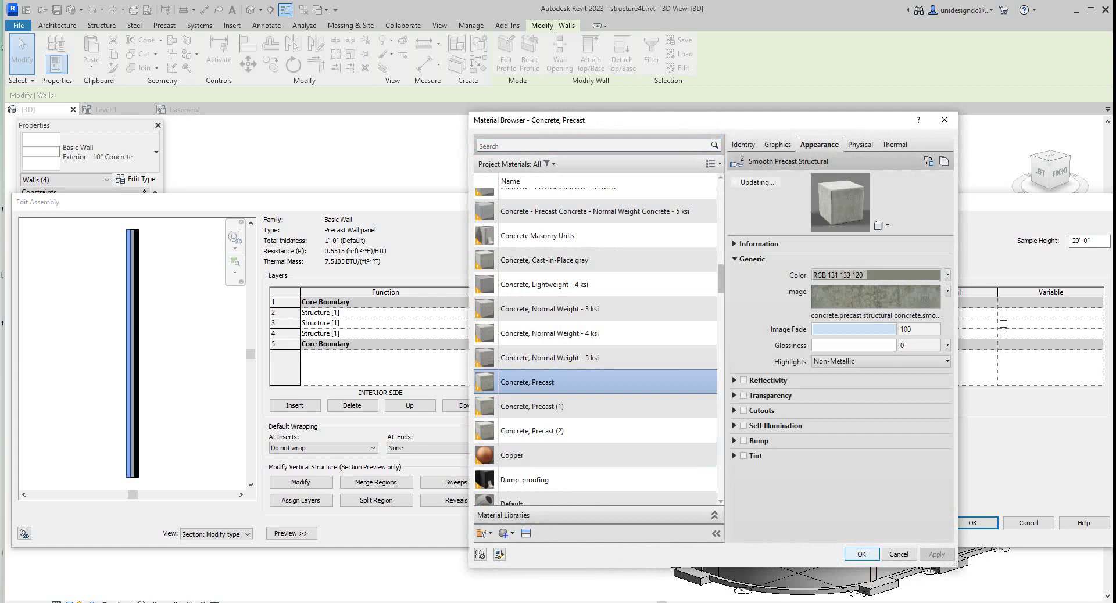
pyautogui.click(861, 554)
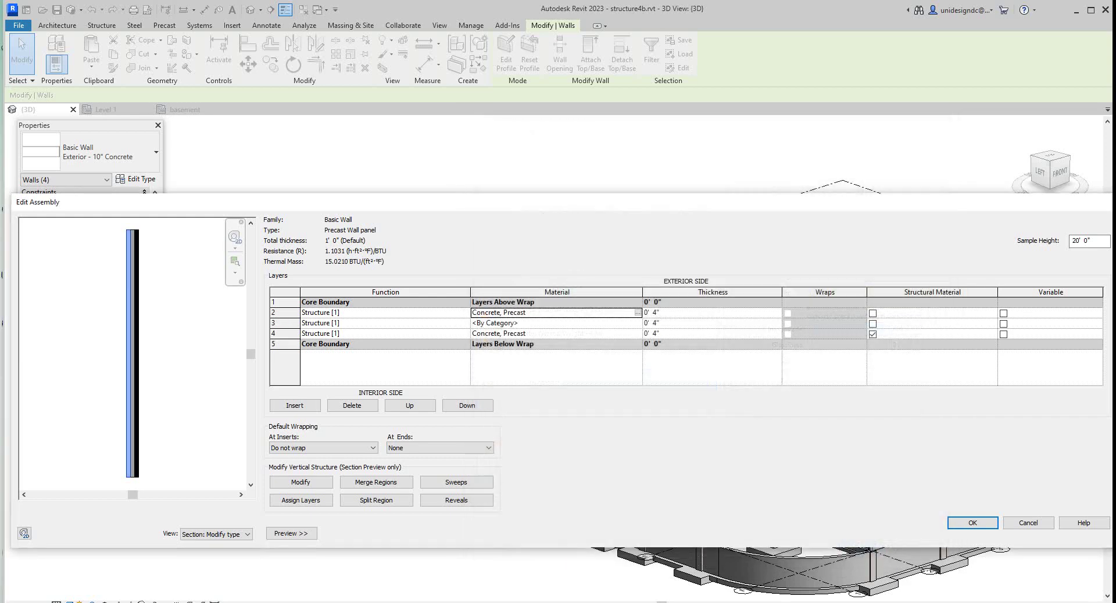
# Split the middle layer 2'-0" above the wall's base in the section preview.
pyautogui.scroll(3, 140, 468)
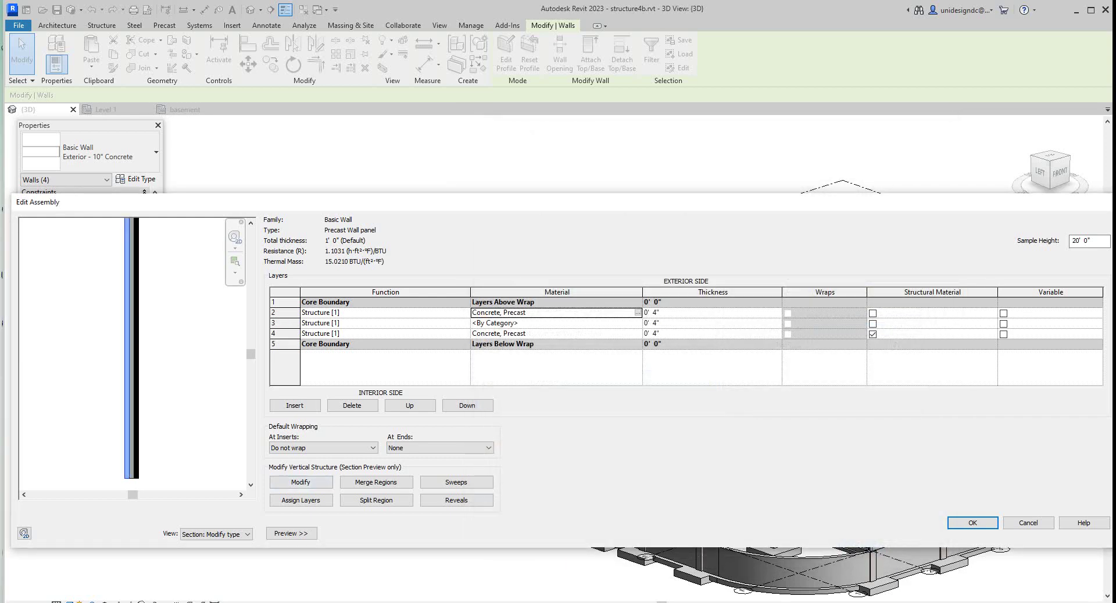
pyautogui.moveTo(140, 468); pyautogui.dragTo(140, 427, button='middle')
pyautogui.scroll(3, 131, 349)
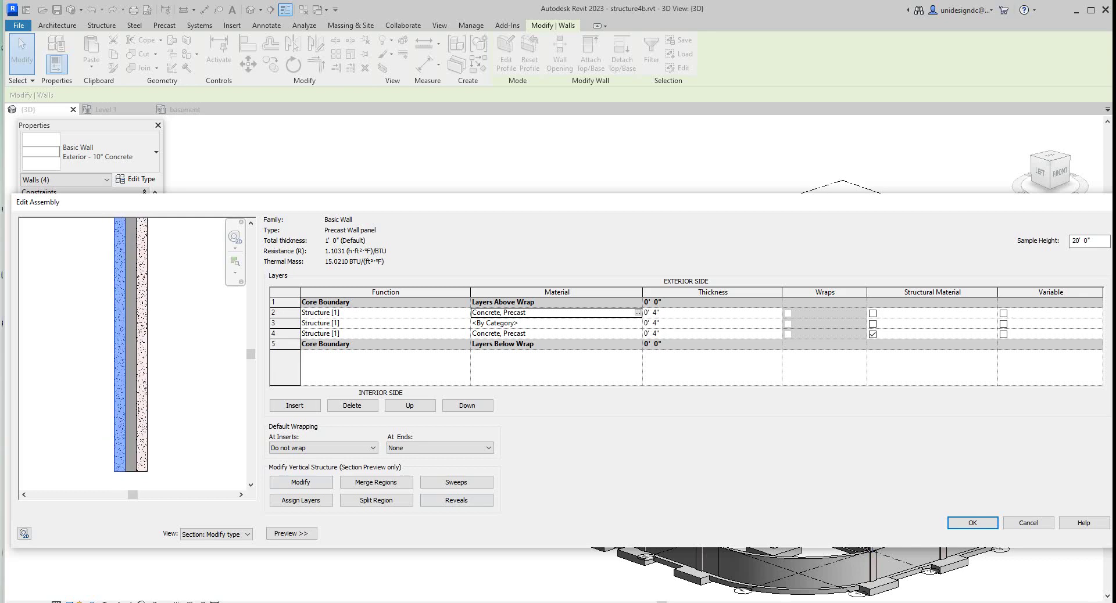
pyautogui.scroll(3, 121, 445)
pyautogui.scroll(-3, 84, 410)
pyautogui.scroll(2, 120, 349)
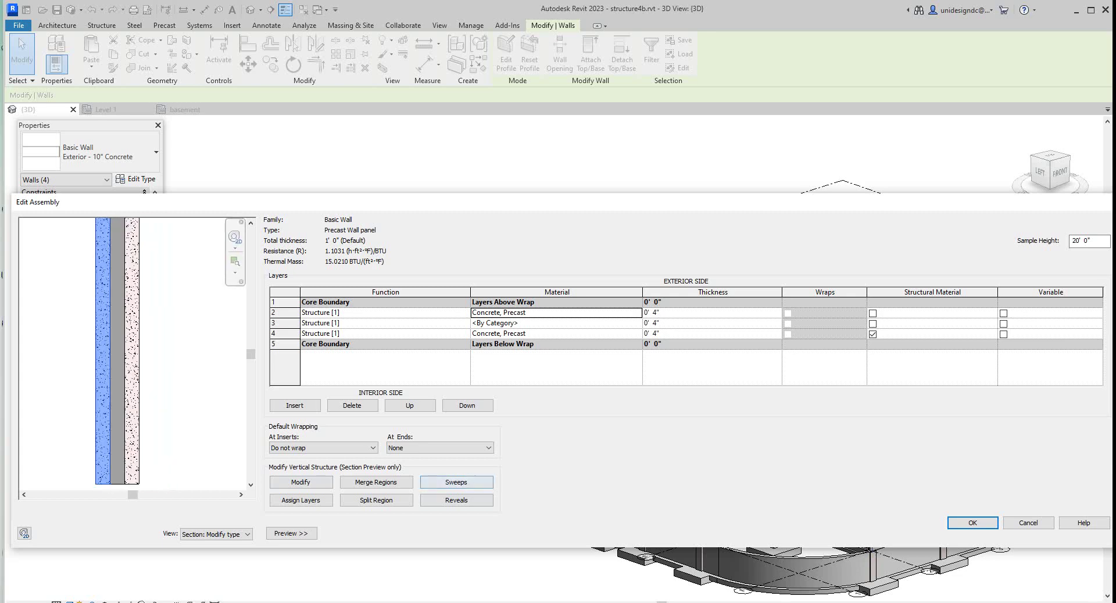
pyautogui.scroll(-2, 134, 349)
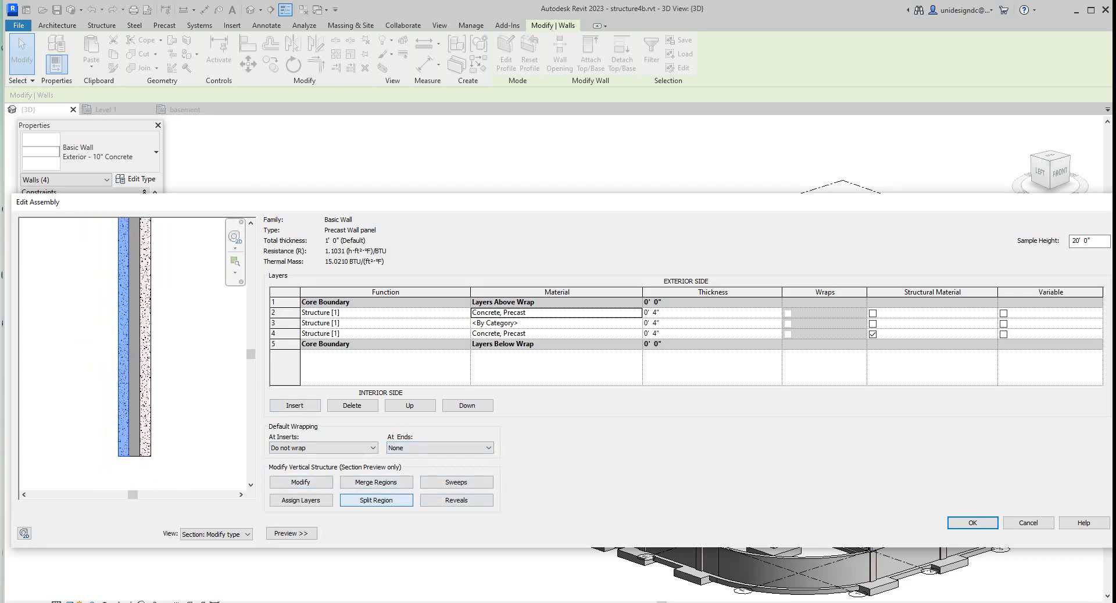
pyautogui.click(376, 501)
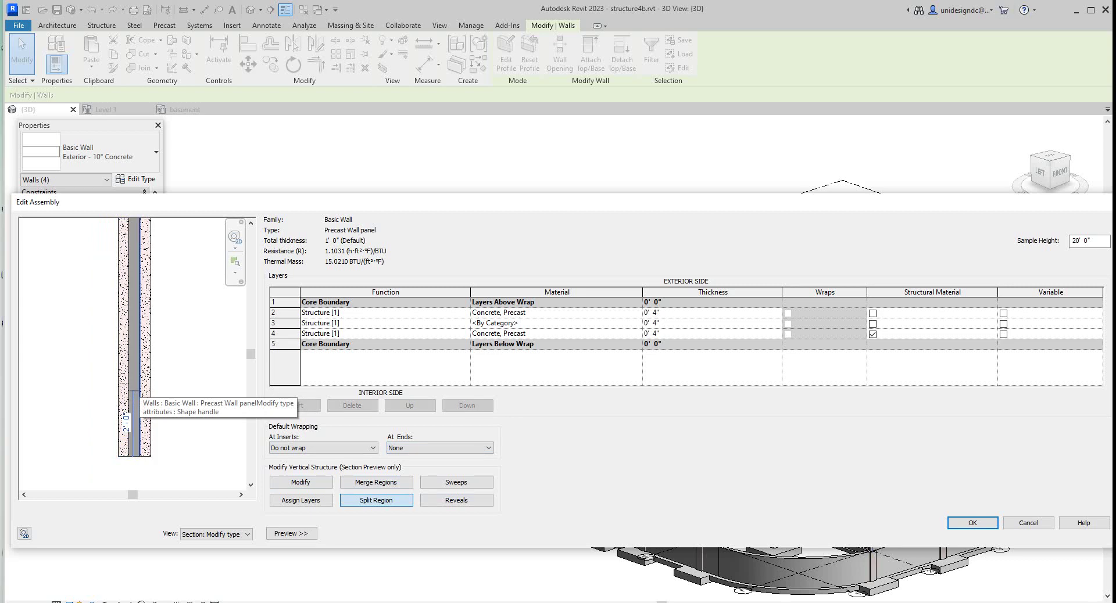
pyautogui.click(135, 390)
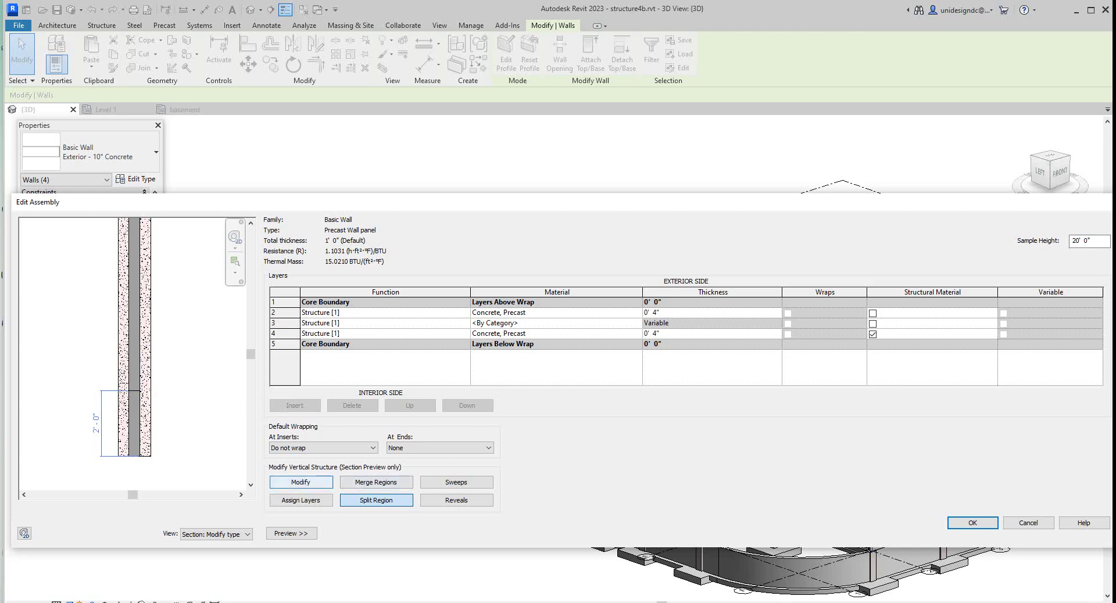
# Merge the lower region of the middle layer into the outer precast layer and accept the assembly.
pyautogui.click(376, 483)
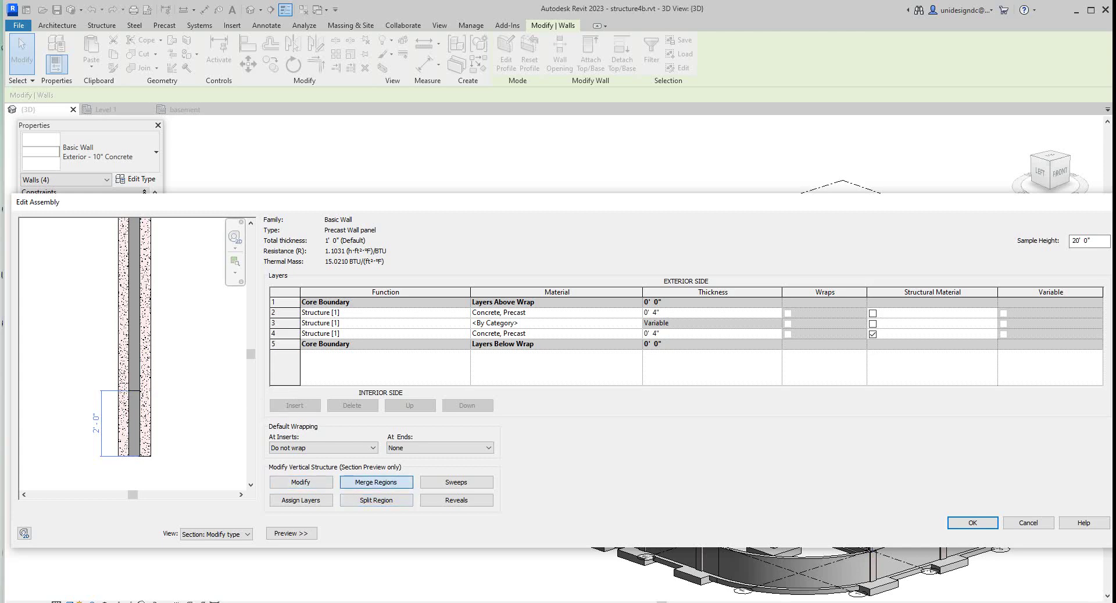
pyautogui.scroll(1, 132, 426)
pyautogui.click(128, 425)
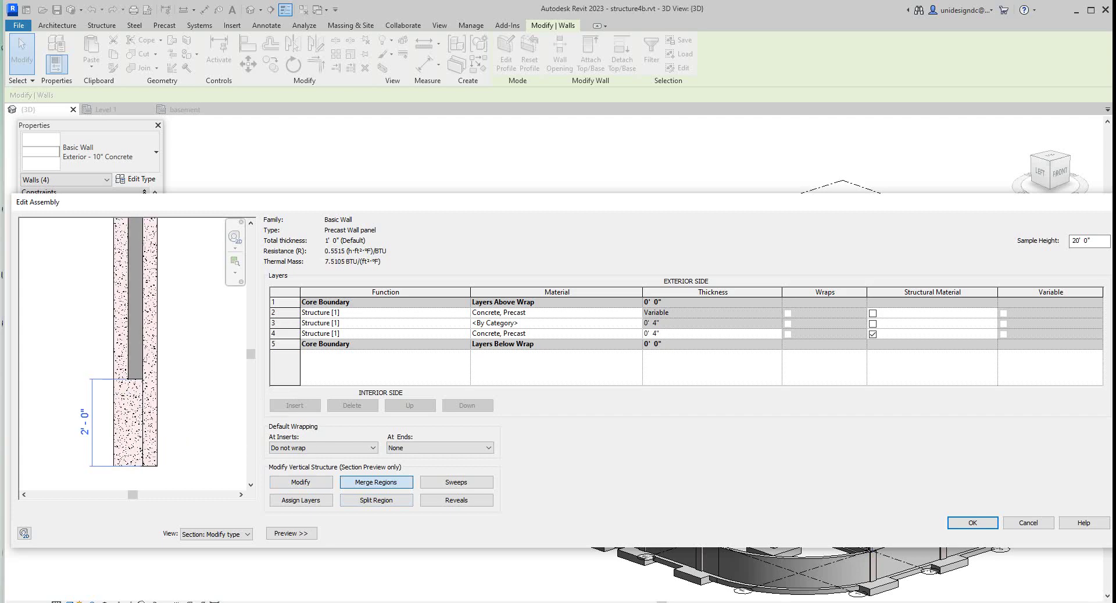
pyautogui.scroll(-4, 180, 393)
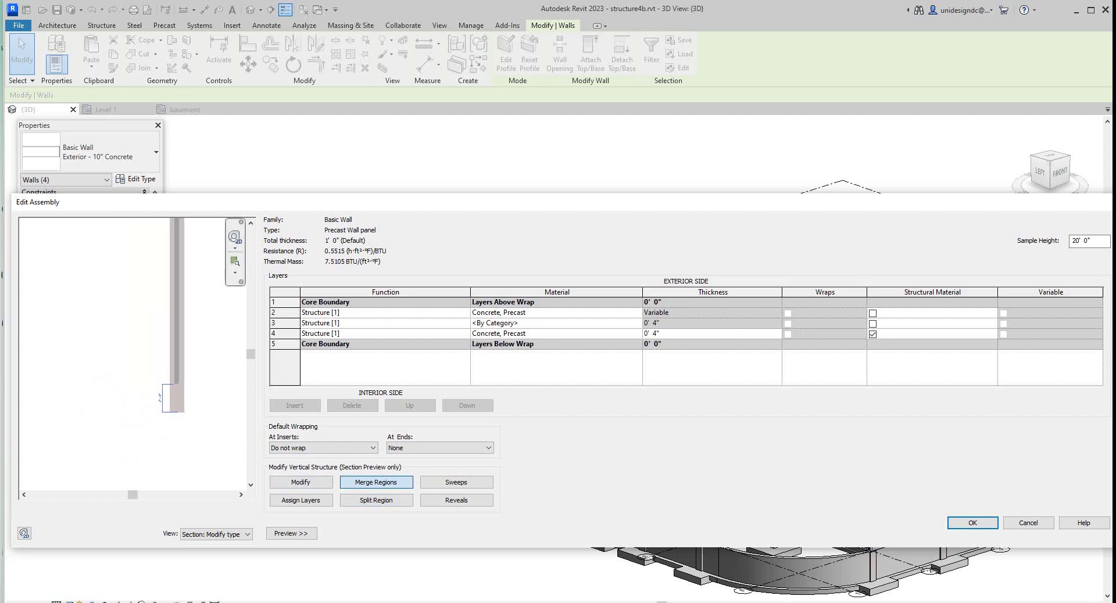
pyautogui.scroll(4, 181, 393)
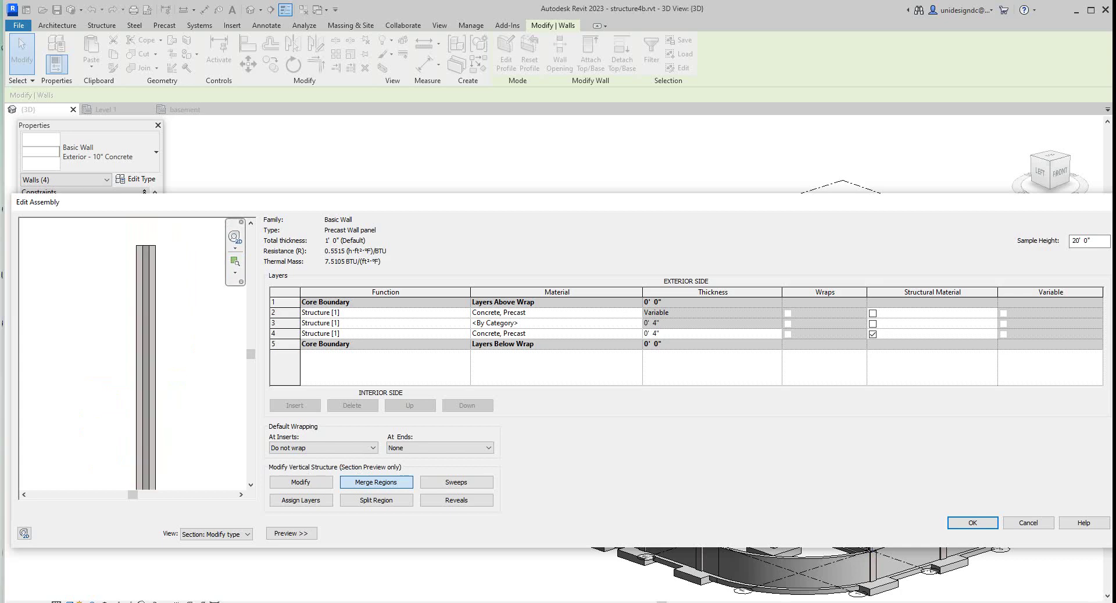
pyautogui.scroll(1, 126, 250)
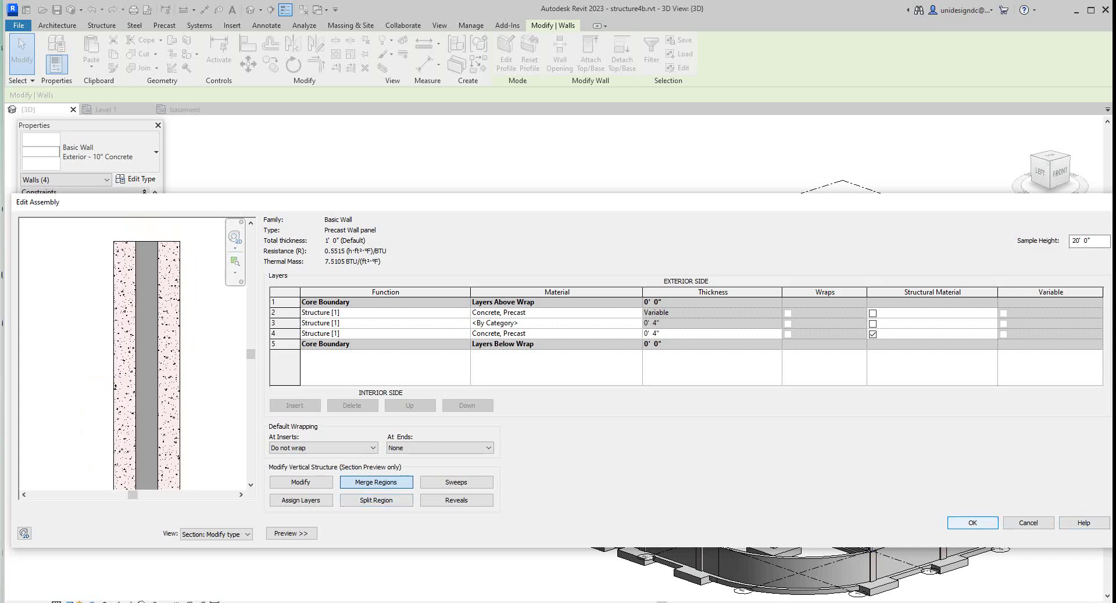
pyautogui.click(973, 522)
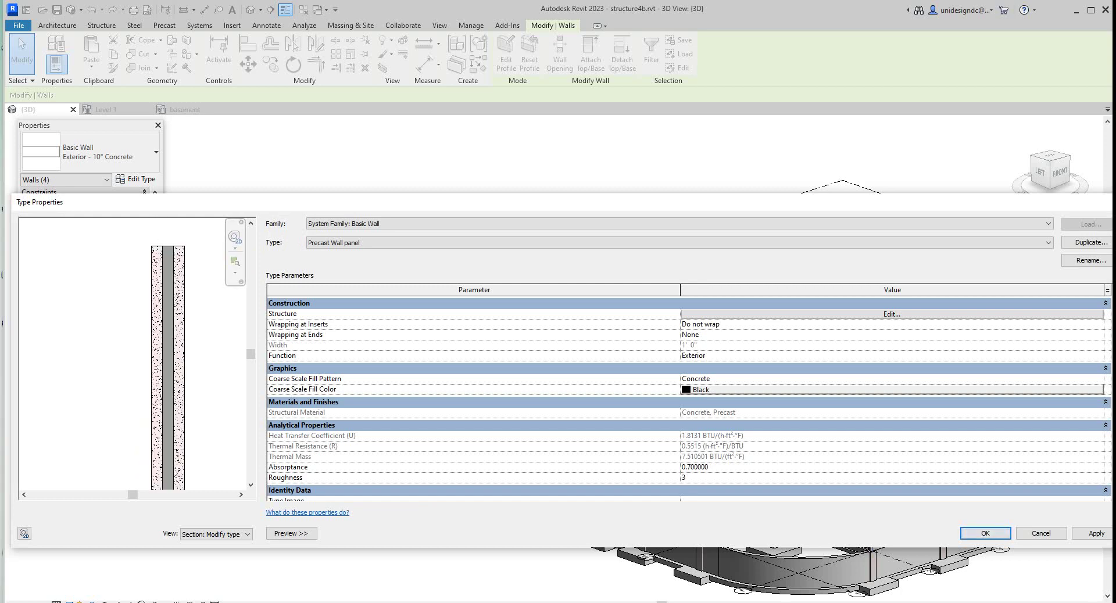
# Try to split the outer precast layer 2'-0" below the wall's top and merge its upper region with the middle layer.
pyautogui.click(892, 314)
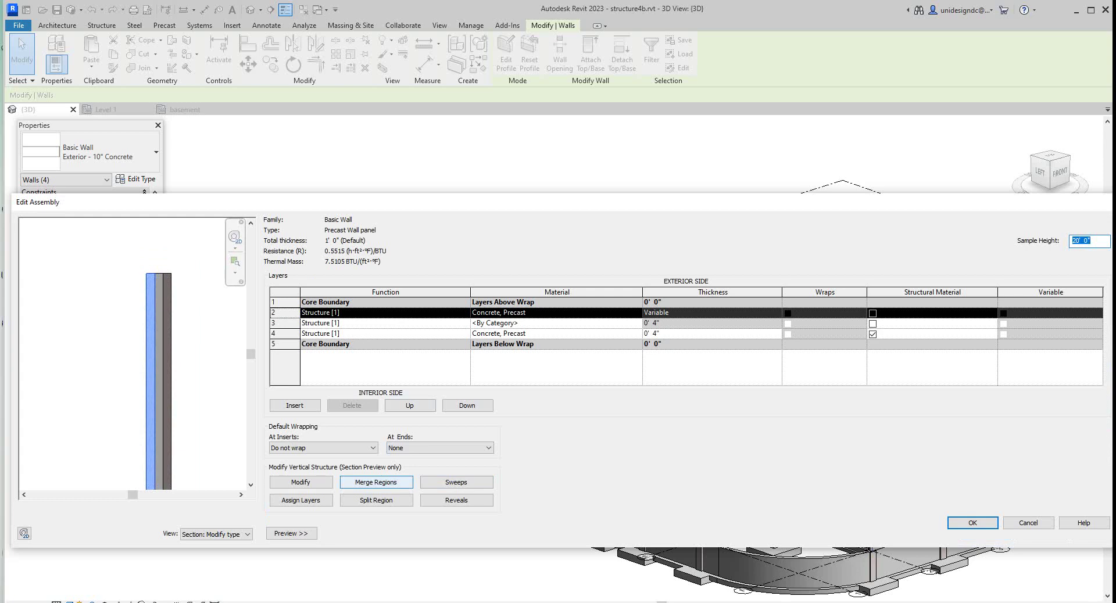
pyautogui.click(300, 482)
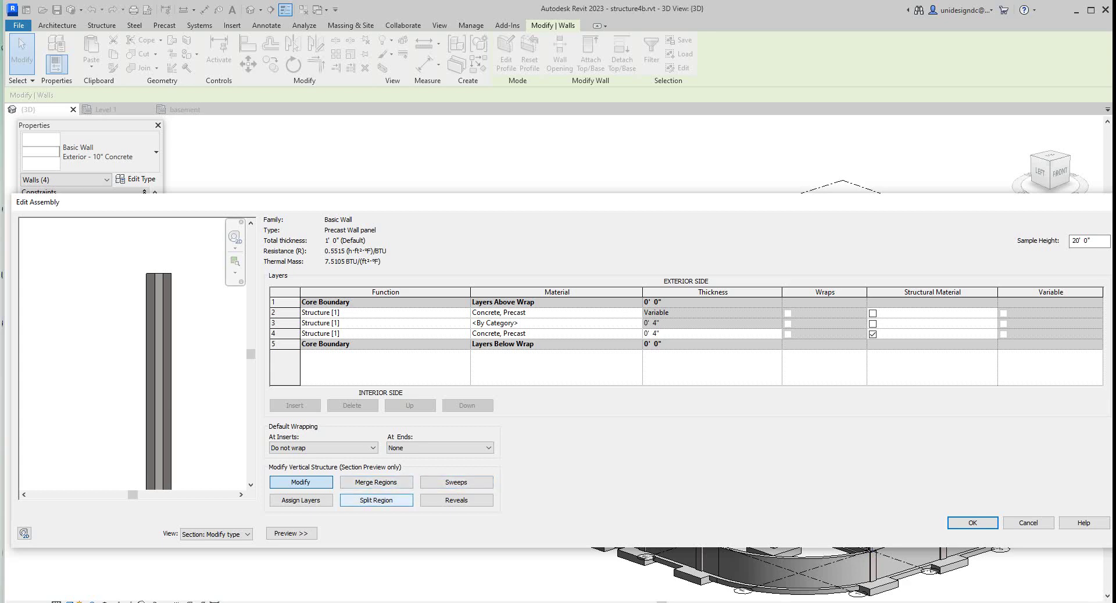
pyautogui.click(376, 501)
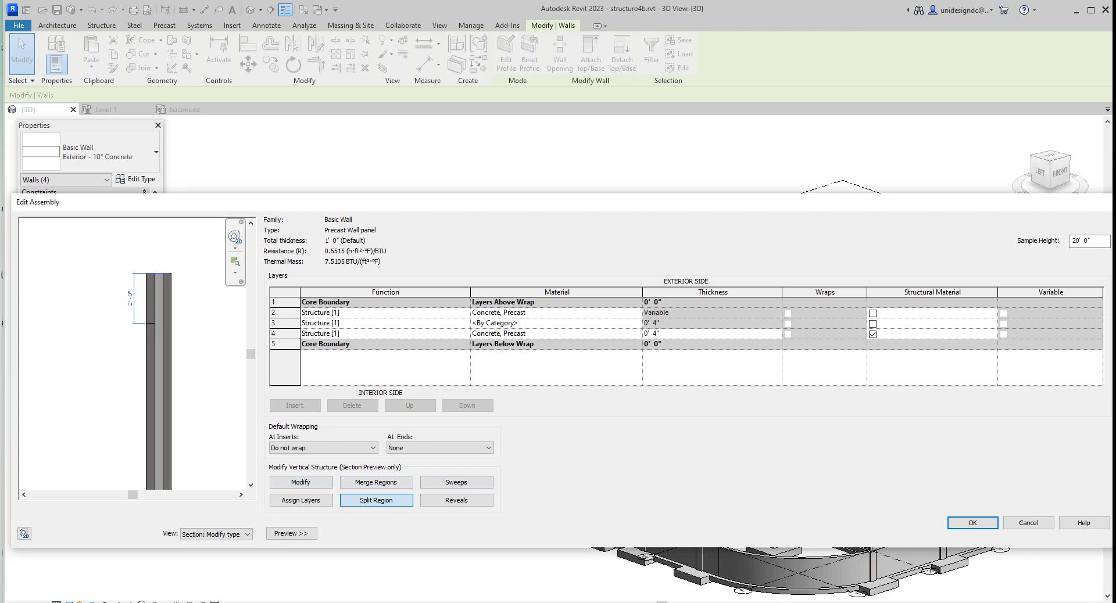
pyautogui.scroll(2, 156, 327)
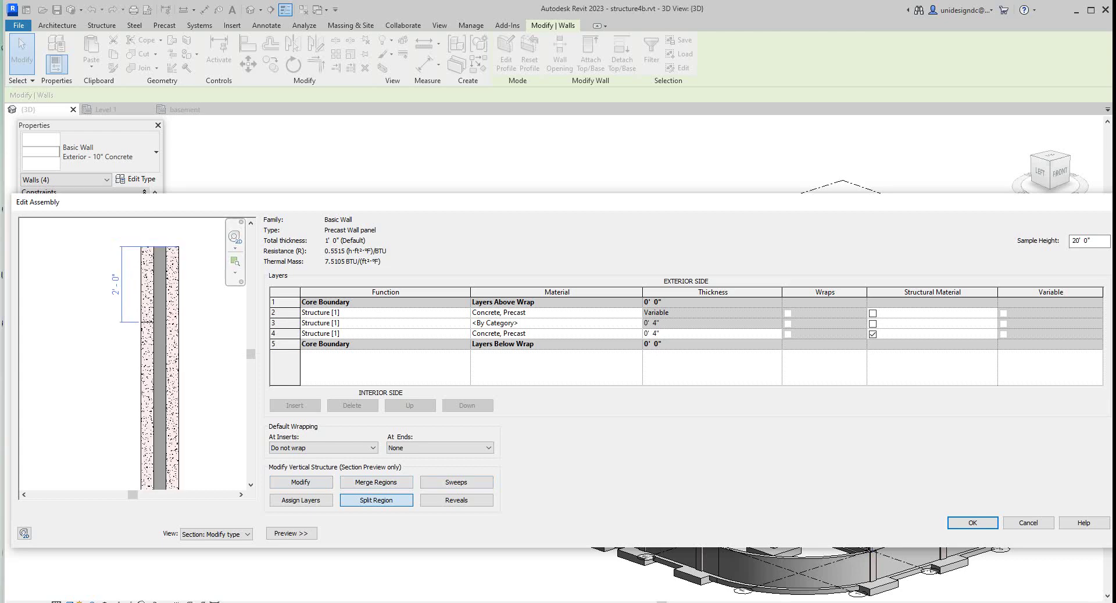
pyautogui.click(376, 482)
pyautogui.click(154, 285)
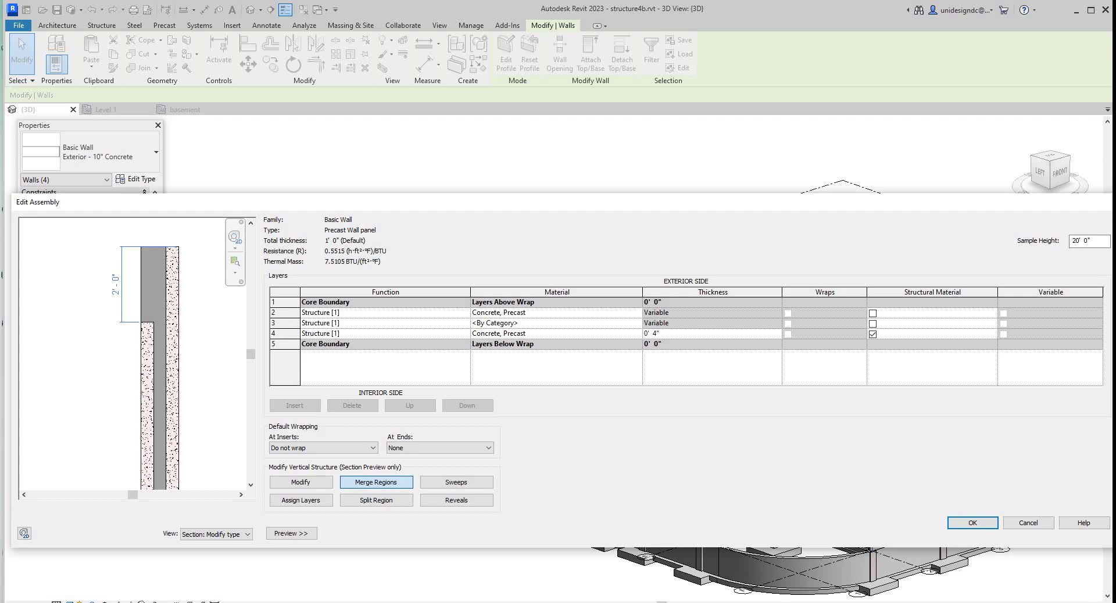
pyautogui.click(973, 523)
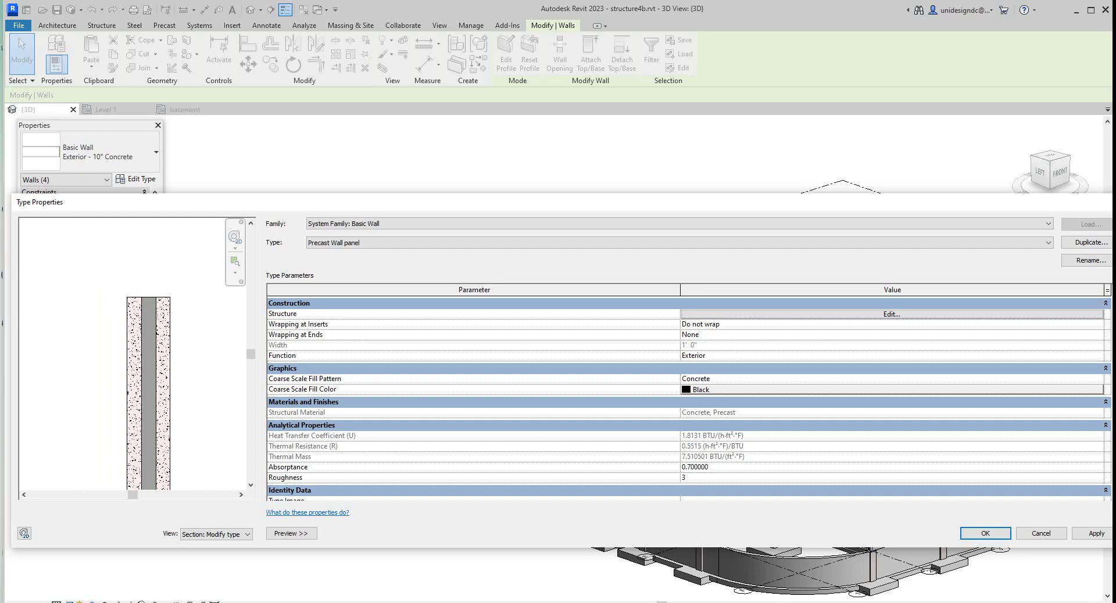
# Reopen the wall's layer structure and split the middle layer about 2'-0 1/4" below the wall's top.
pyautogui.click(892, 314)
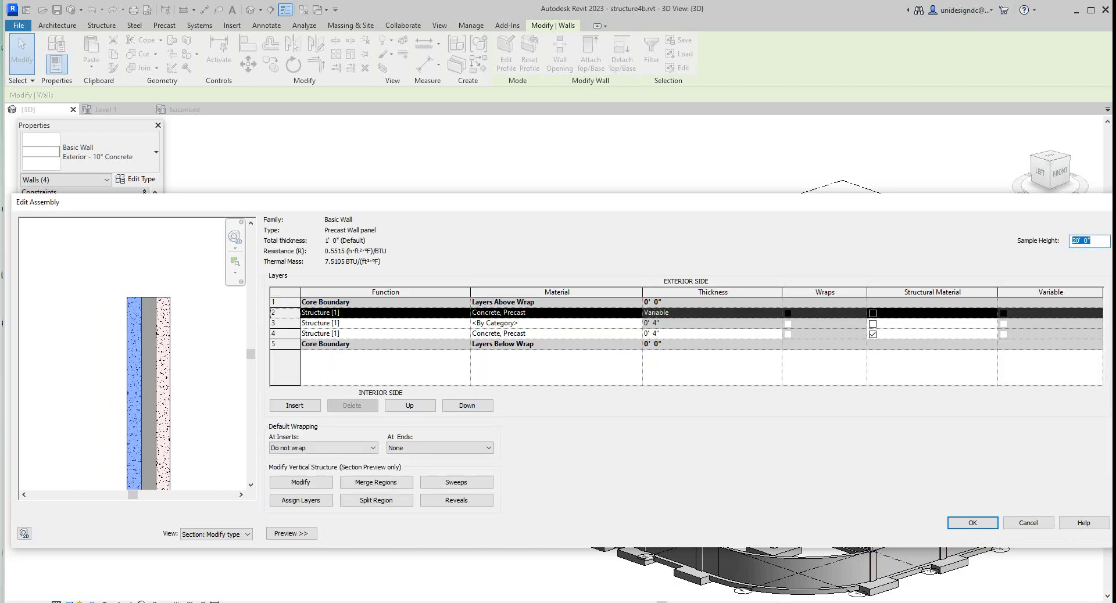
pyautogui.click(376, 500)
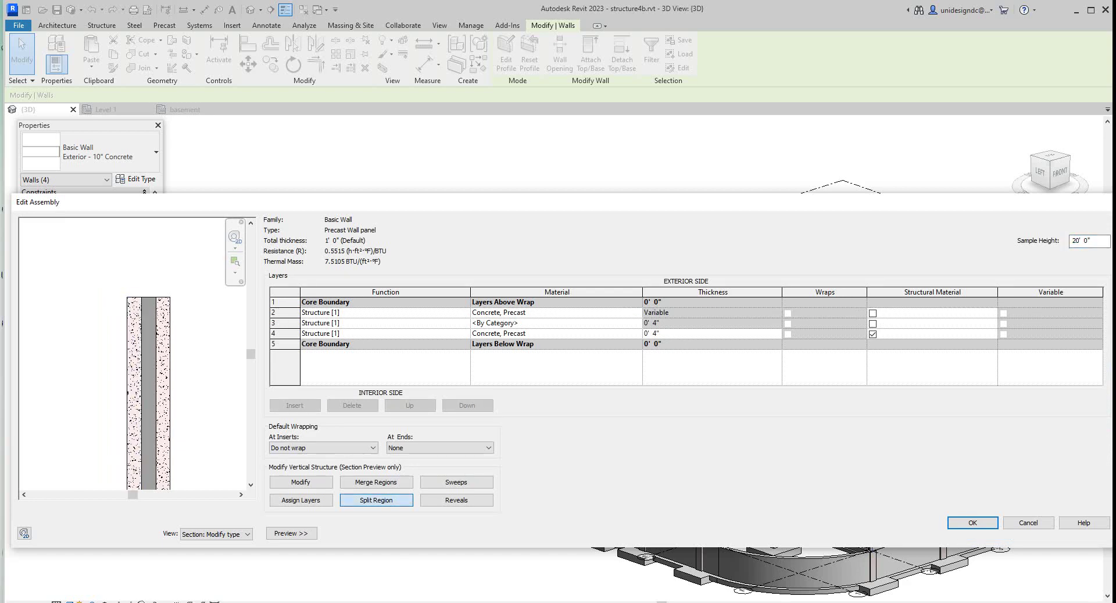
pyautogui.scroll(2, 126, 383)
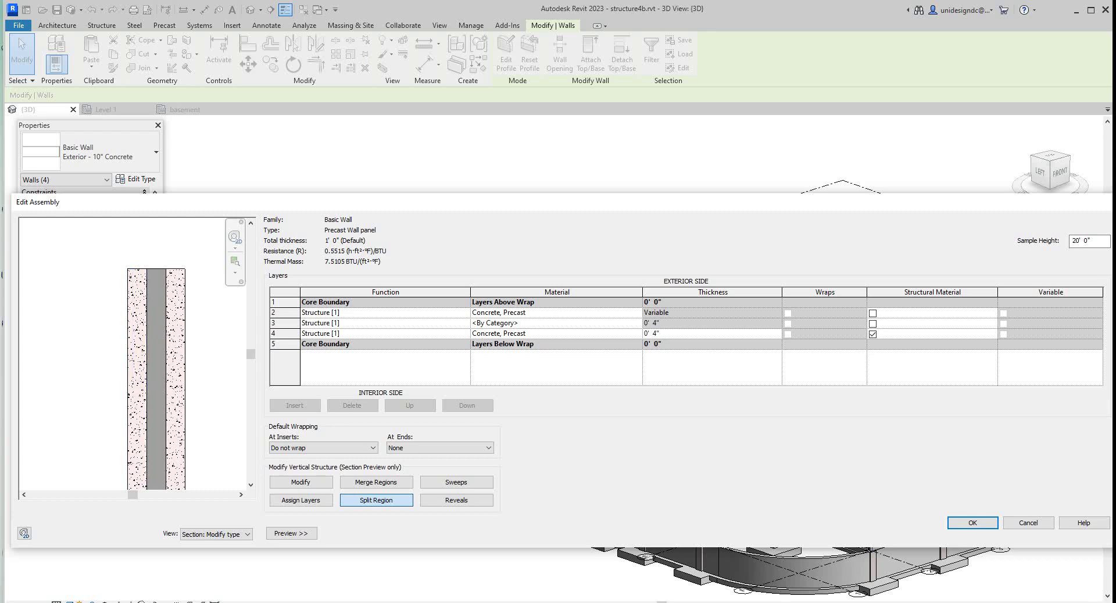
pyautogui.click(137, 385)
# Merge the upper region of the middle layer into the outer precast layer, and apply the assembly to the wall type.
pyautogui.click(376, 482)
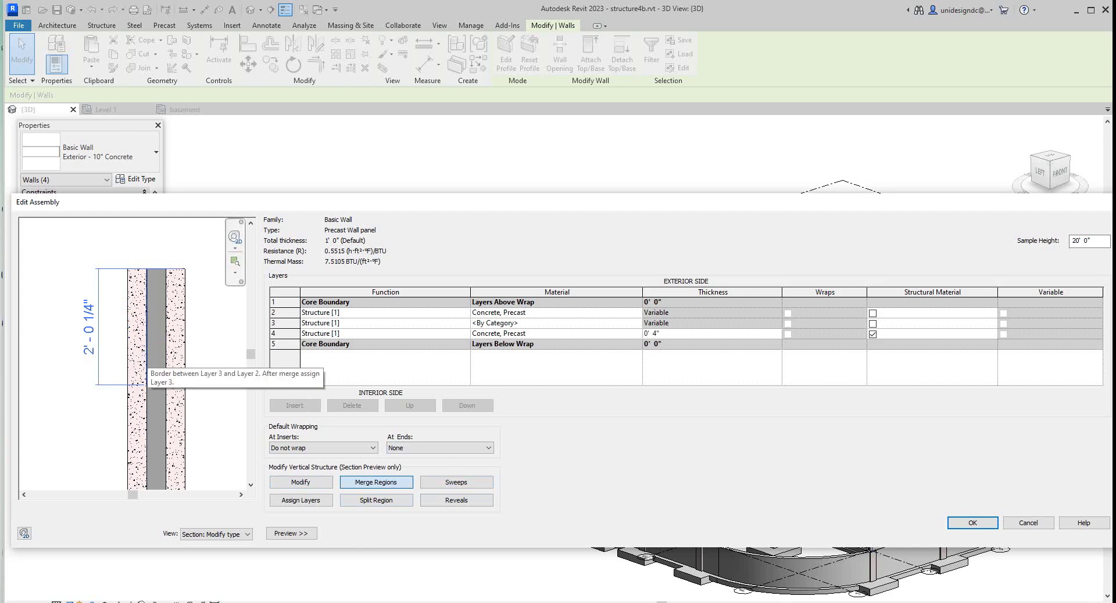
pyautogui.click(146, 348)
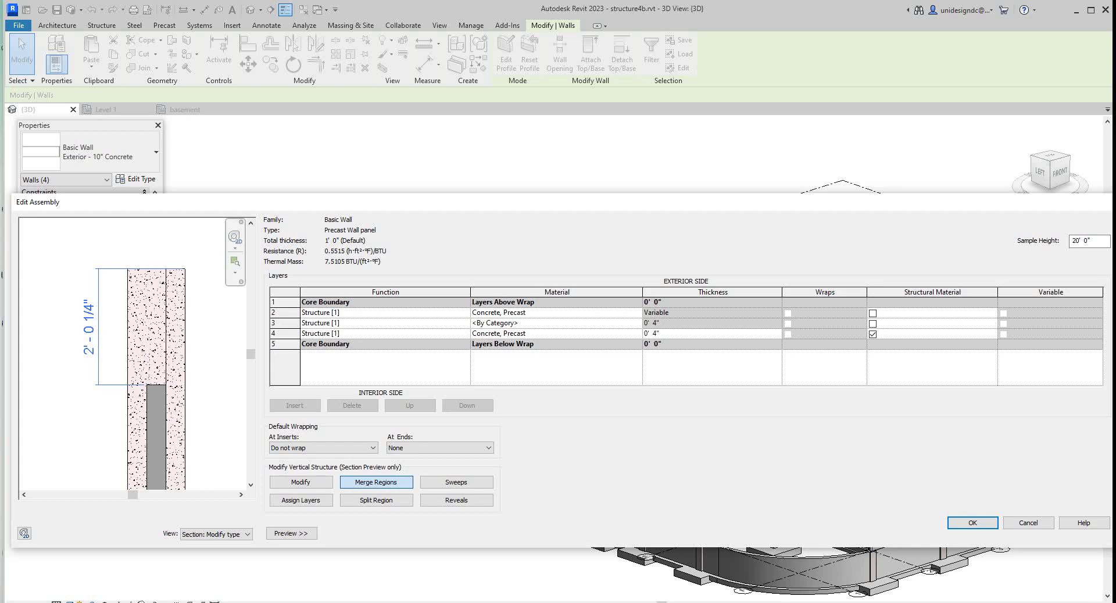
pyautogui.scroll(-3, 209, 335)
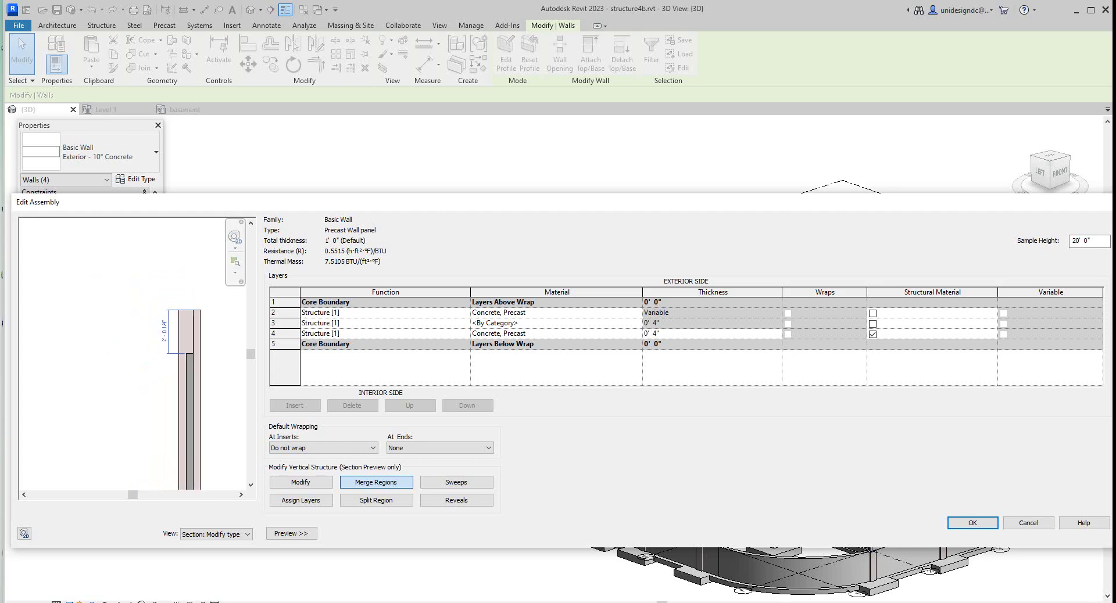
pyautogui.click(973, 522)
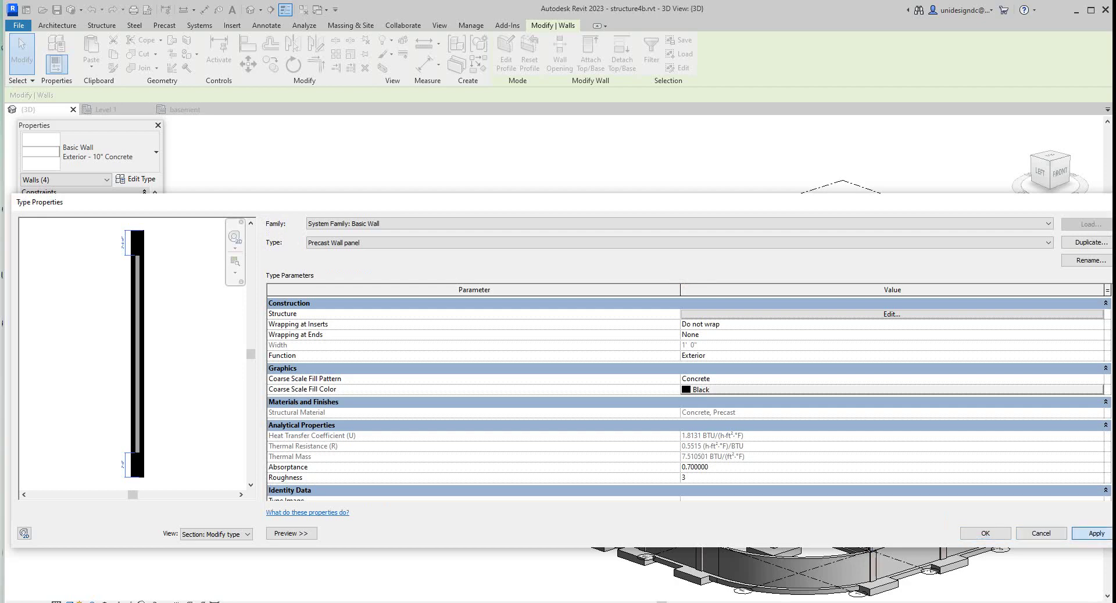
pyautogui.click(1097, 534)
pyautogui.click(986, 533)
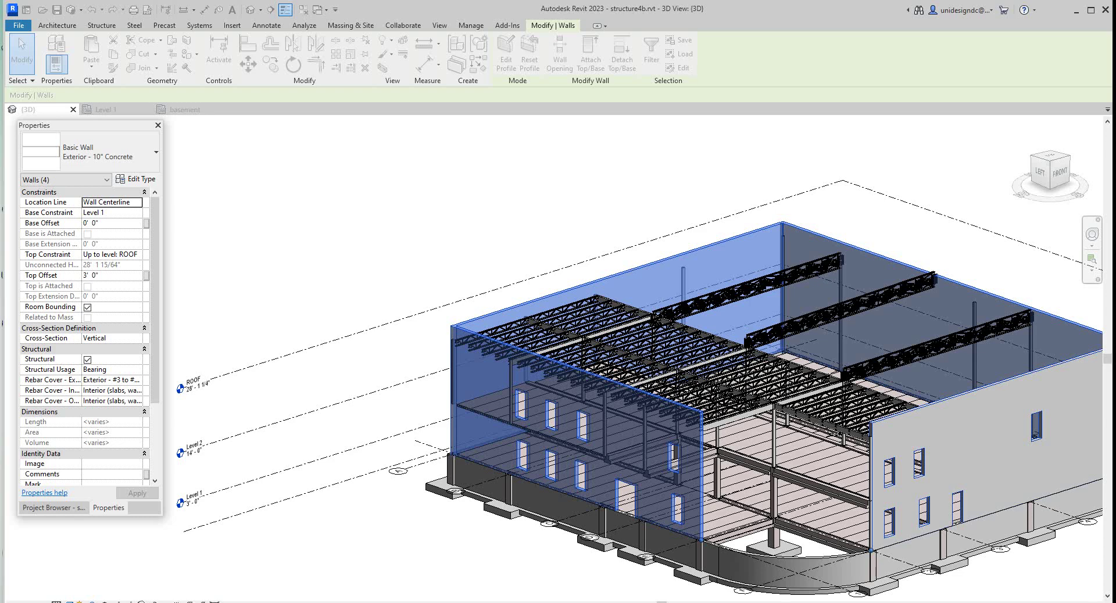
# Open the Level 1 structural plan, clear the wall selection and examine the south exterior wall near grid 2.
pyautogui.scroll(-3, 770, 417)
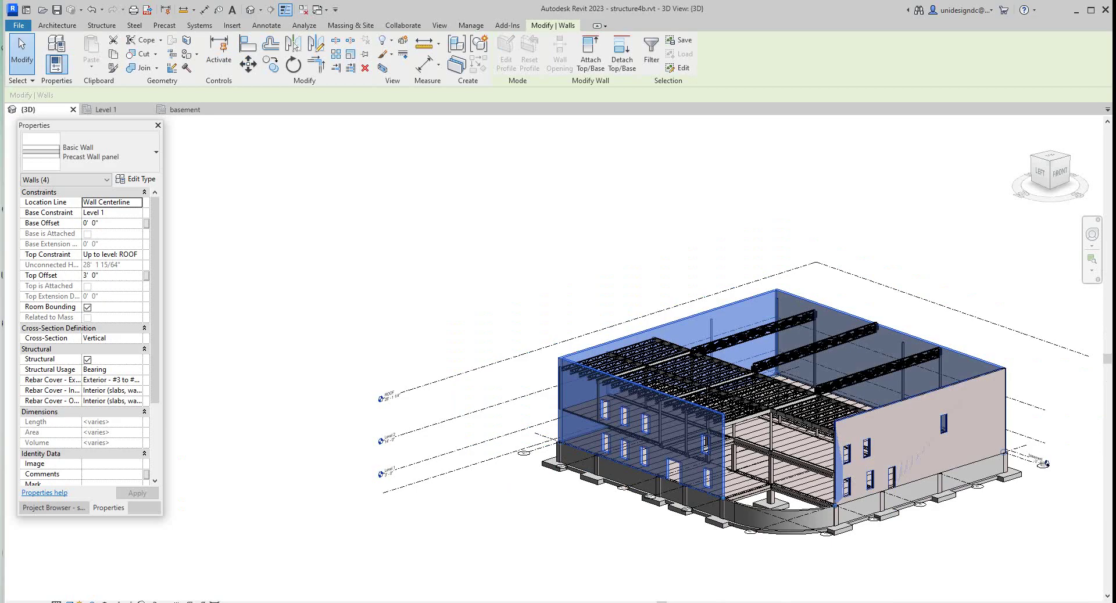
pyautogui.scroll(10, 697, 360)
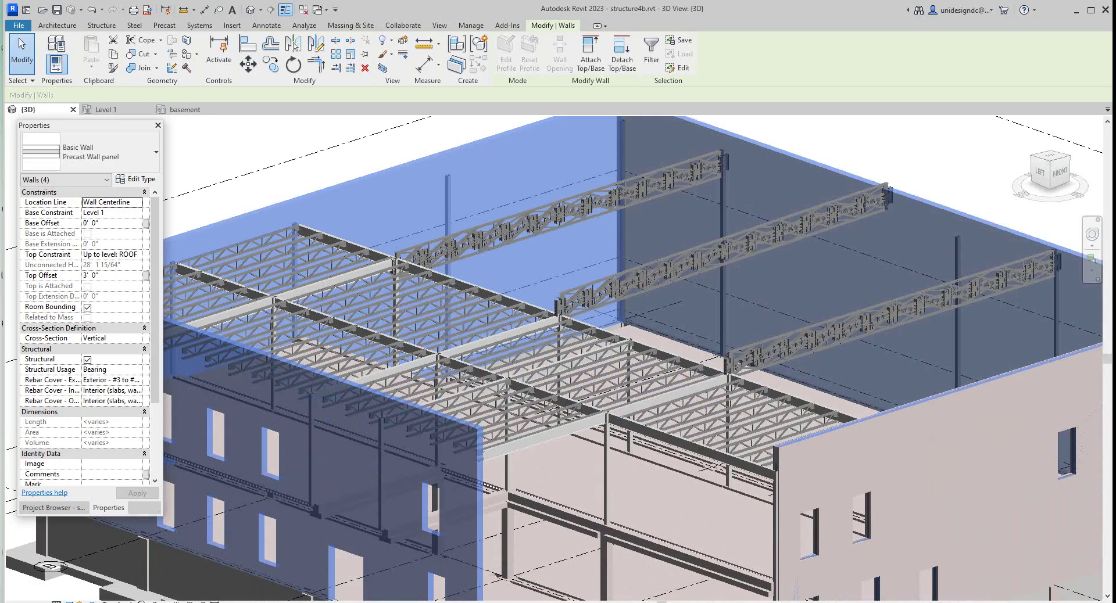
pyautogui.scroll(-8, 523, 406)
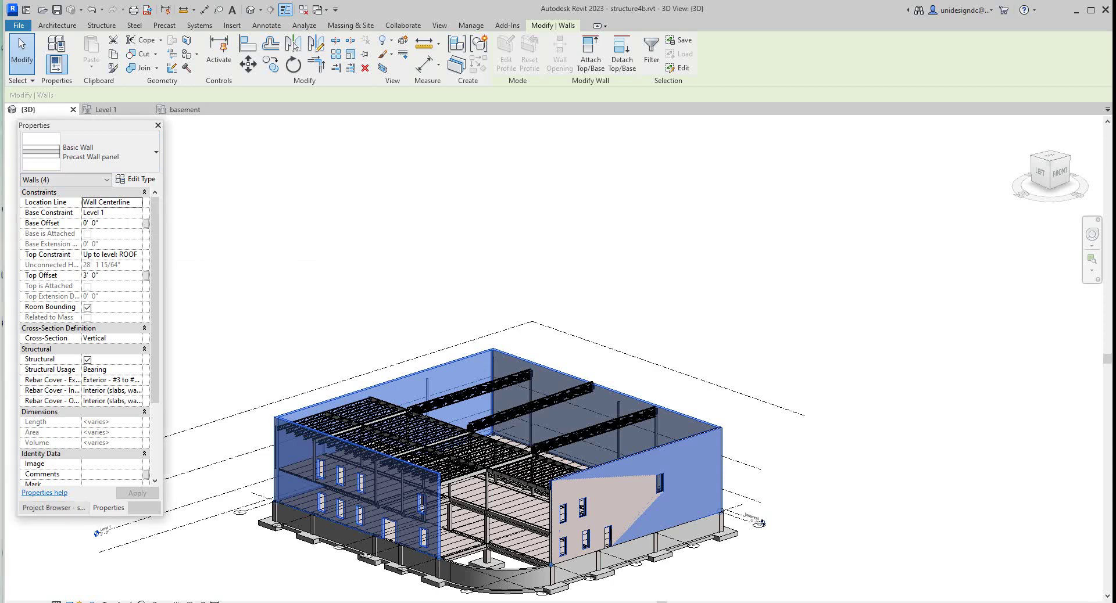
pyautogui.click(53, 508)
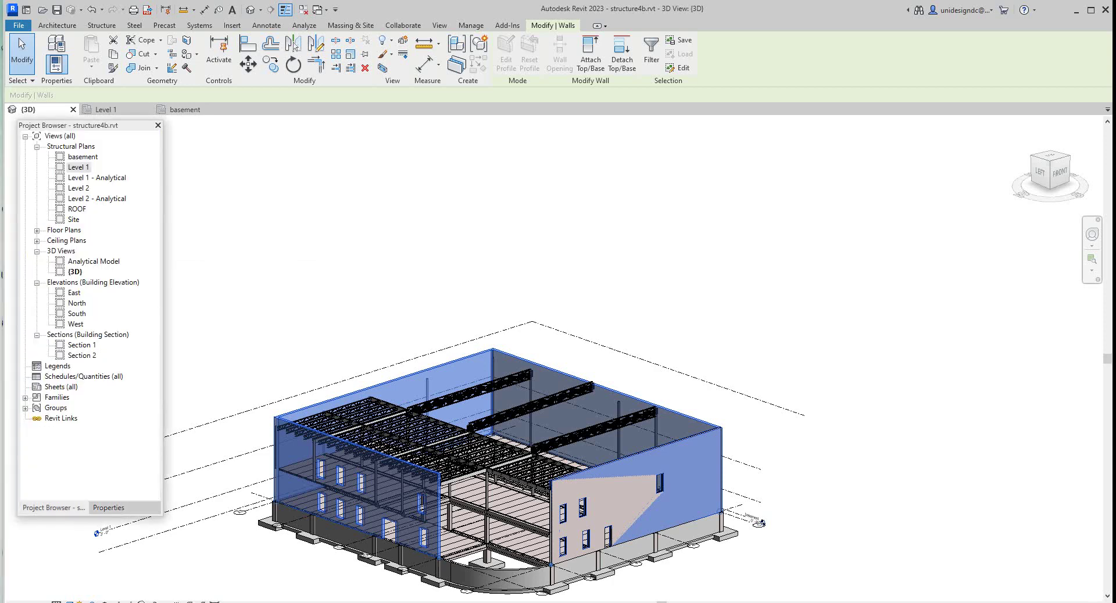
pyautogui.doubleClick(78, 167)
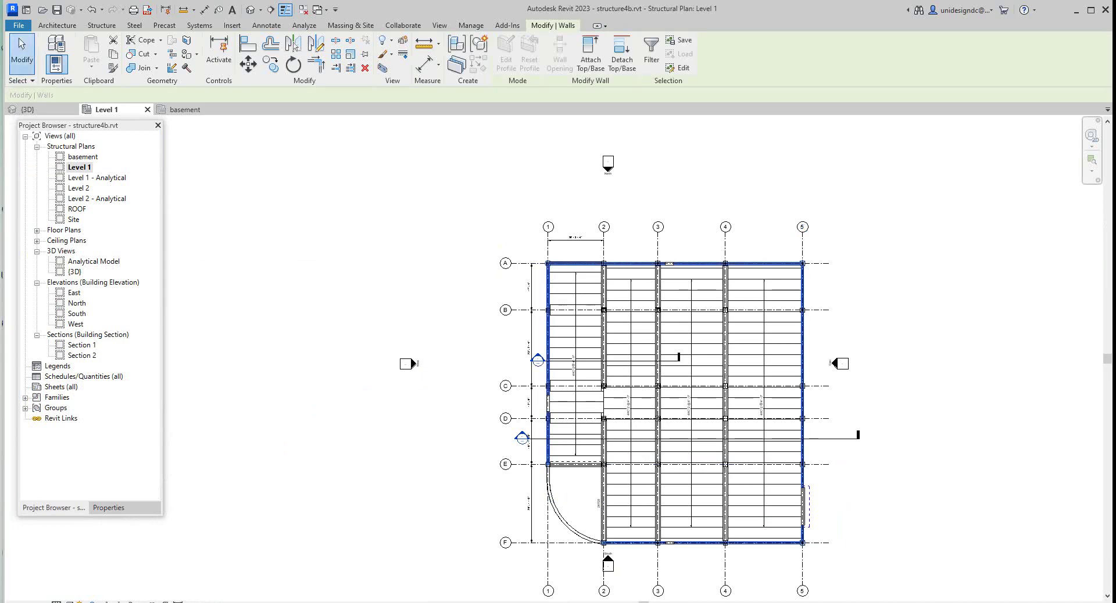
pyautogui.scroll(3, 632, 559)
pyautogui.scroll(3, 663, 551)
pyautogui.press('Escape')
pyautogui.scroll(4, 638, 535)
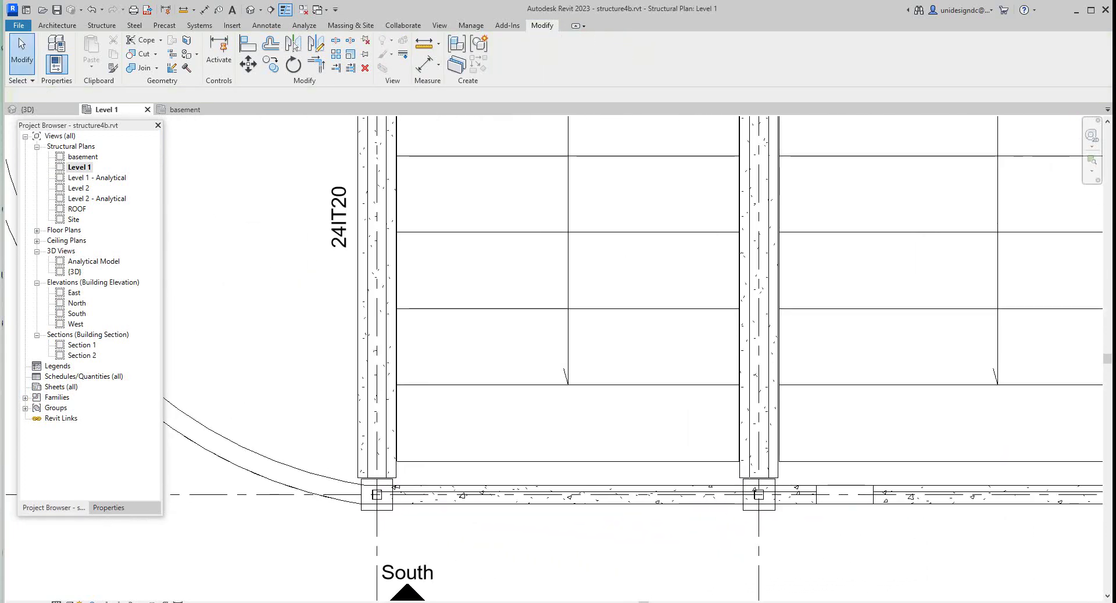
# Set the Level 1 plan to the Fine detail level and the Wireframe visual style.
pyautogui.click(57, 602)
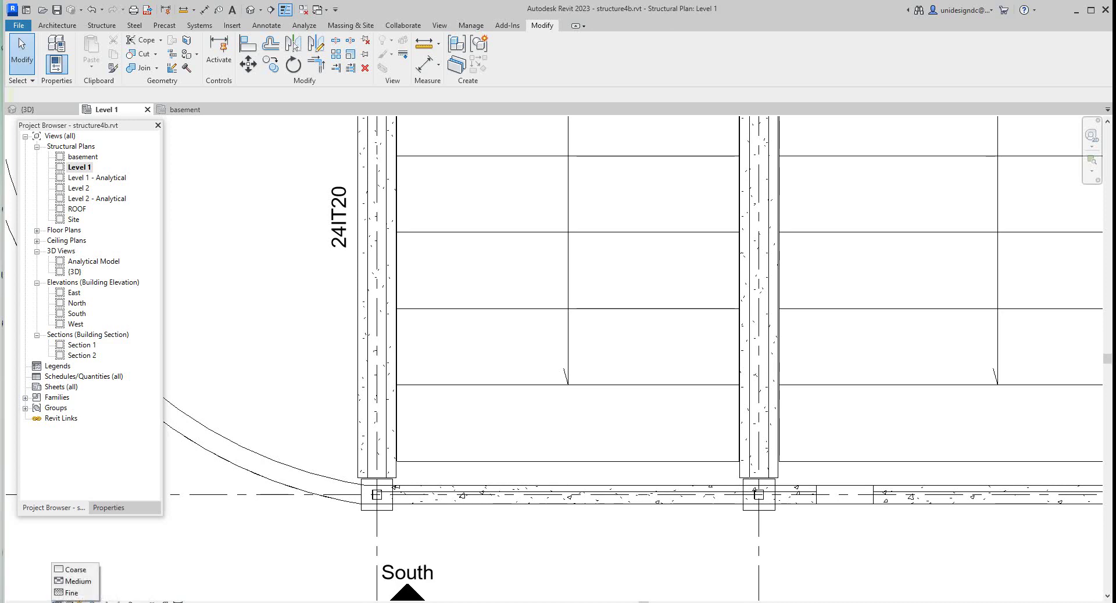
pyautogui.click(71, 593)
pyautogui.click(69, 601)
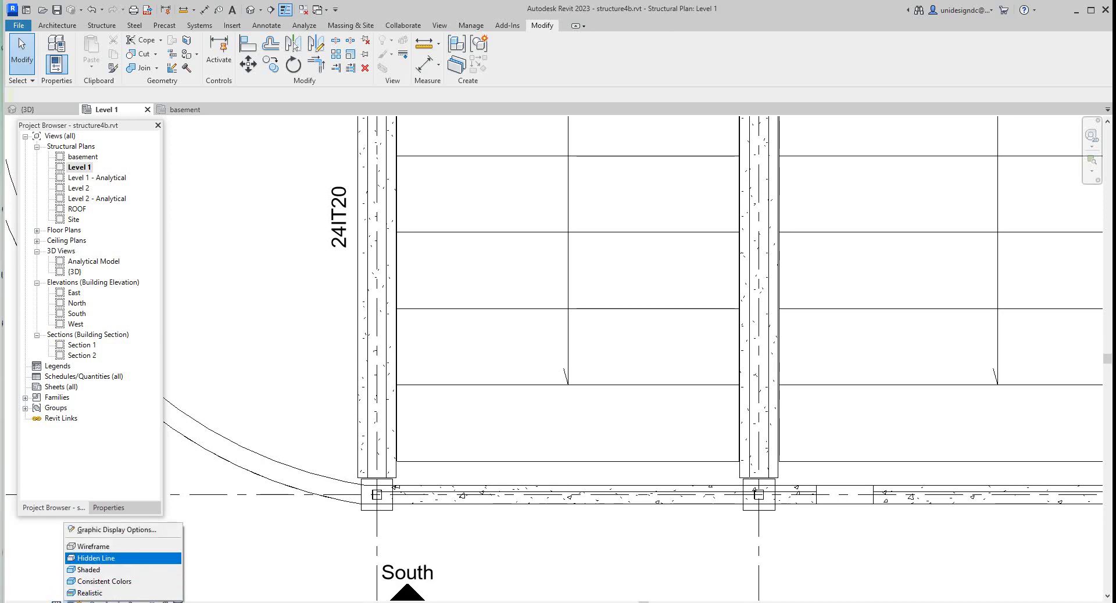
pyautogui.click(93, 547)
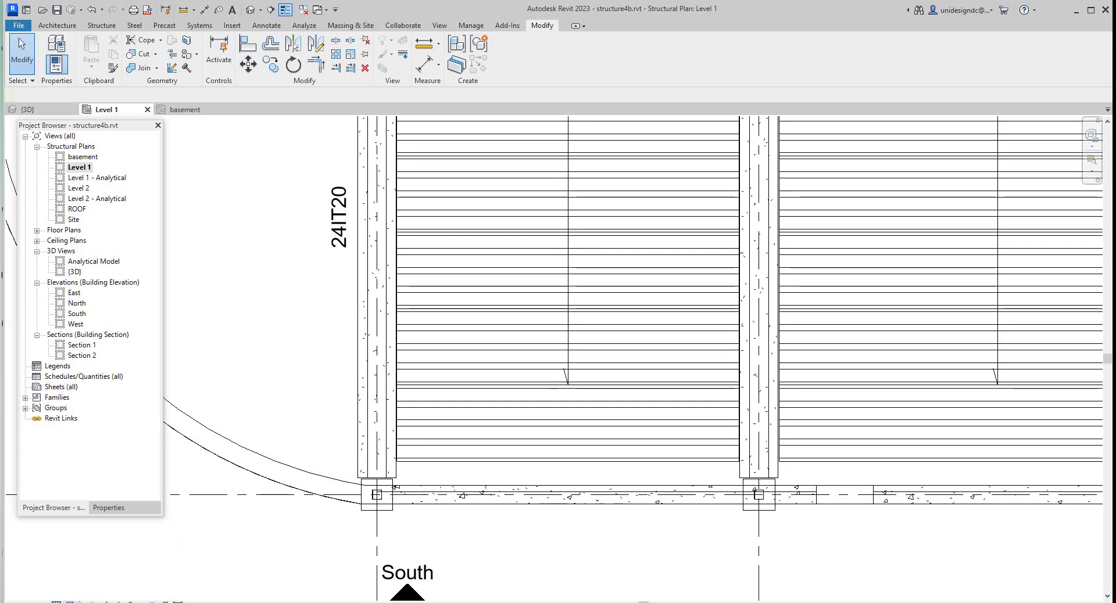
# Change the Level 1 plan's visual style to Realistic.
pyautogui.scroll(-3, 604, 515)
pyautogui.scroll(-2, 921, 480)
pyautogui.scroll(5, 921, 480)
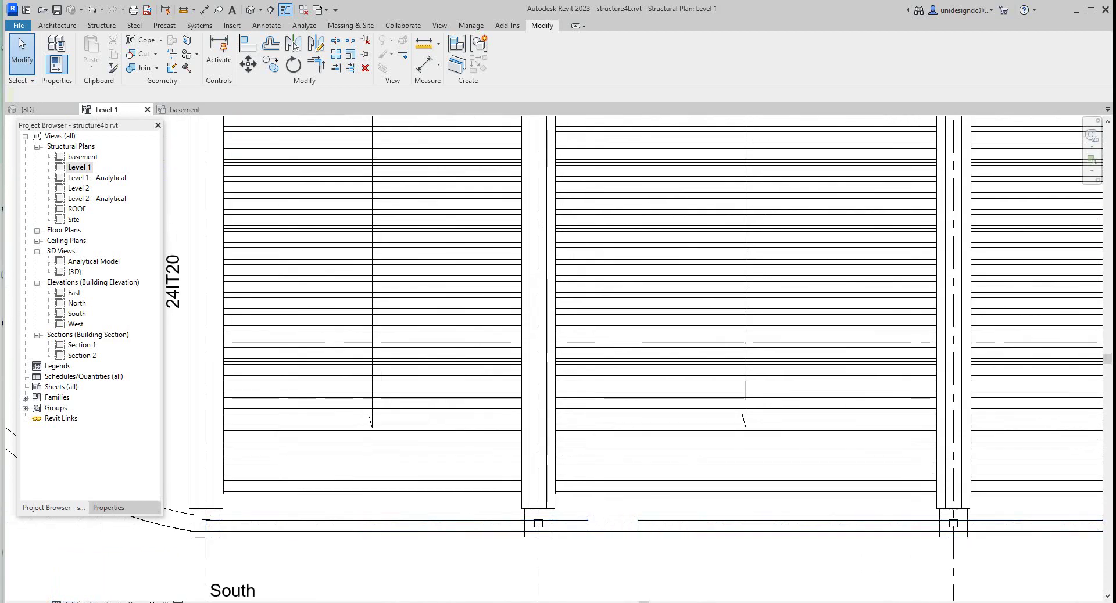
pyautogui.click(69, 601)
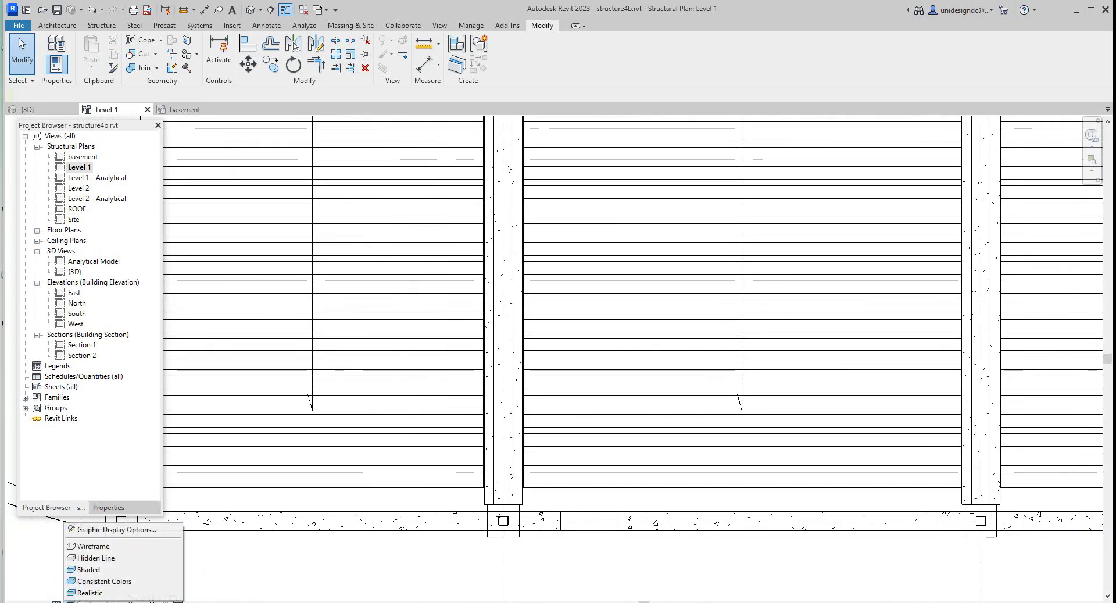
pyautogui.click(99, 592)
pyautogui.scroll(-5, 349, 569)
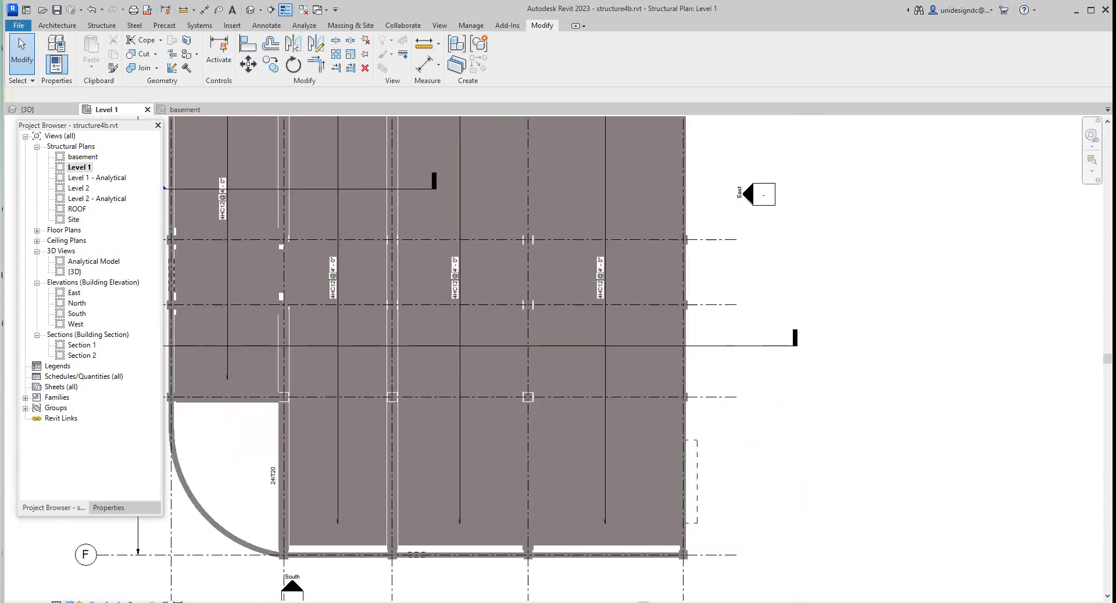
# Return to the 3D view and examine the precast panel's layers along the top edge of the front exterior wall.
pyautogui.click(250, 9)
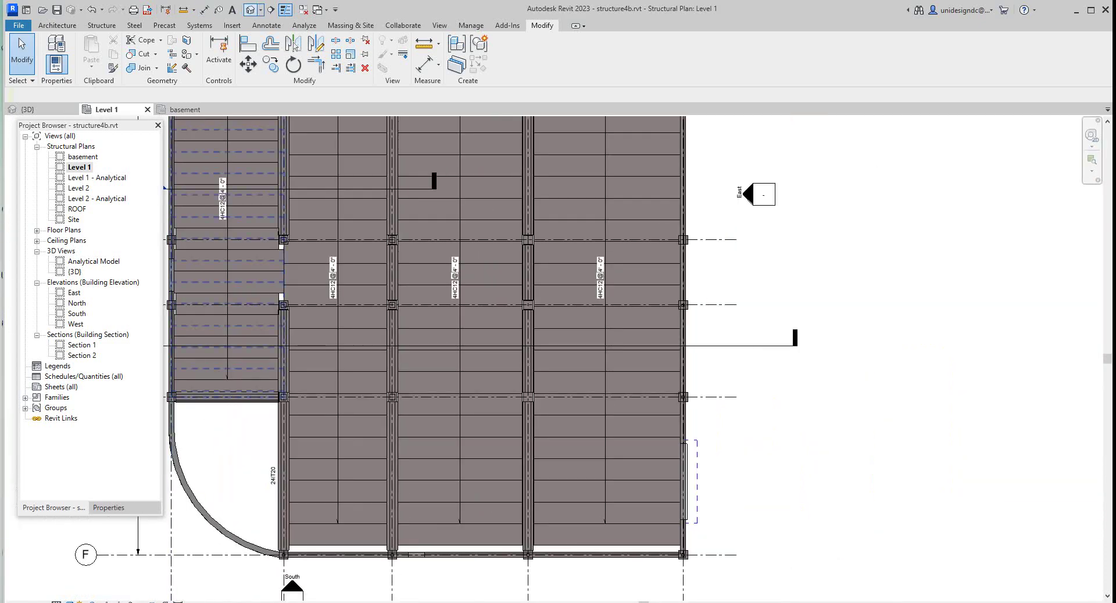
pyautogui.scroll(8, 788, 526)
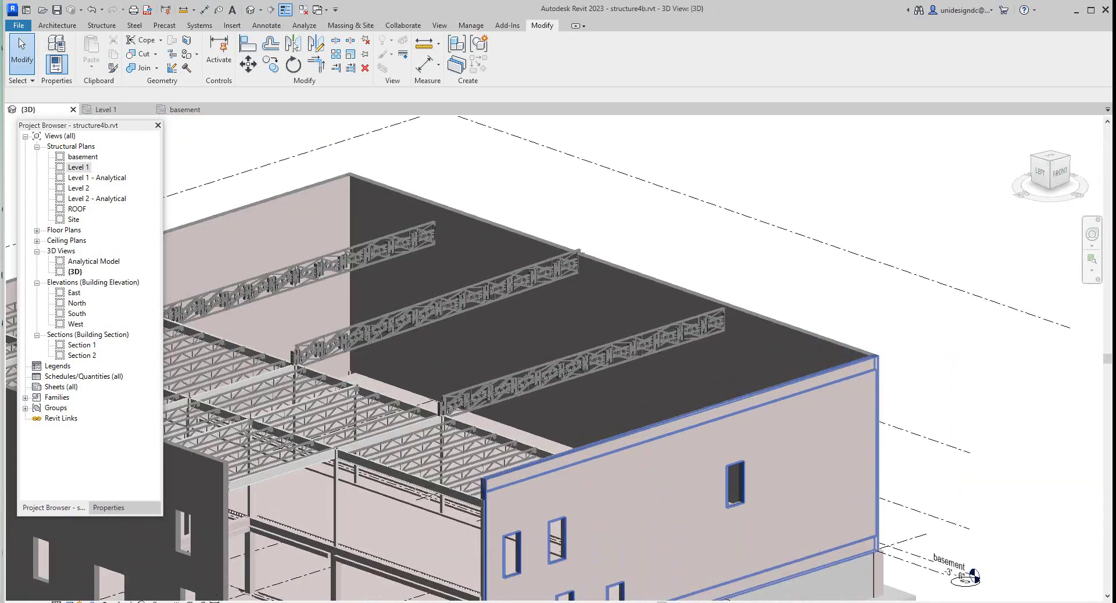
pyautogui.scroll(-5, 554, 359)
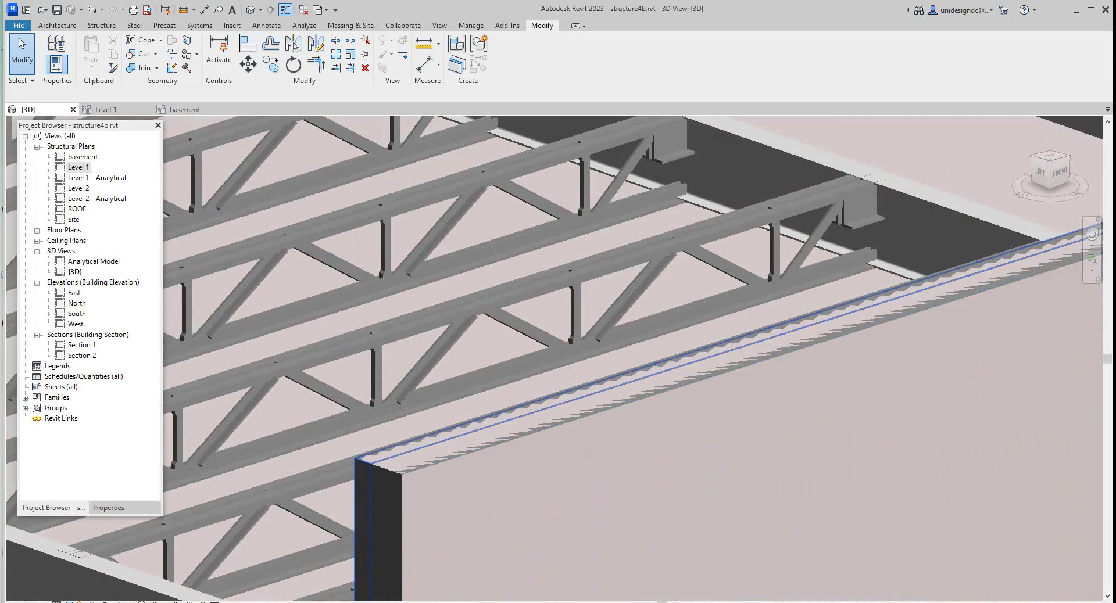
pyautogui.scroll(-5, 474, 454)
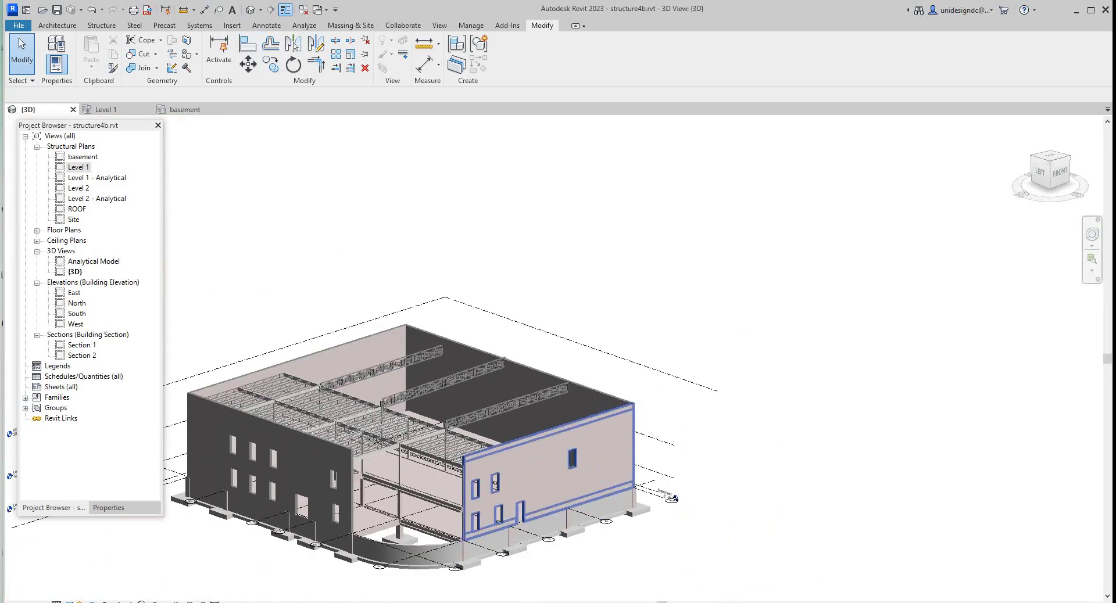
# Switch back to the Level 1 plan and open Section 2 from its section head between grids D and E.
pyautogui.doubleClick(78, 167)
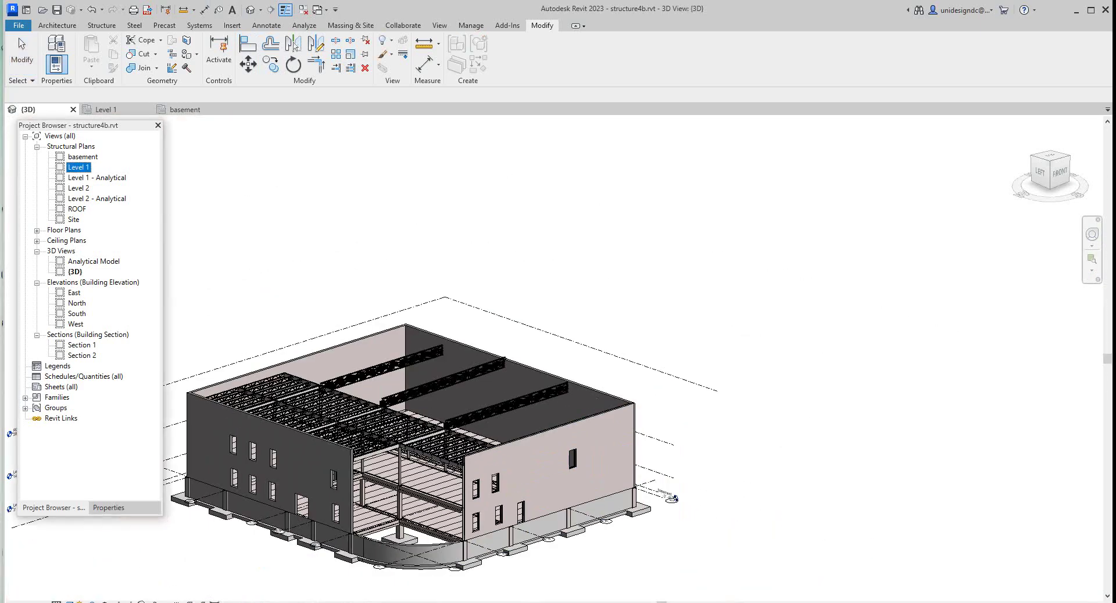
pyautogui.press('F2')
pyautogui.press('Escape')
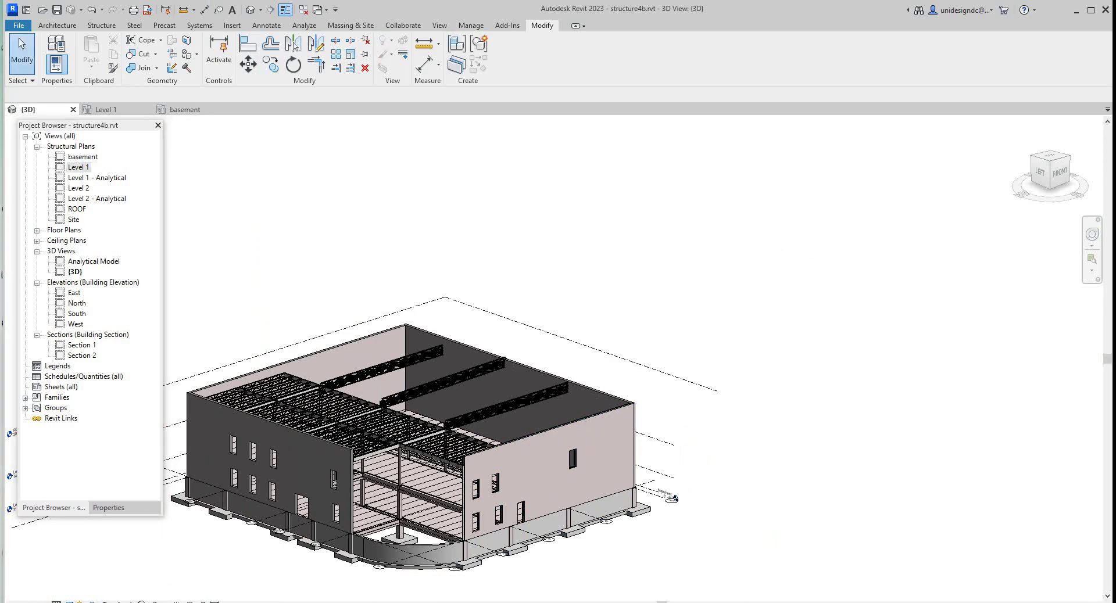
pyautogui.click(116, 109)
pyautogui.scroll(-3, 436, 317)
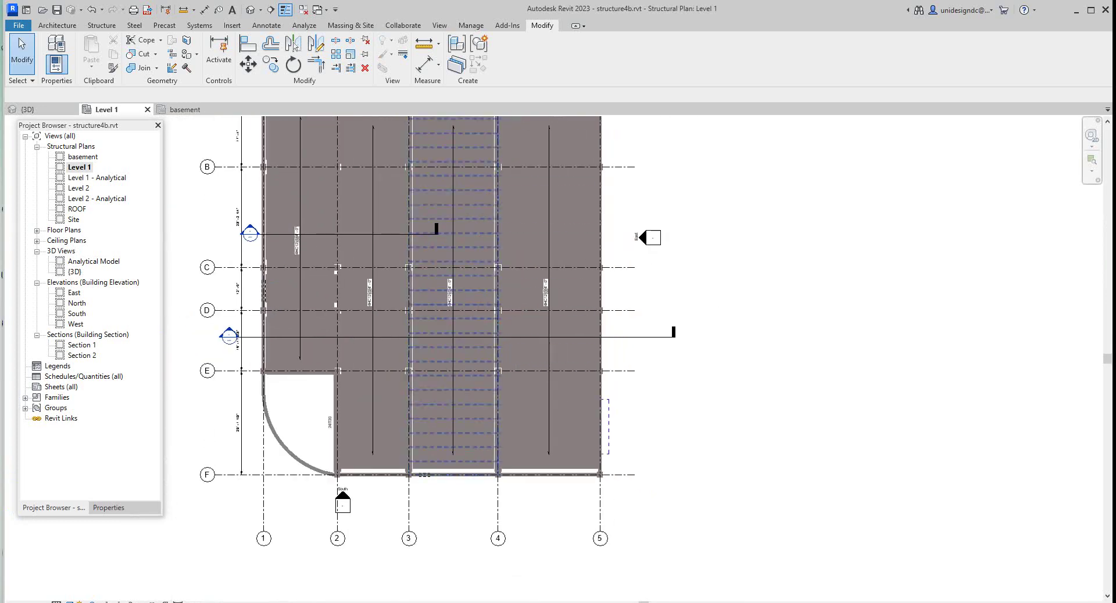
pyautogui.scroll(4, 221, 314)
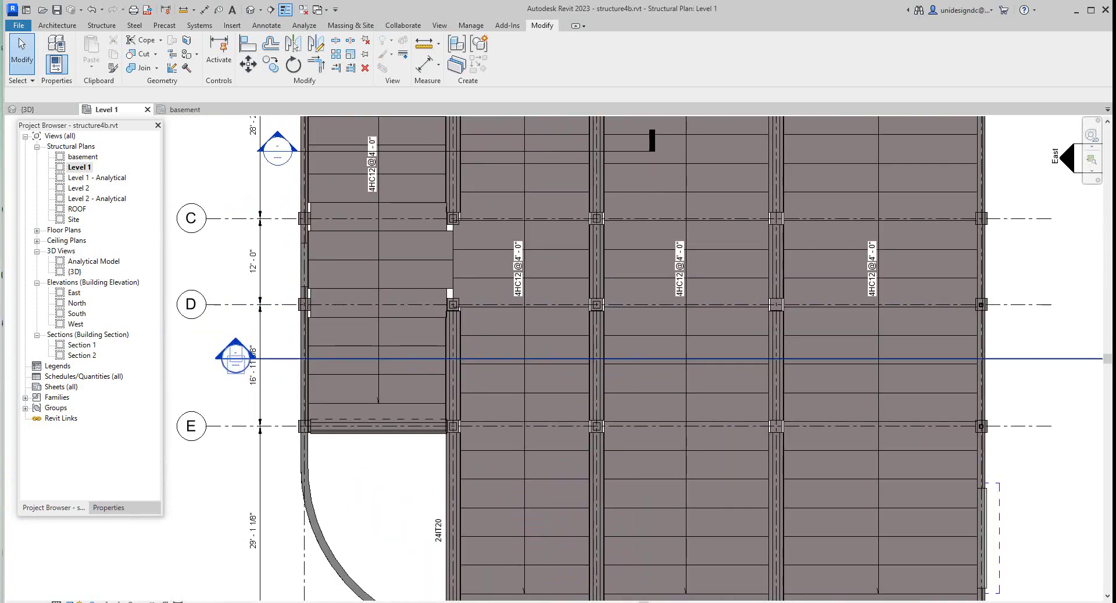
pyautogui.doubleClick(235, 359)
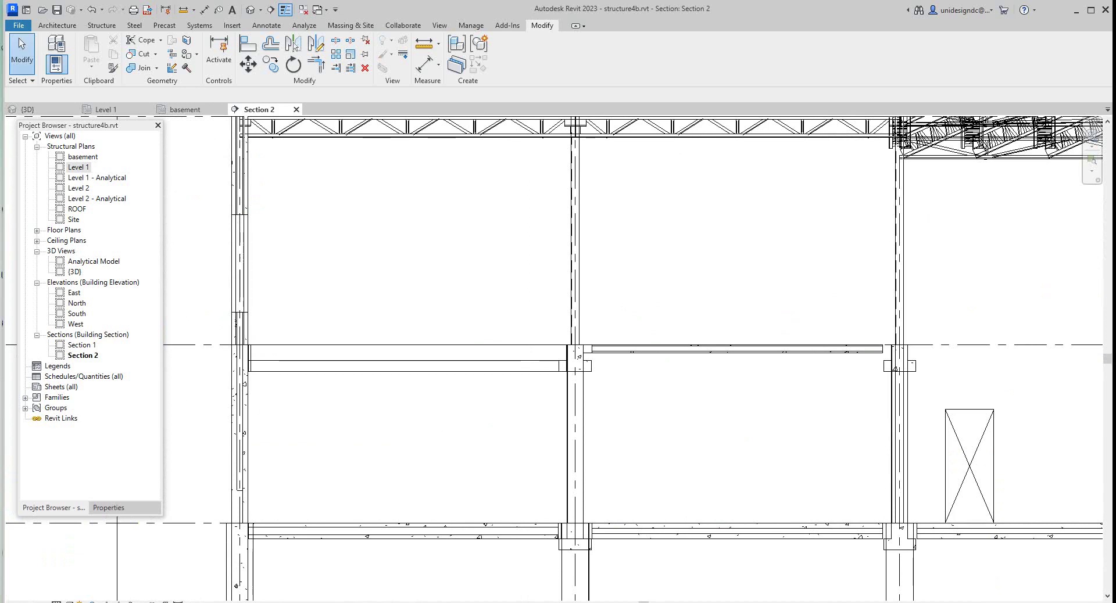
# Set the Section 2 view to the Consistent Colors visual style and examine the exterior wall cut along grid 1.
pyautogui.click(70, 602)
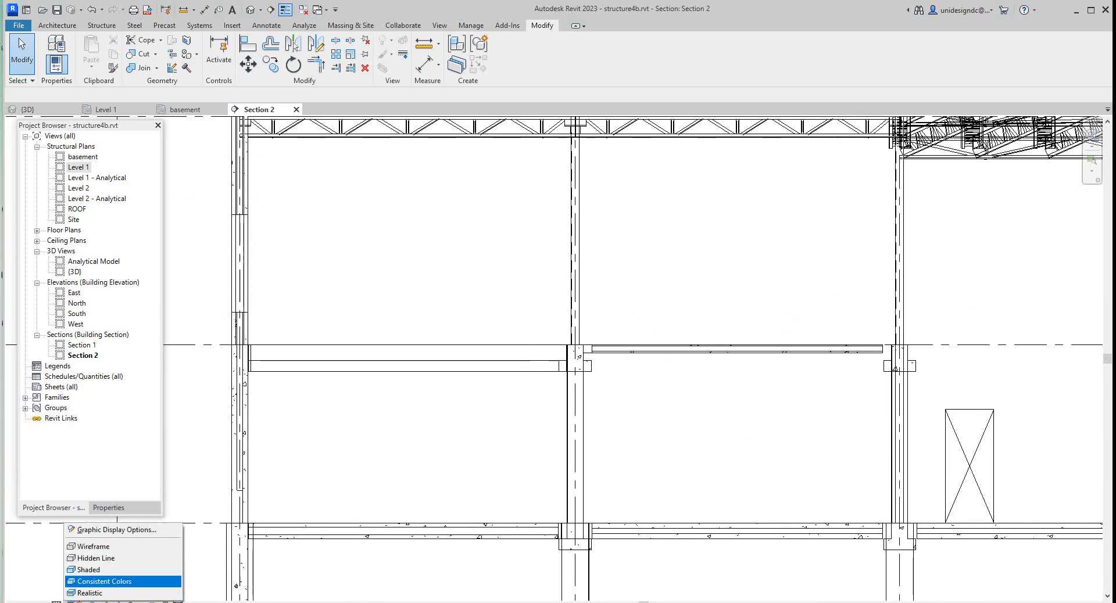
pyautogui.click(105, 581)
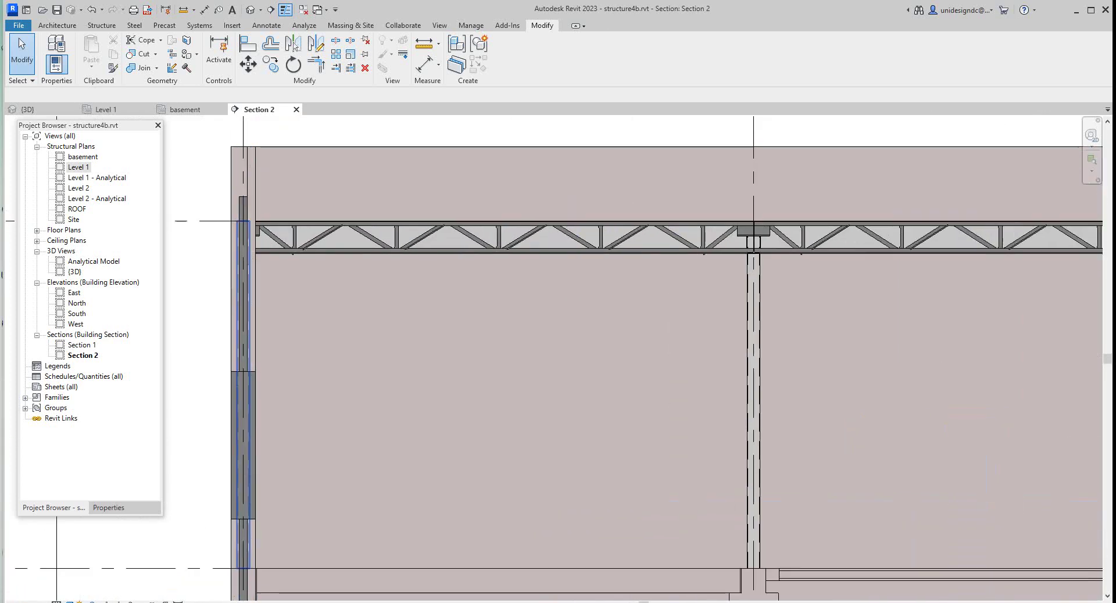
pyautogui.scroll(-5, 218, 228)
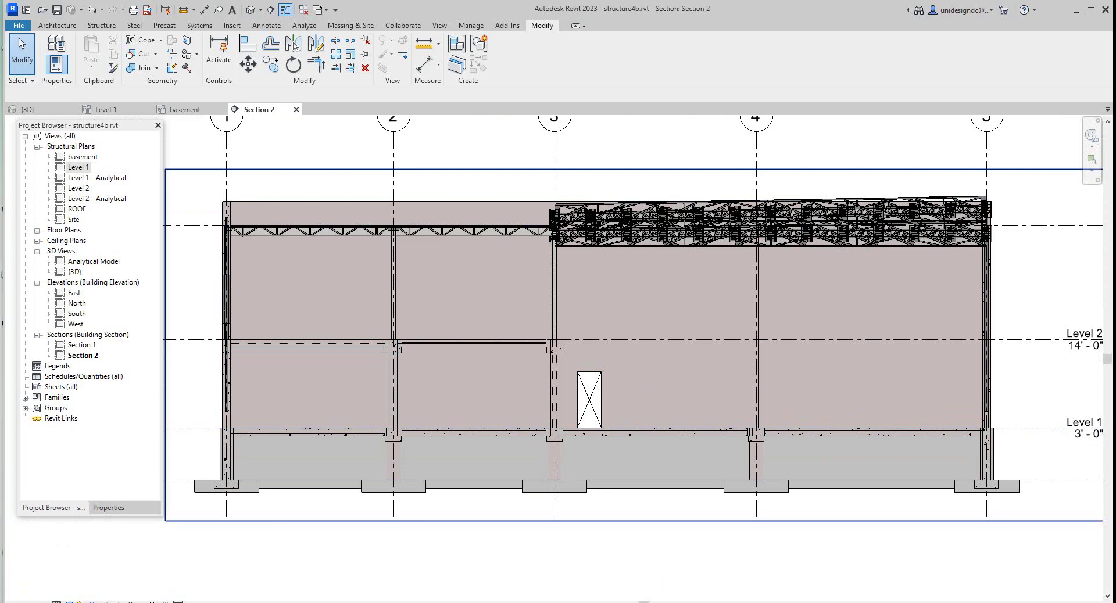
# Reopen the Level 1 plan and set its visual style to Hidden Line.
pyautogui.doubleClick(78, 167)
pyautogui.scroll(-5, 373, 375)
pyautogui.moveTo(373, 375); pyautogui.dragTo(365, 425, button='middle')
pyautogui.scroll(5, 395, 524)
pyautogui.scroll(-1, 398, 535)
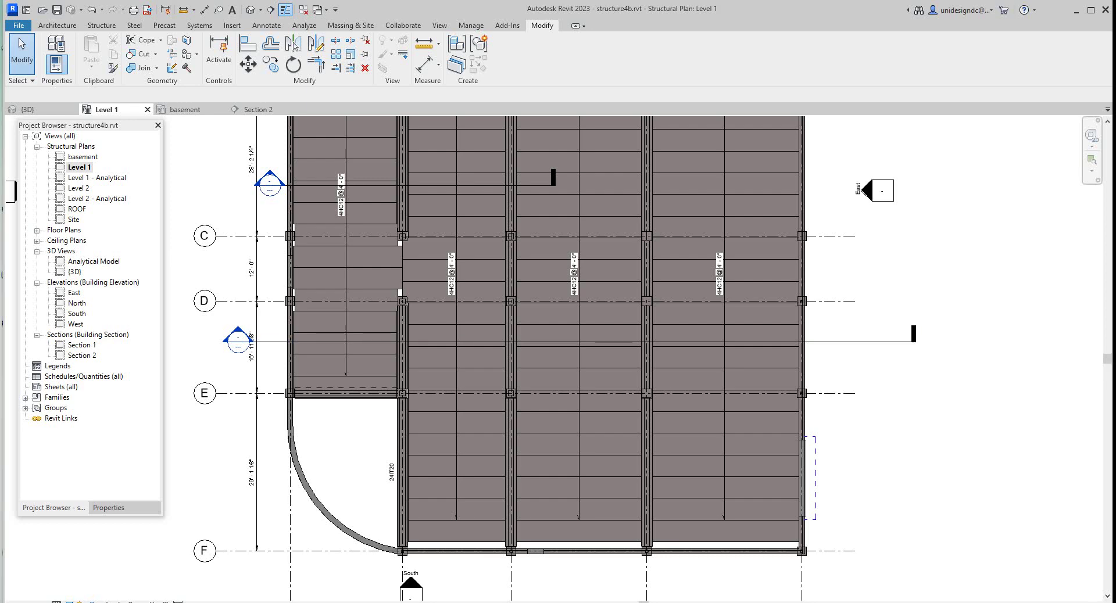
pyautogui.click(70, 601)
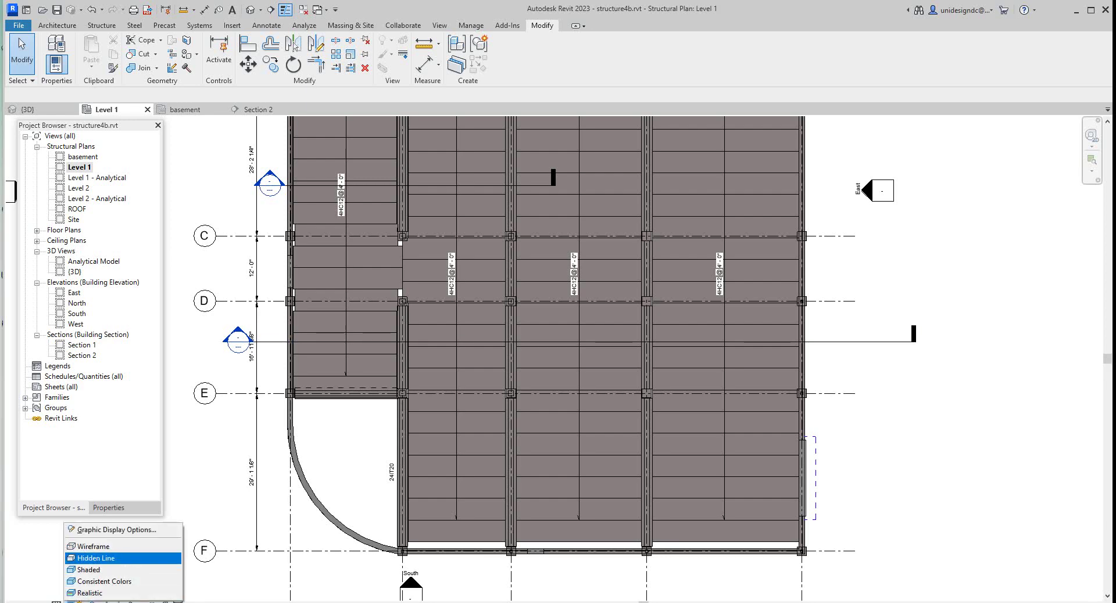
pyautogui.click(96, 558)
pyautogui.click(635, 364)
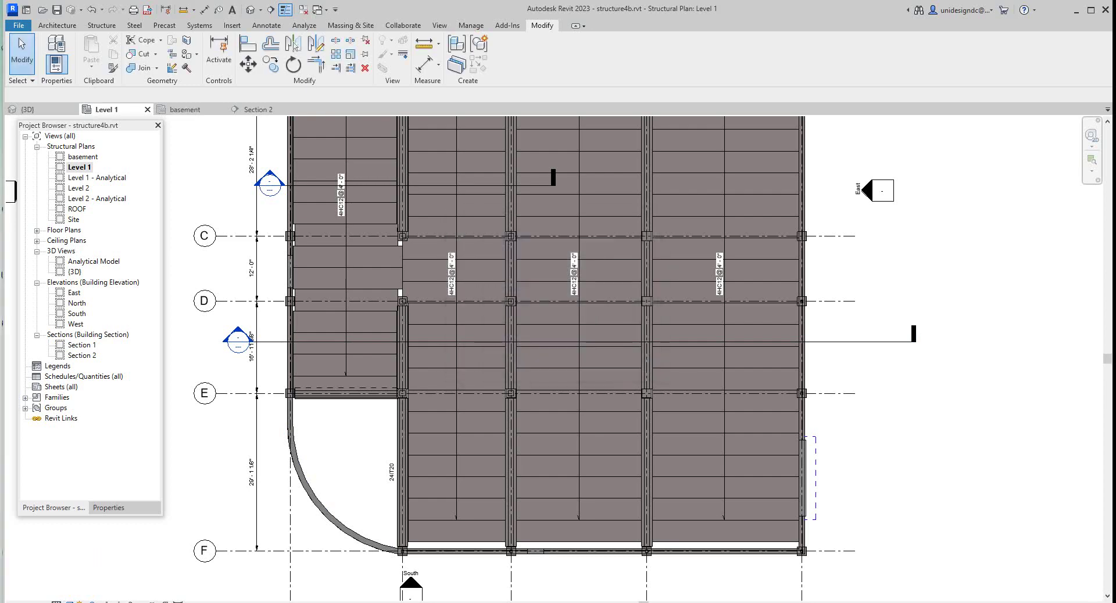
# Examine the exterior walls in the Level 1 plan from grid A down to grid F.
pyautogui.scroll(-3, 635, 370)
pyautogui.moveTo(635, 369); pyautogui.dragTo(618, 467, button='middle')
pyautogui.scroll(5, 504, 310)
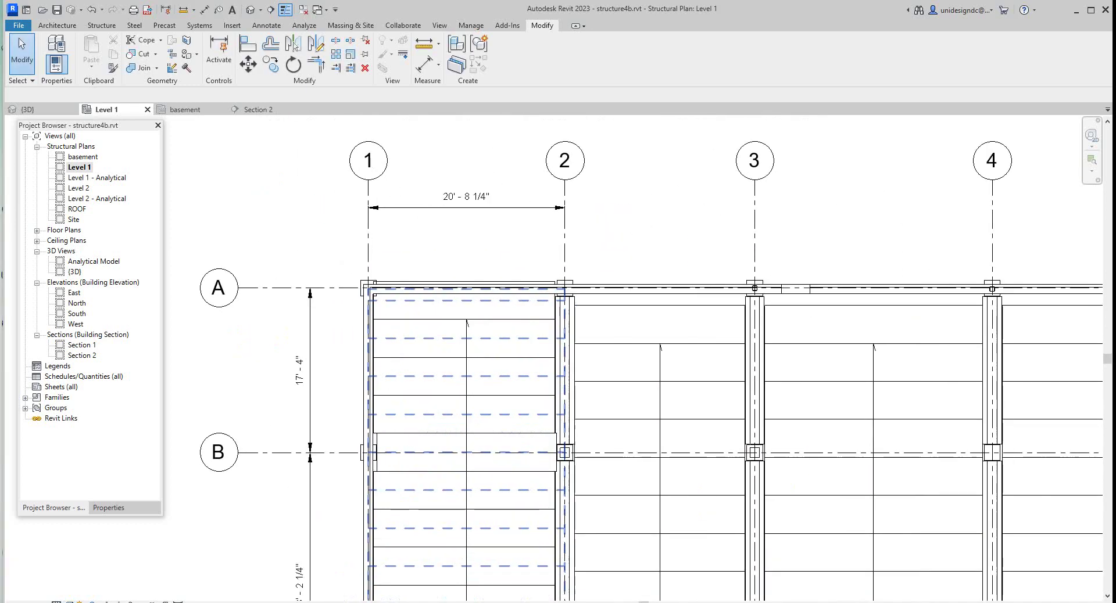
pyautogui.scroll(-3, 477, 313)
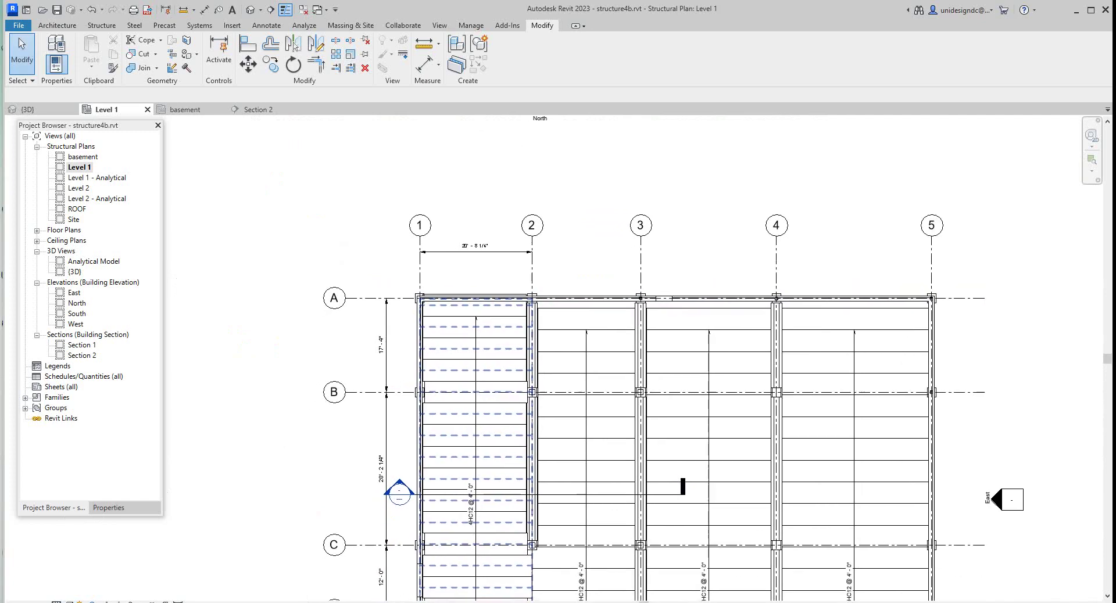
pyautogui.scroll(-3, 640, 360)
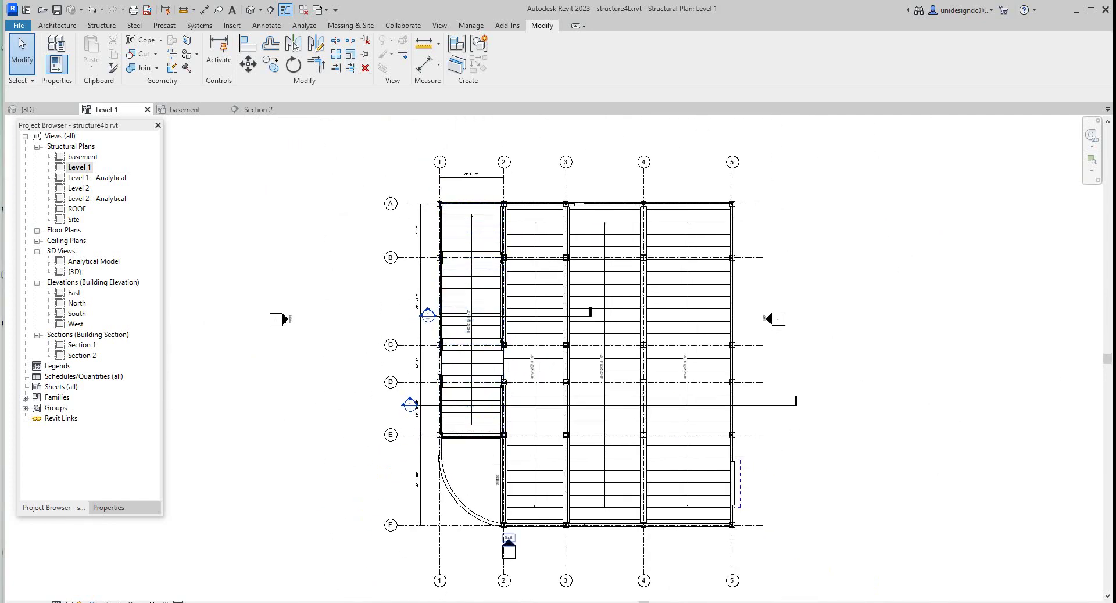
pyautogui.scroll(4, 526, 534)
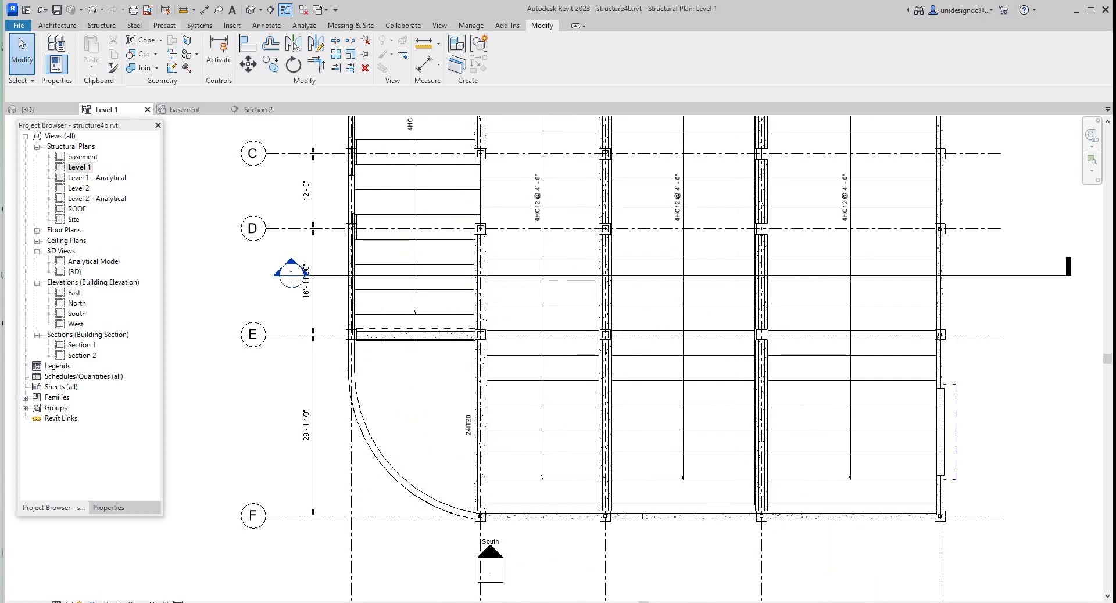
# Return to the 3D view, examine the open end of the front precast wall and select the structural column there.
pyautogui.click(250, 10)
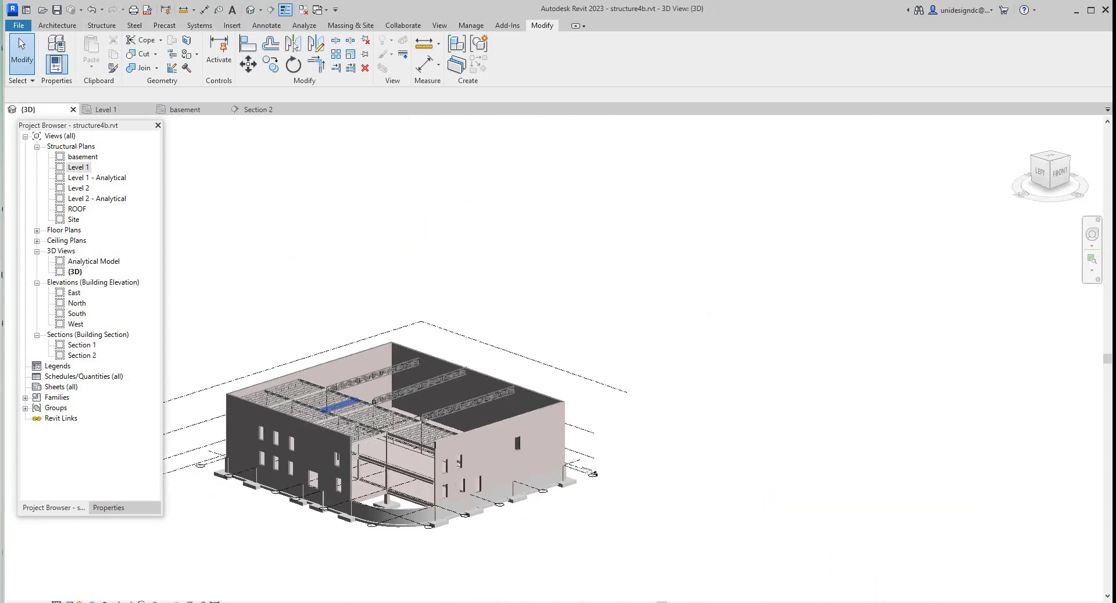
pyautogui.scroll(6, 465, 495)
pyautogui.scroll(-3, 553, 361)
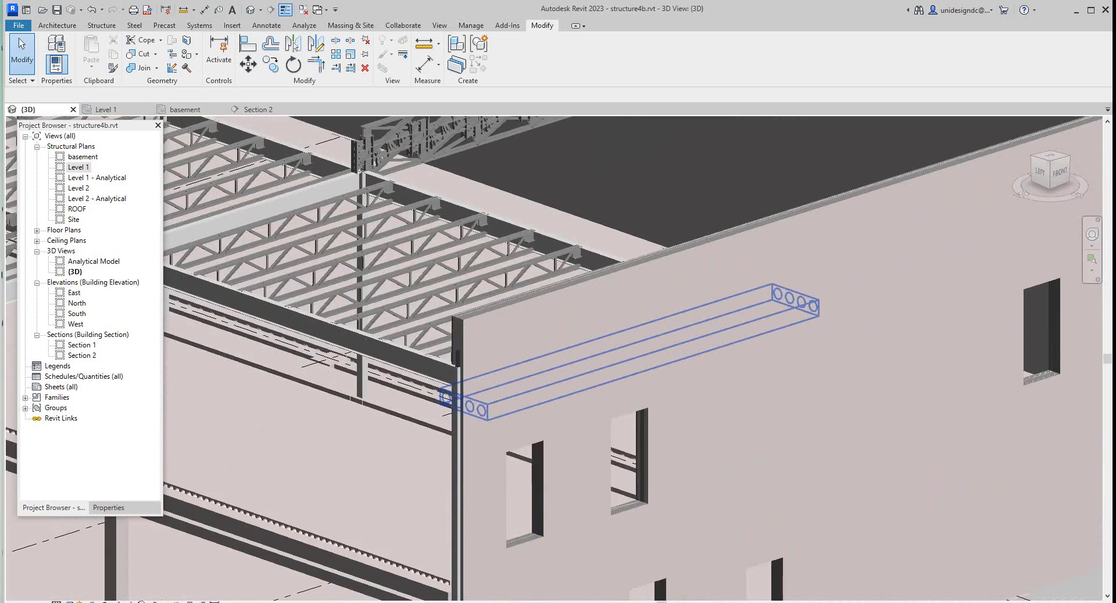
pyautogui.scroll(4, 553, 361)
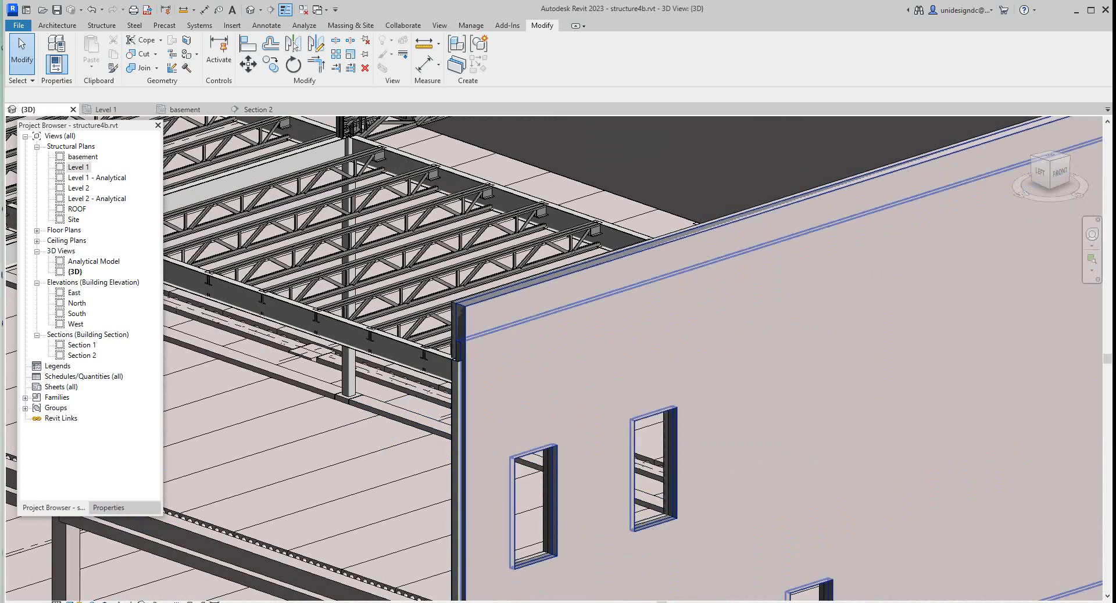
pyautogui.click(458, 391)
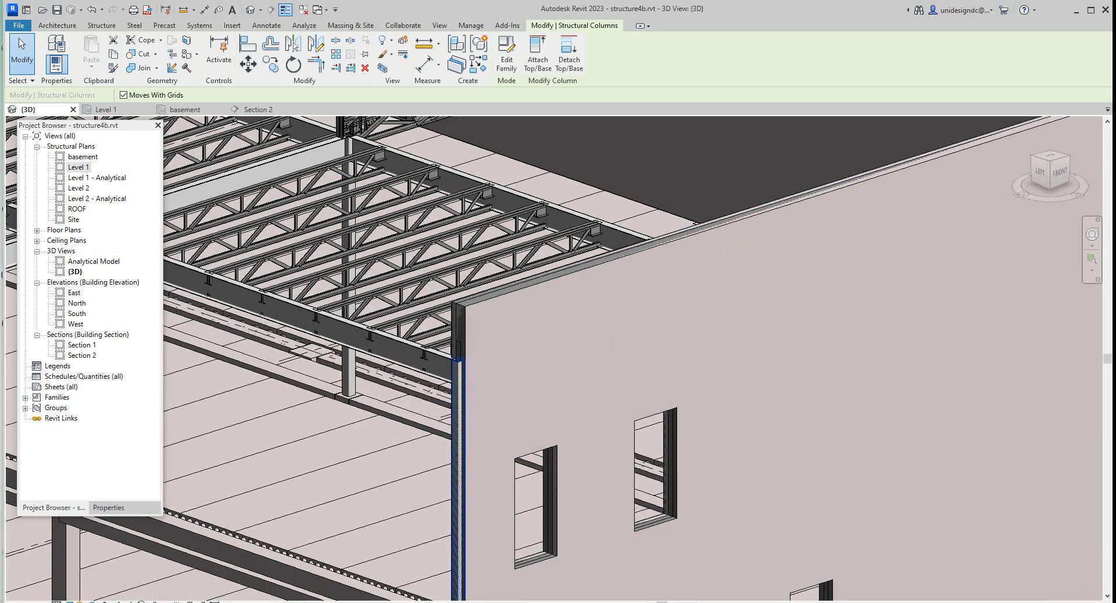
# Turn off the Properties palette with the steel column at the front wall's open end selected.
pyautogui.scroll(-3, 458, 391)
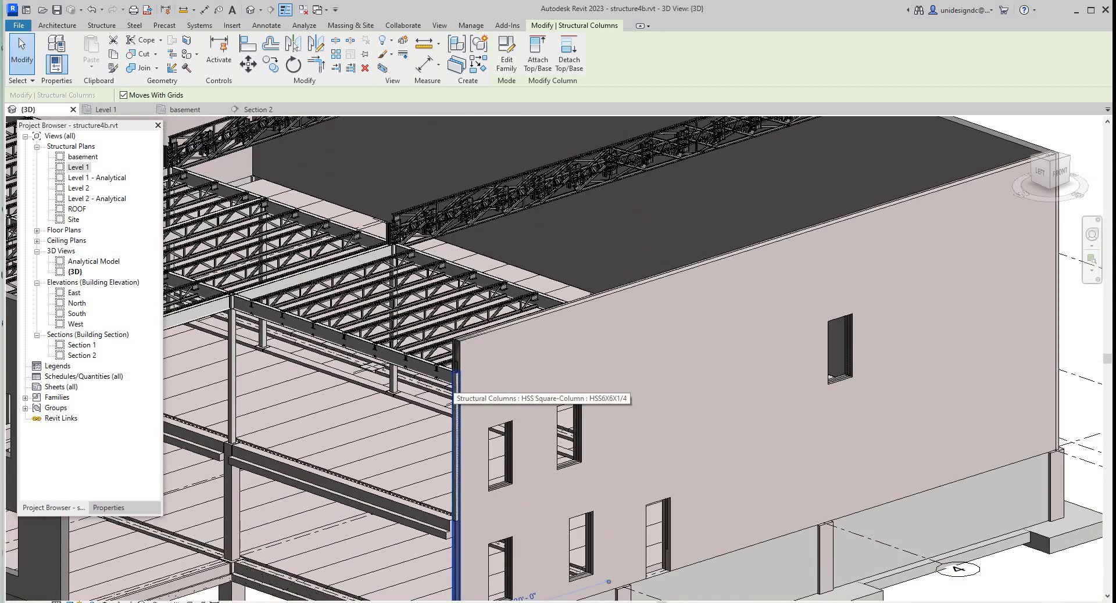
pyautogui.rightClick(456, 391)
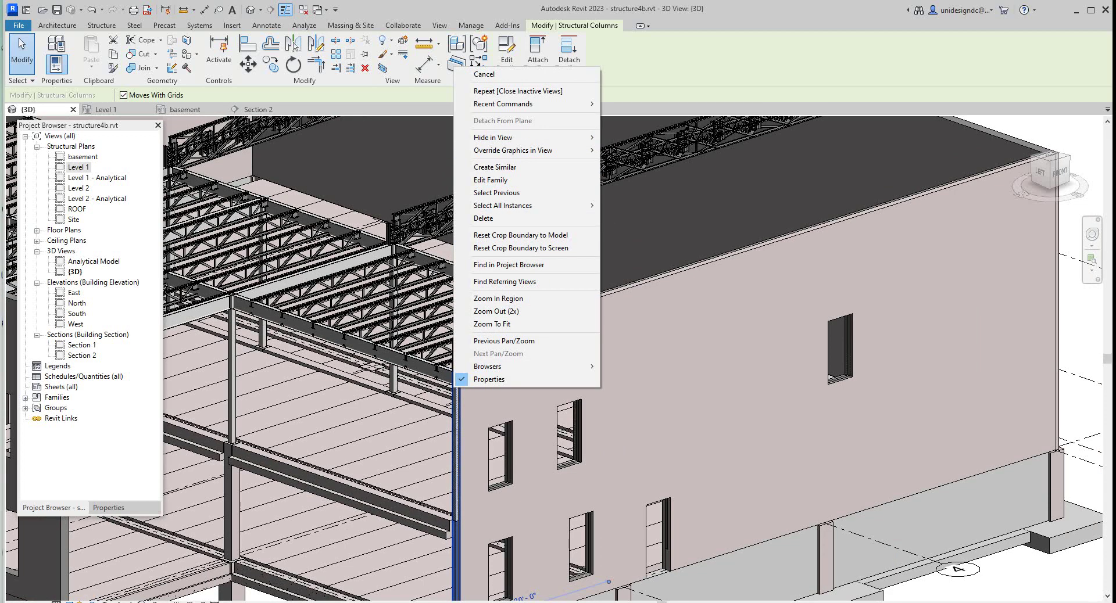
pyautogui.click(489, 379)
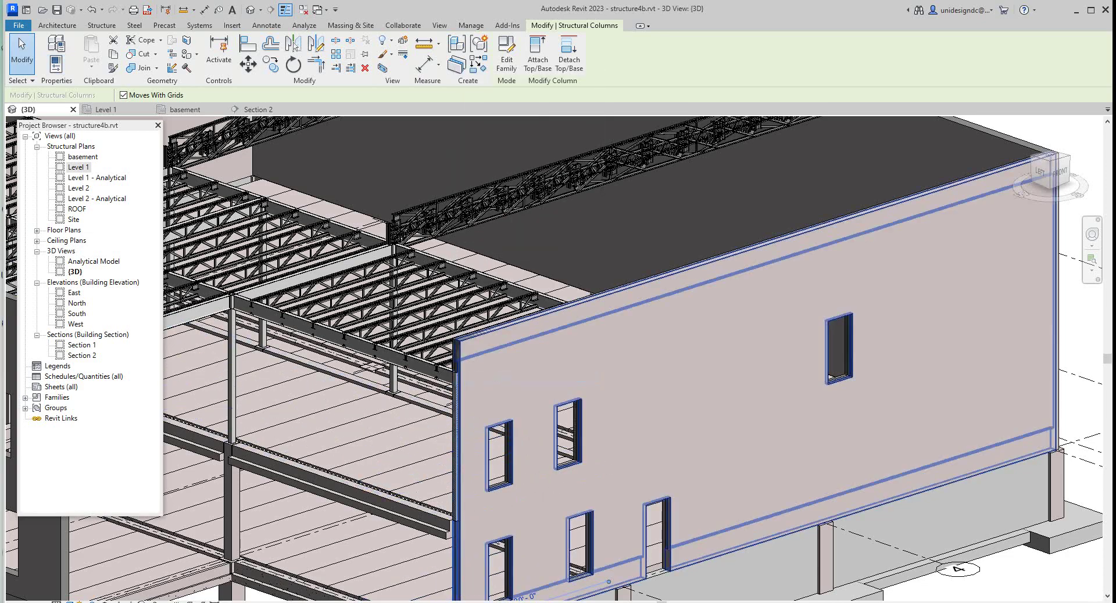
pyautogui.scroll(-1, 650, 354)
pyautogui.click(1064, 308)
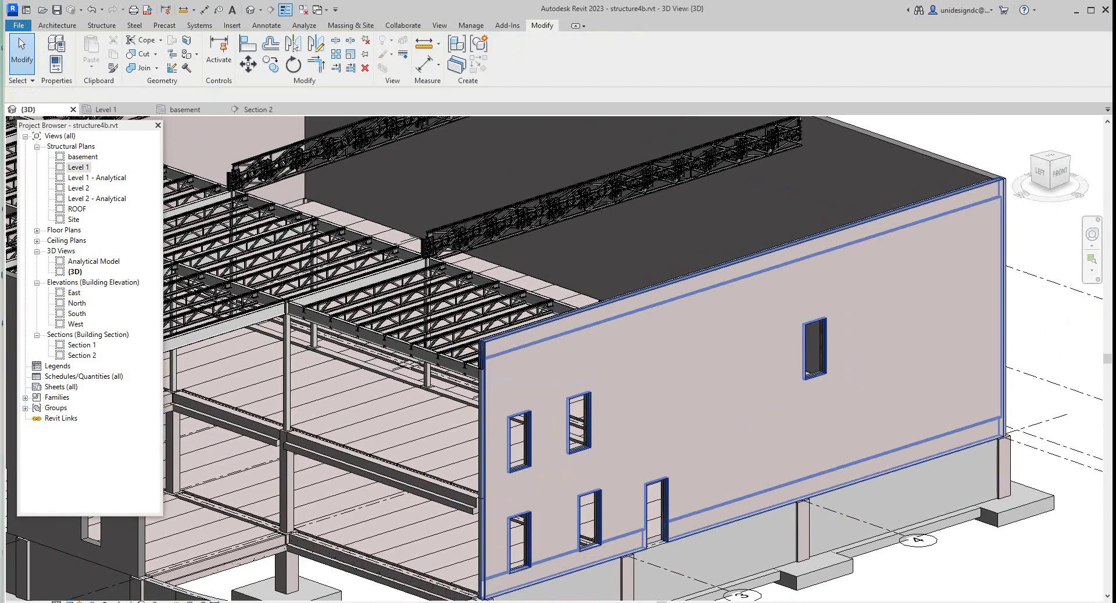
pyautogui.scroll(3, 485, 372)
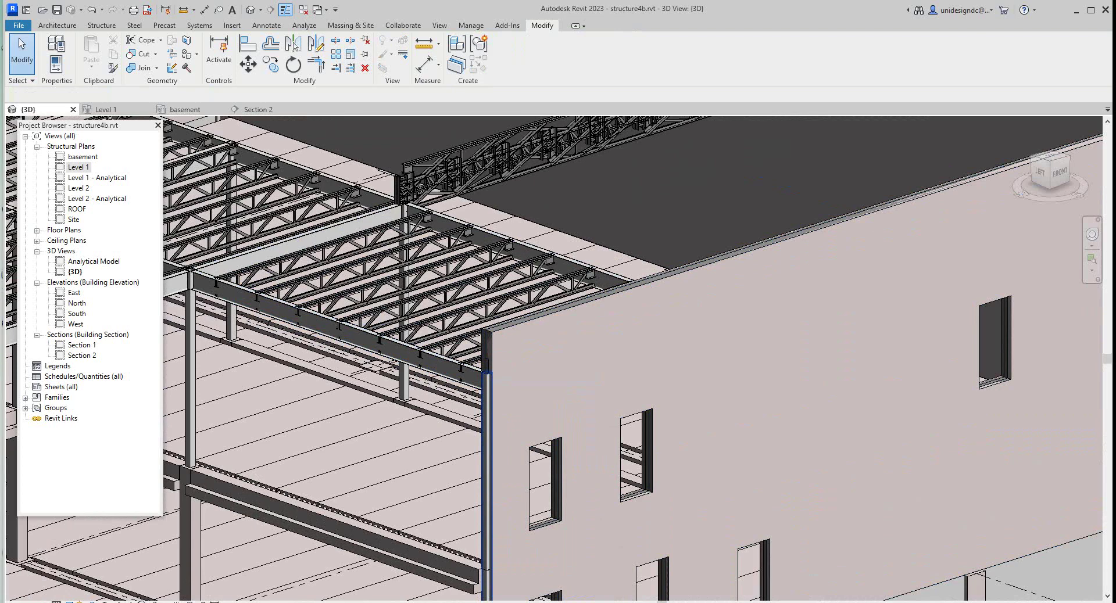
# Temporarily isolate the Structural Columns category in the 3D view, based on the column at the front wall's open end.
pyautogui.click(486, 378)
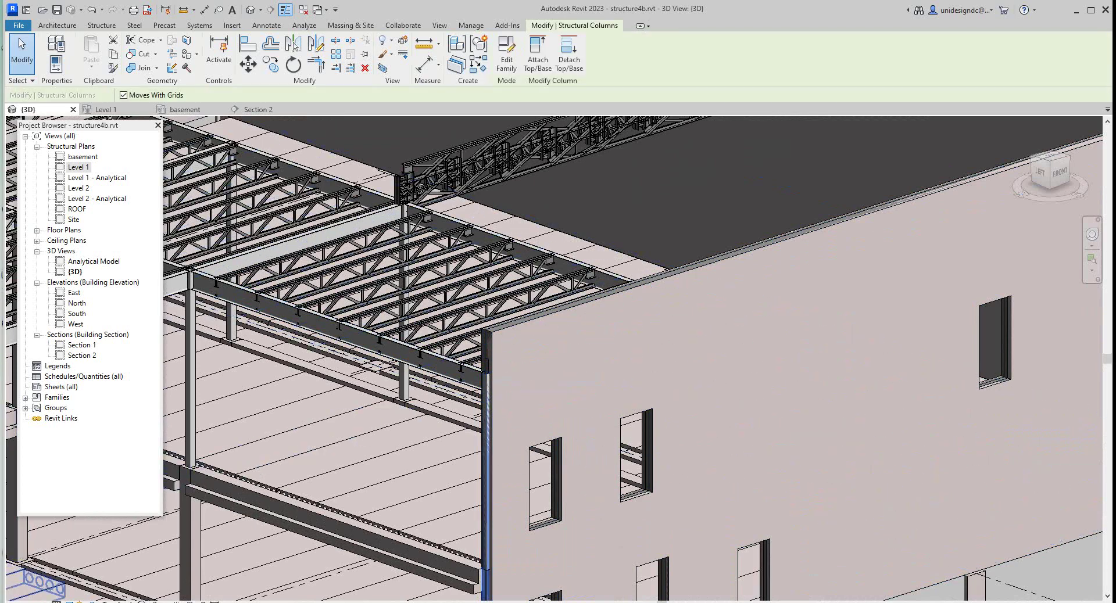
pyautogui.click(153, 602)
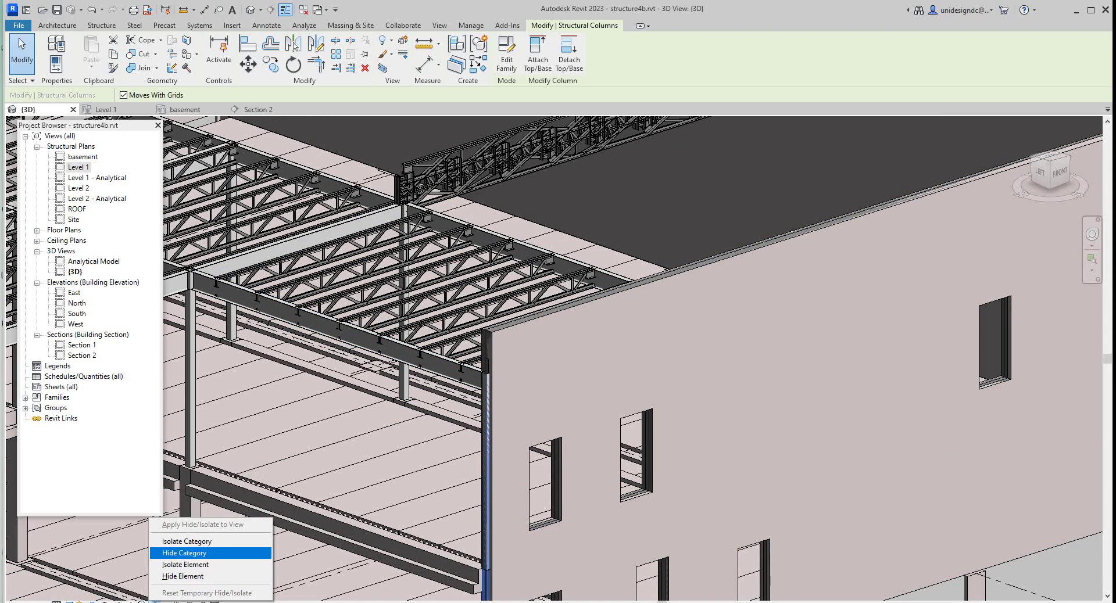
pyautogui.click(186, 541)
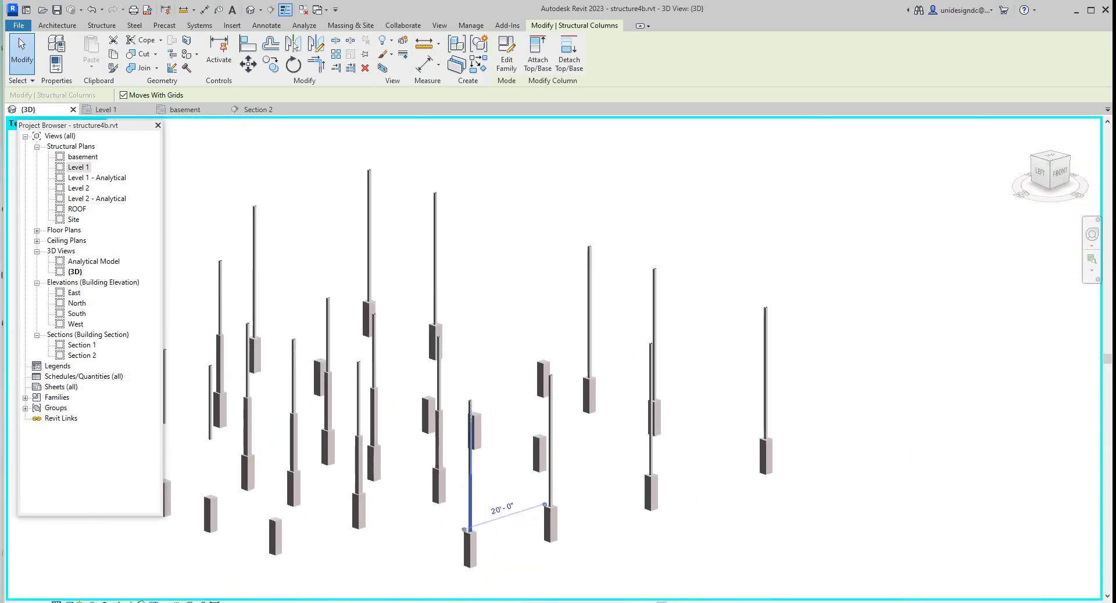
# Delete the full-height HSS6X6X1/4 column at the front corner of the isolated column layout.
pyautogui.press('Escape')
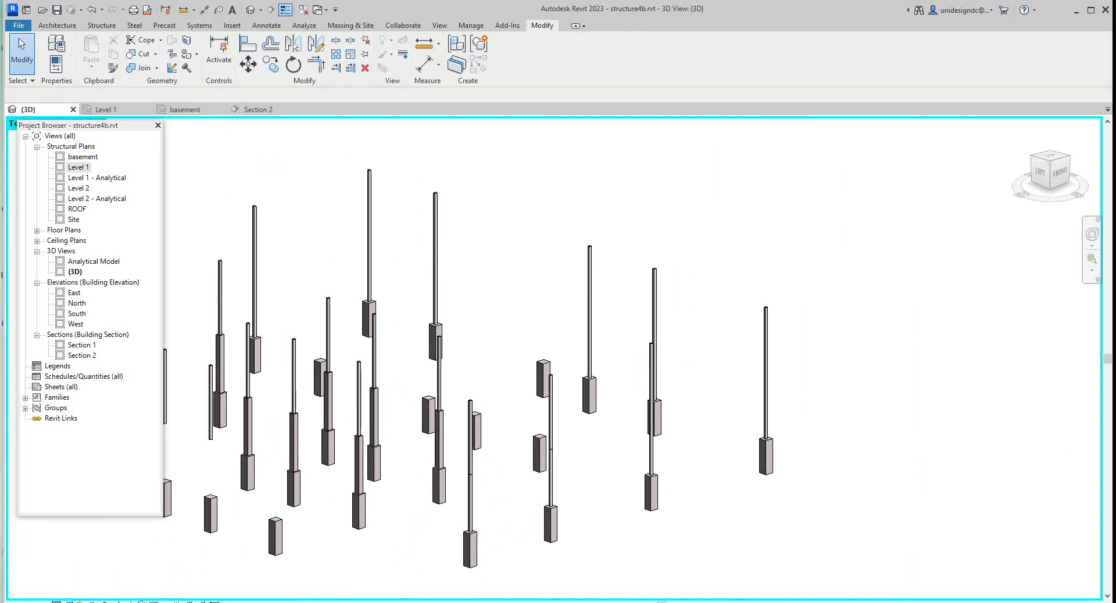
pyautogui.click(470, 522)
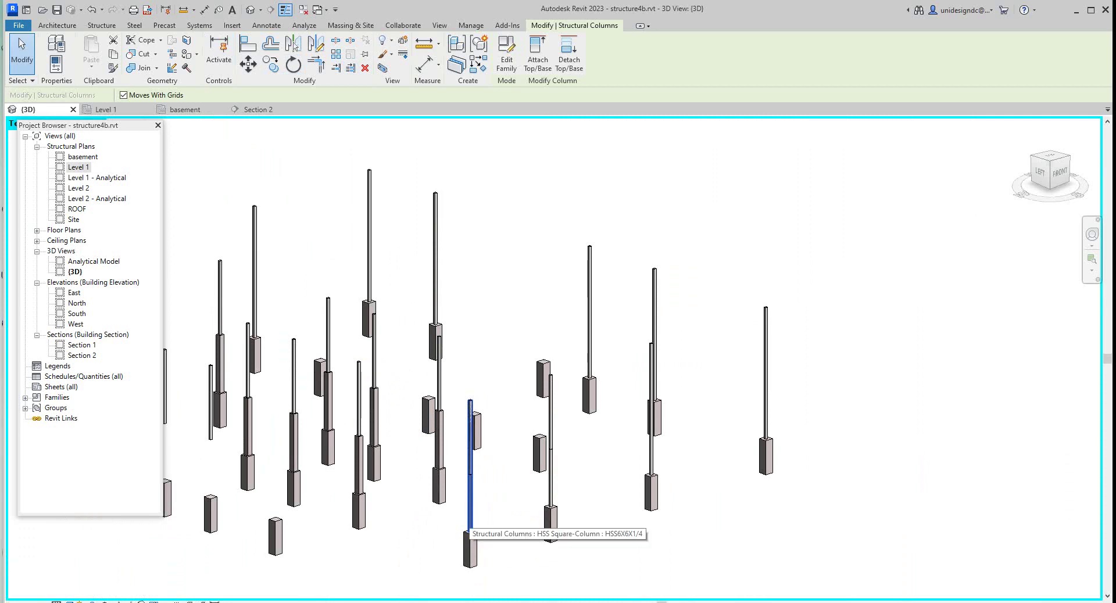
pyautogui.press('Escape')
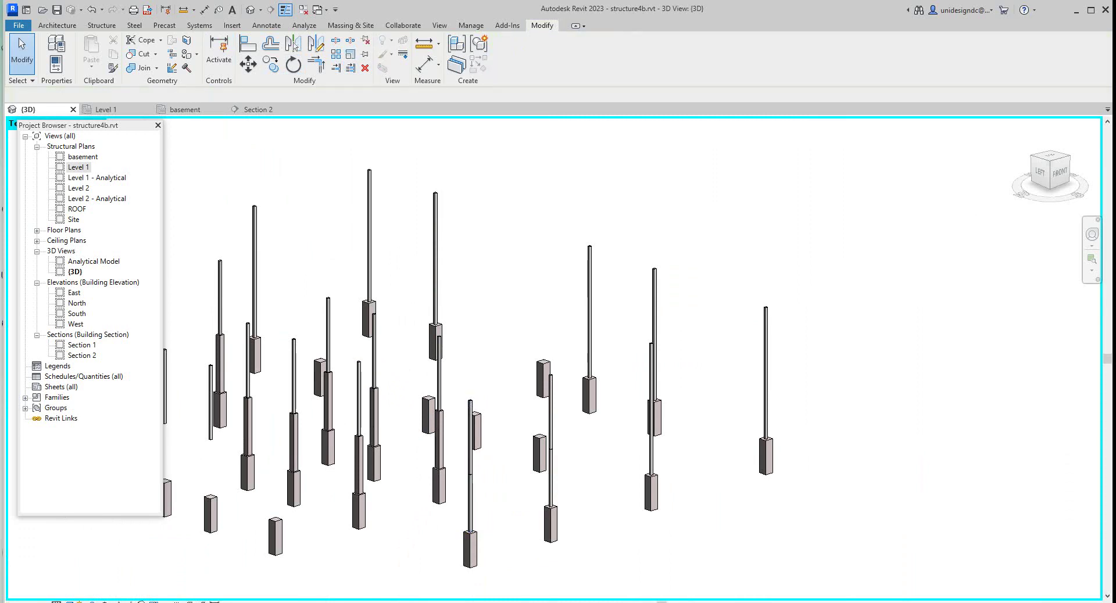
pyautogui.click(471, 465)
pyautogui.rightClick(511, 194)
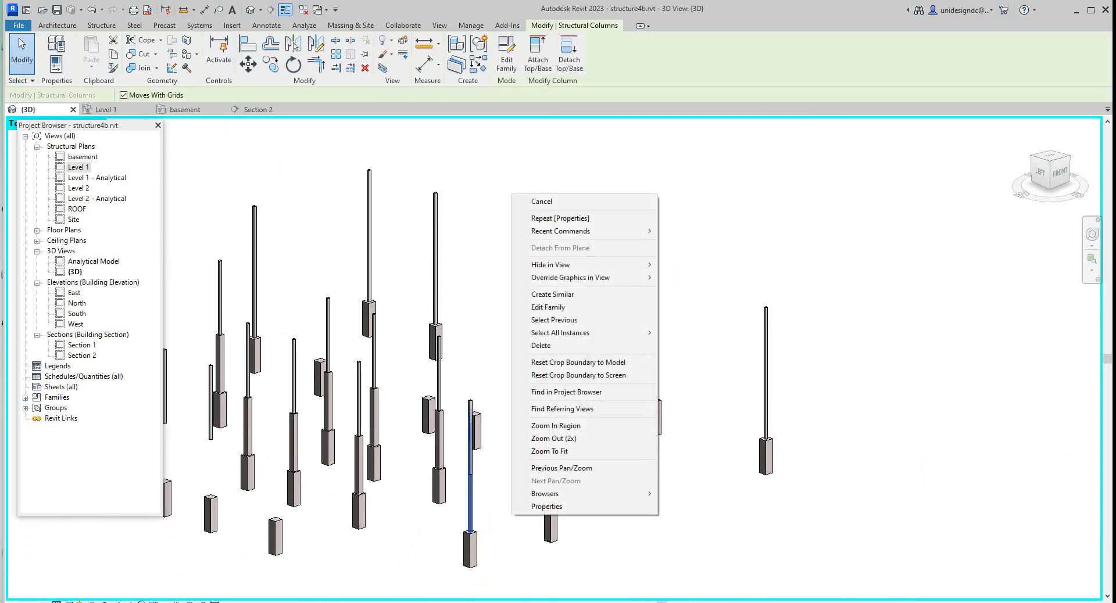
pyautogui.click(540, 345)
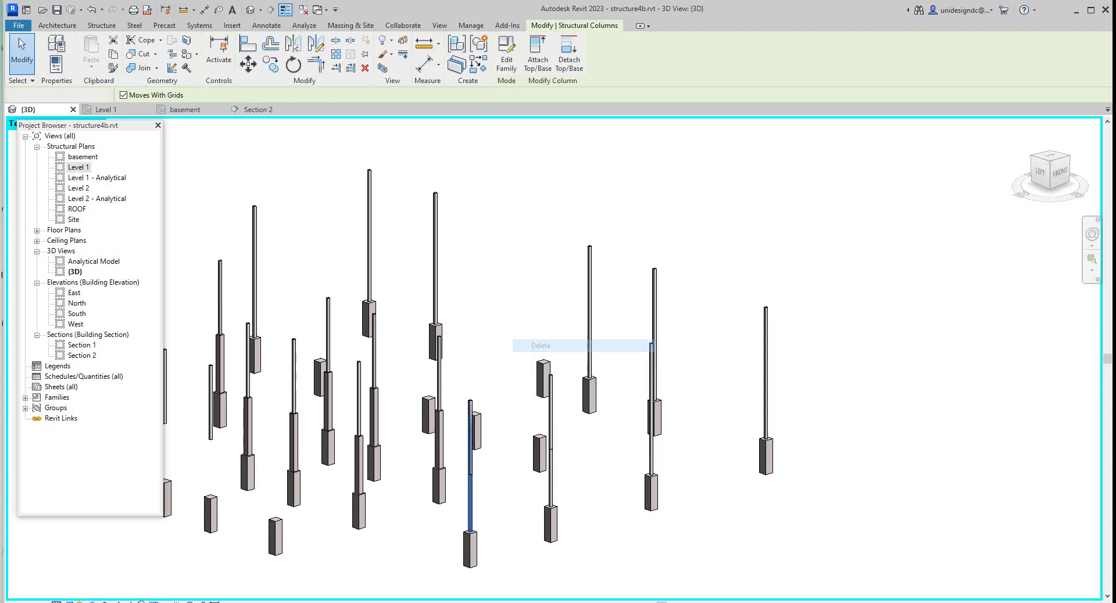
# Delete the next two full-height steel columns along the front wall line, leaving their concrete piers in place.
pyautogui.click(551, 465)
pyautogui.rightClick(550, 492)
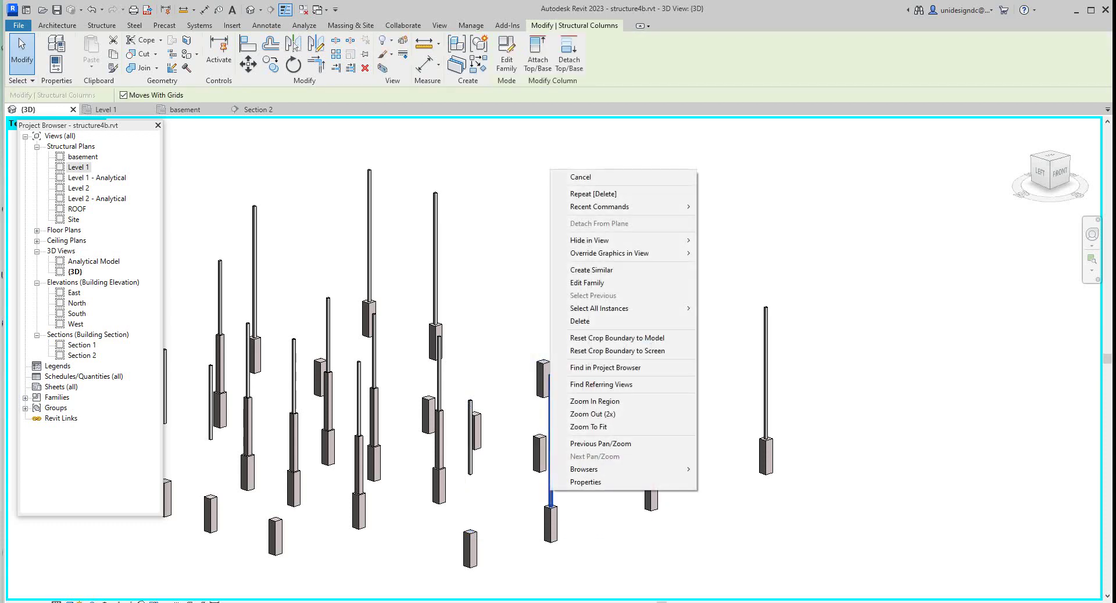
pyautogui.press('Escape')
pyautogui.press('Escape')
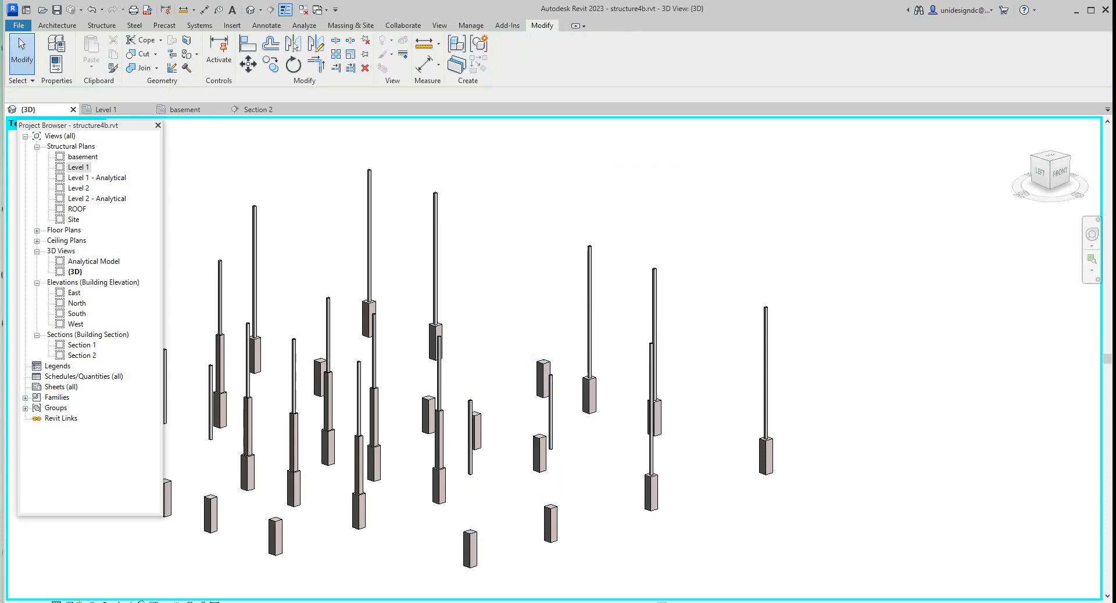
pyautogui.click(651, 453)
pyautogui.rightClick(652, 465)
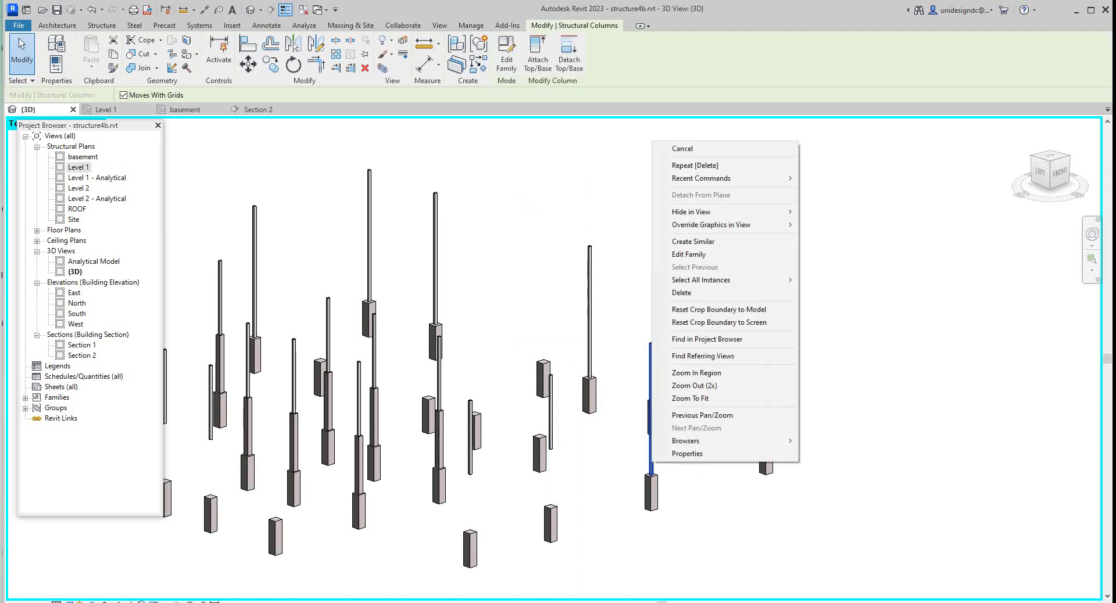
pyautogui.click(682, 292)
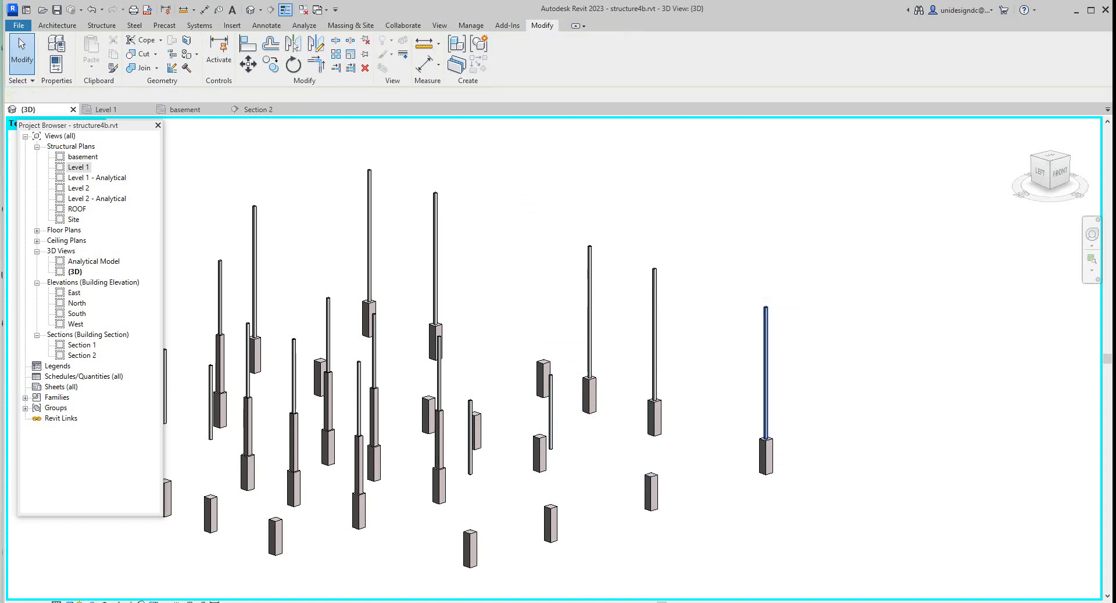
pyautogui.click(765, 372)
pyautogui.rightClick(732, 383)
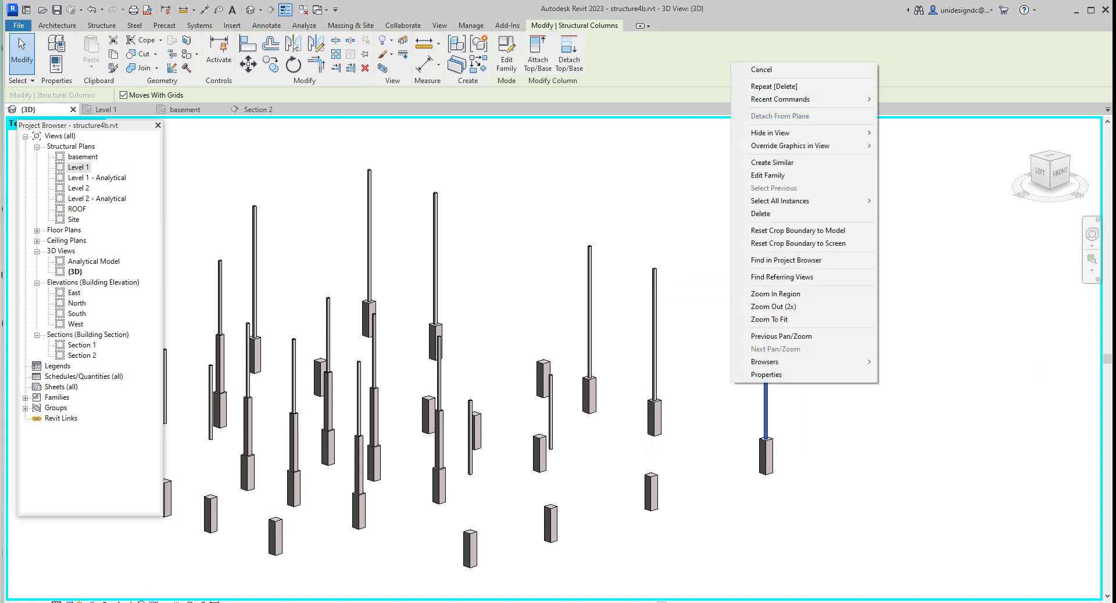
pyautogui.click(762, 69)
# Delete the two tall steel columns along the side wall line closest to the far front corner column.
pyautogui.moveTo(360, 156); pyautogui.dragTo(669, 268)
pyautogui.moveTo(752, 236); pyautogui.dragTo(463, 262)
pyautogui.rightClick(487, 252)
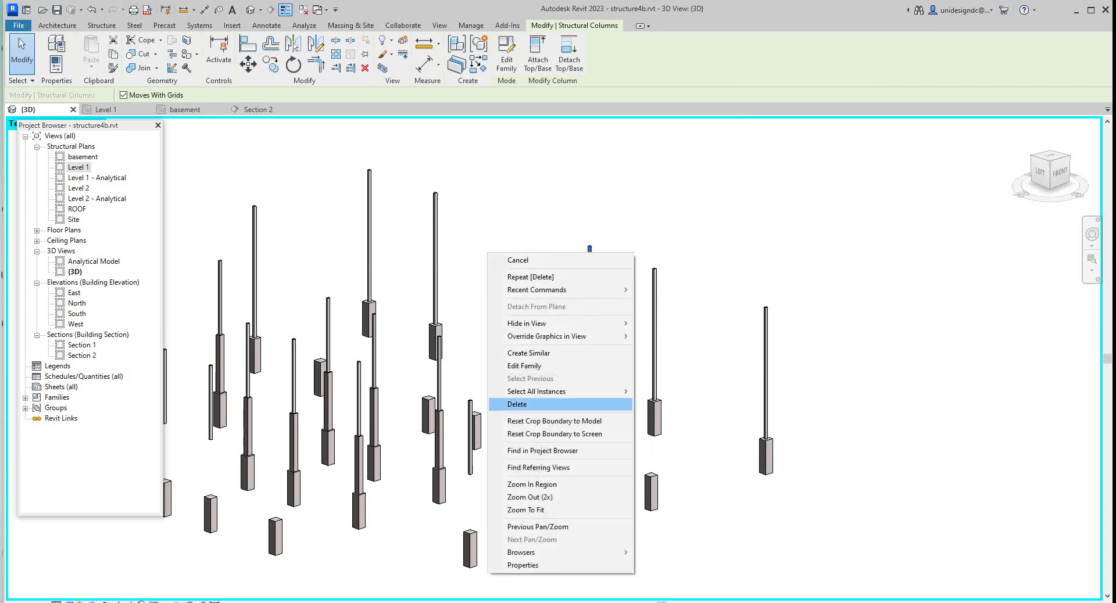
pyautogui.click(518, 404)
pyautogui.moveTo(573, 299); pyautogui.dragTo(572, 300)
pyautogui.rightClick(573, 300)
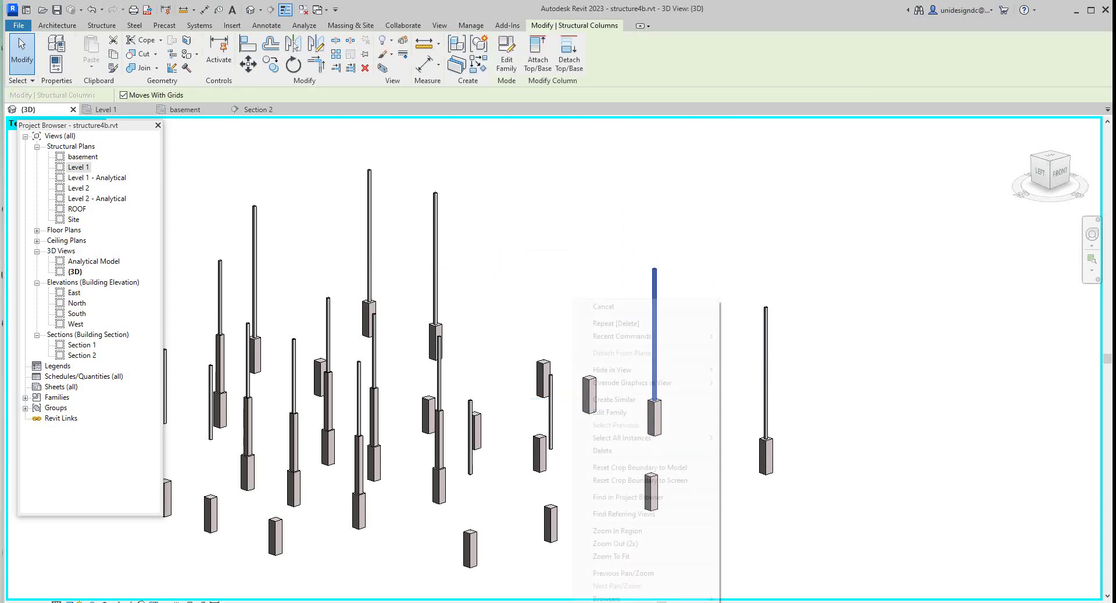
pyautogui.click(603, 451)
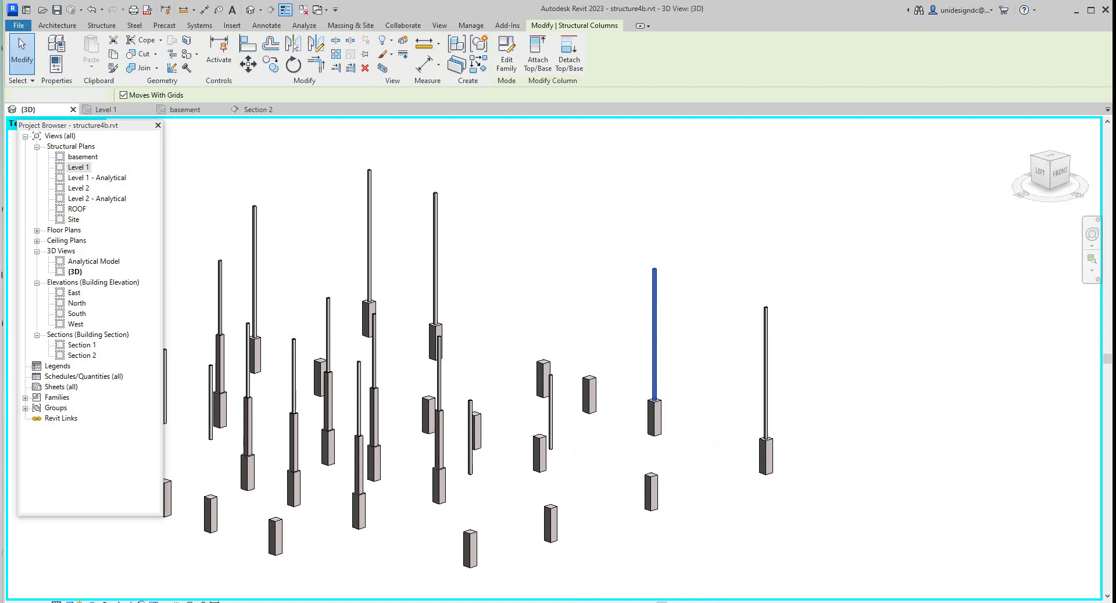
pyautogui.press('Delete')
# Delete the tall steel column at the far end of the front wall line.
pyautogui.click(766, 343)
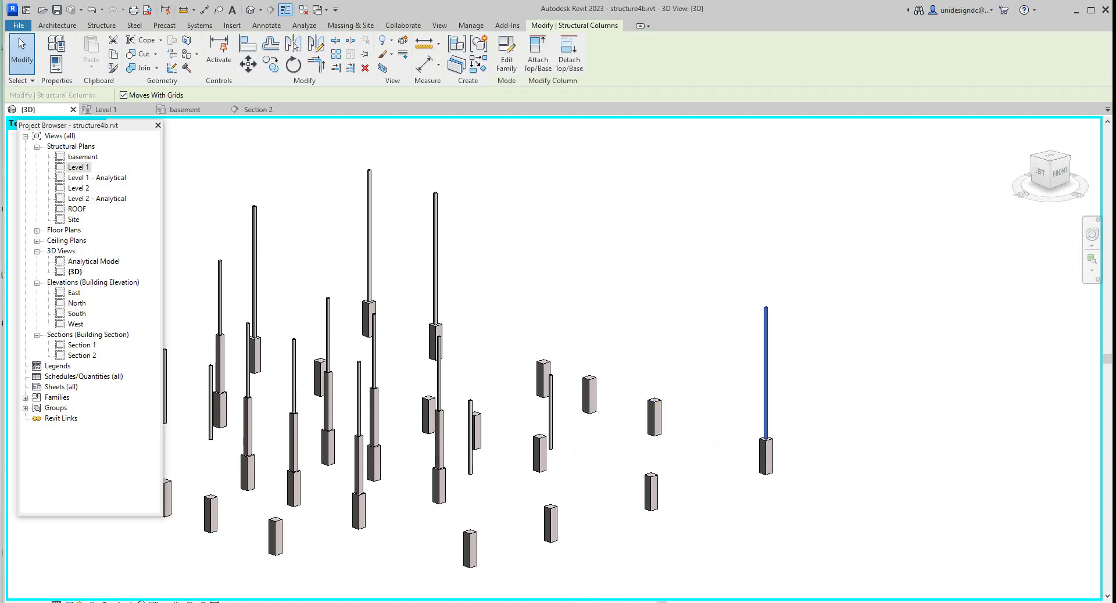
pyautogui.scroll(-1, 766, 343)
pyautogui.rightClick(772, 336)
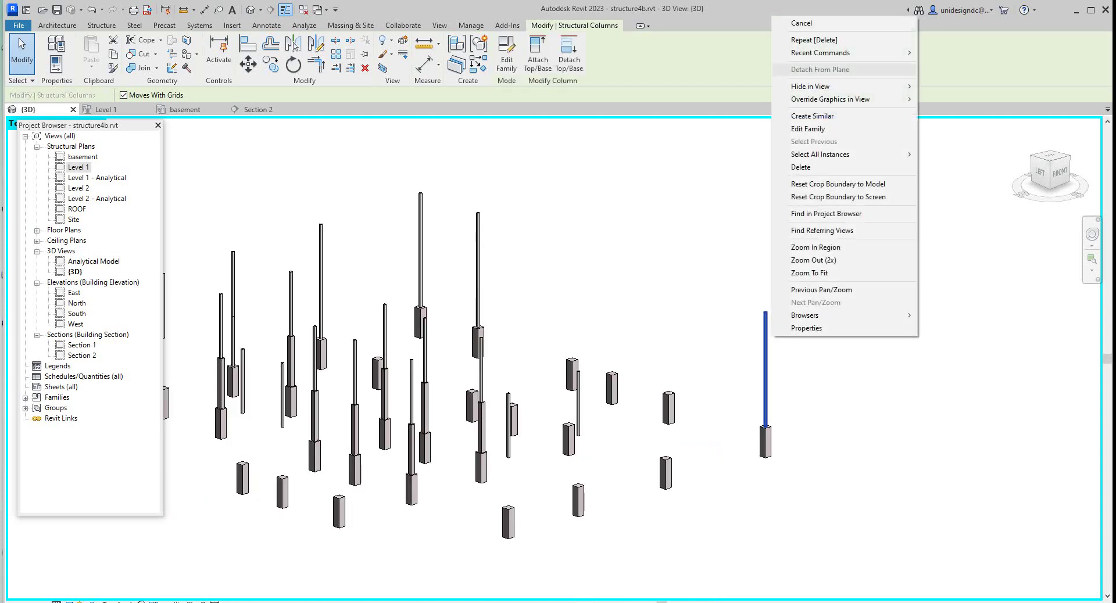
pyautogui.click(808, 167)
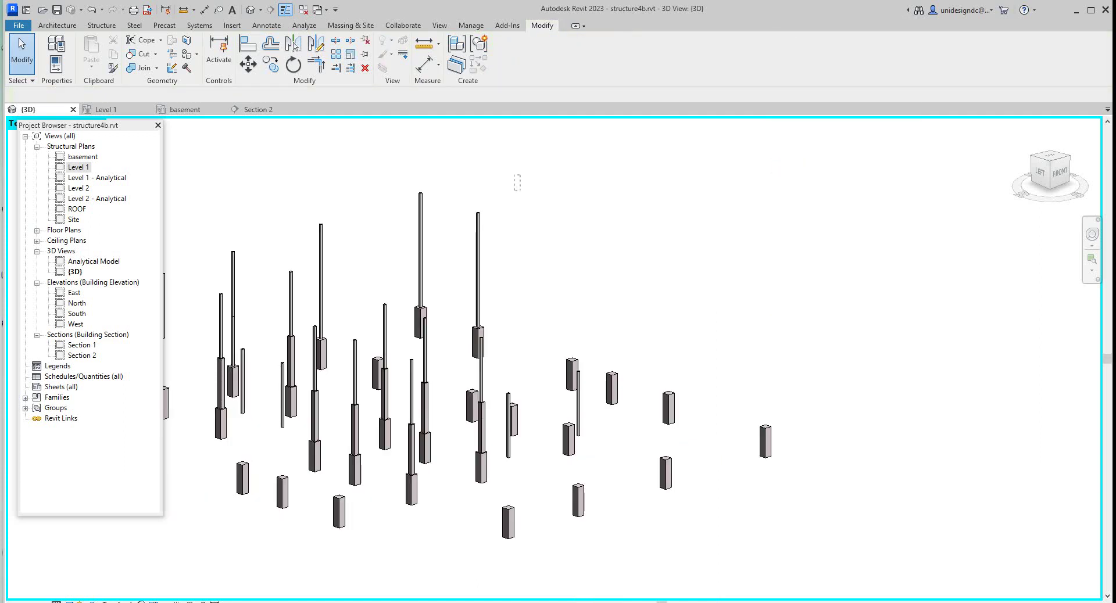
# Select the three tall steel columns around the rear corner together and delete them.
pyautogui.moveTo(514, 191); pyautogui.dragTo(320, 237)
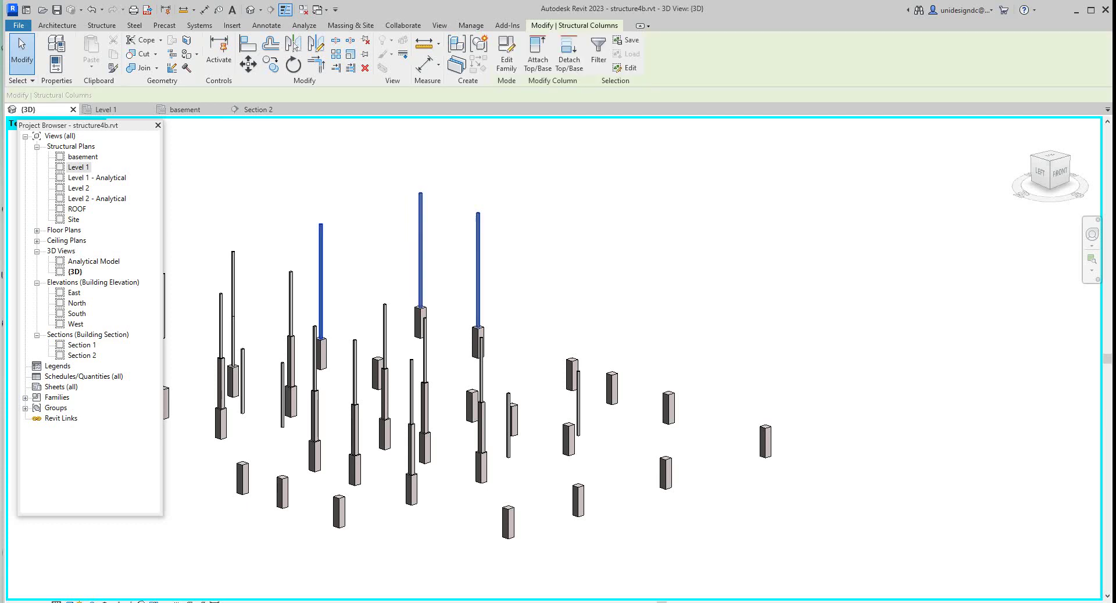
pyautogui.rightClick(347, 239)
pyautogui.click(375, 374)
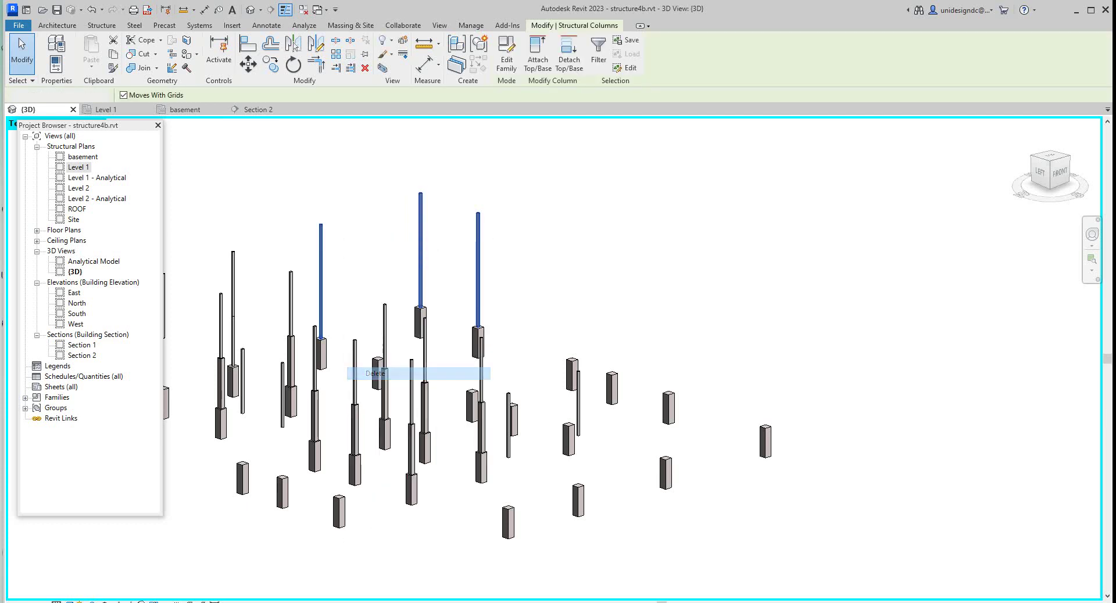
# Orbit to a higher view of the columns and delete the full-height steel column on the back wall's third pier.
pyautogui.scroll(-2, 324, 291)
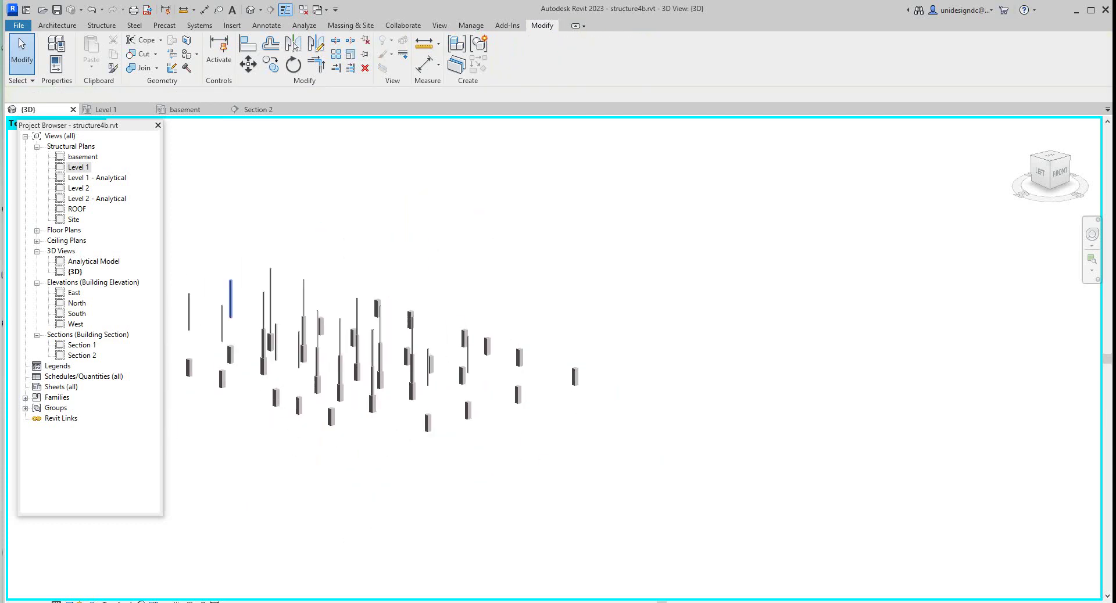
pyautogui.scroll(3, 232, 306)
pyautogui.scroll(-3, 399, 413)
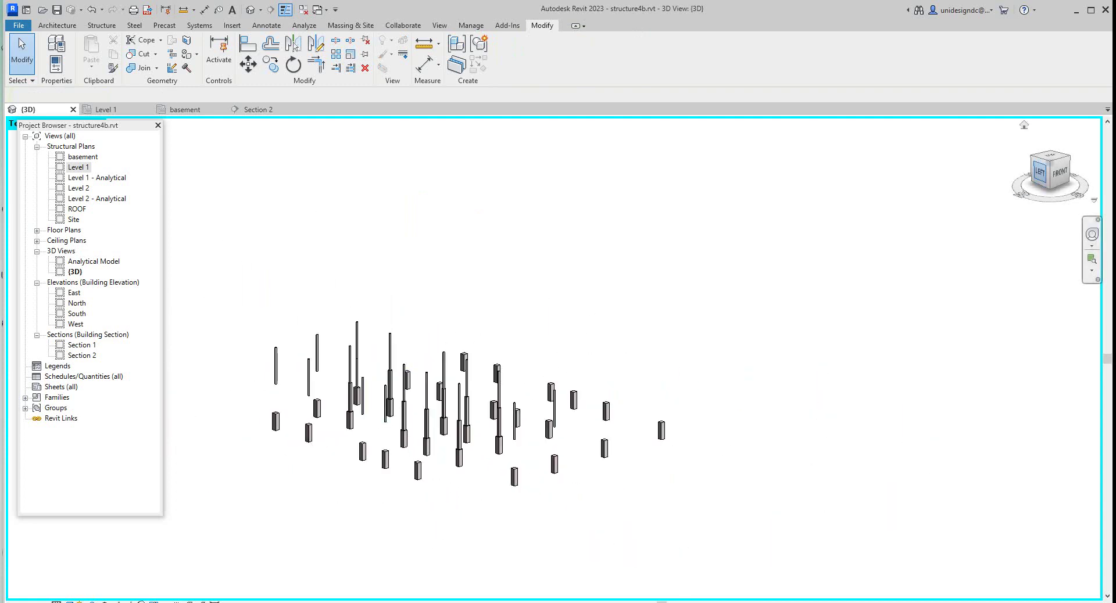
pyautogui.moveTo(1040, 174); pyautogui.dragTo(1048, 188)
pyautogui.keyDown('shift'); pyautogui.moveTo(311, 336); pyautogui.dragTo(339, 336, button='middle'); pyautogui.keyUp('shift')
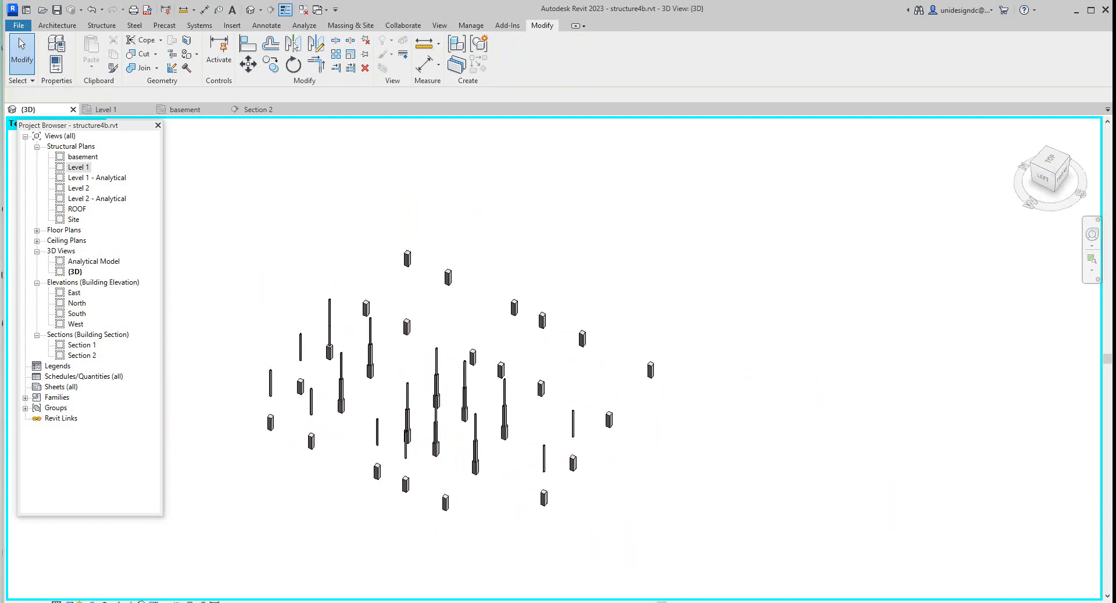
pyautogui.scroll(3, 339, 337)
pyautogui.click(320, 314)
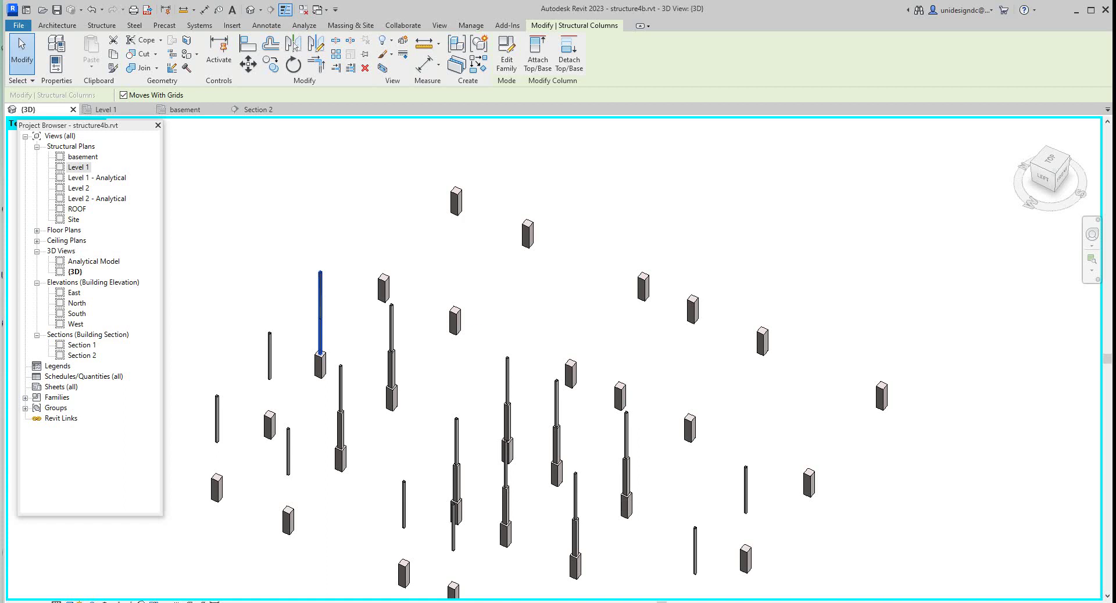
pyautogui.rightClick(321, 306)
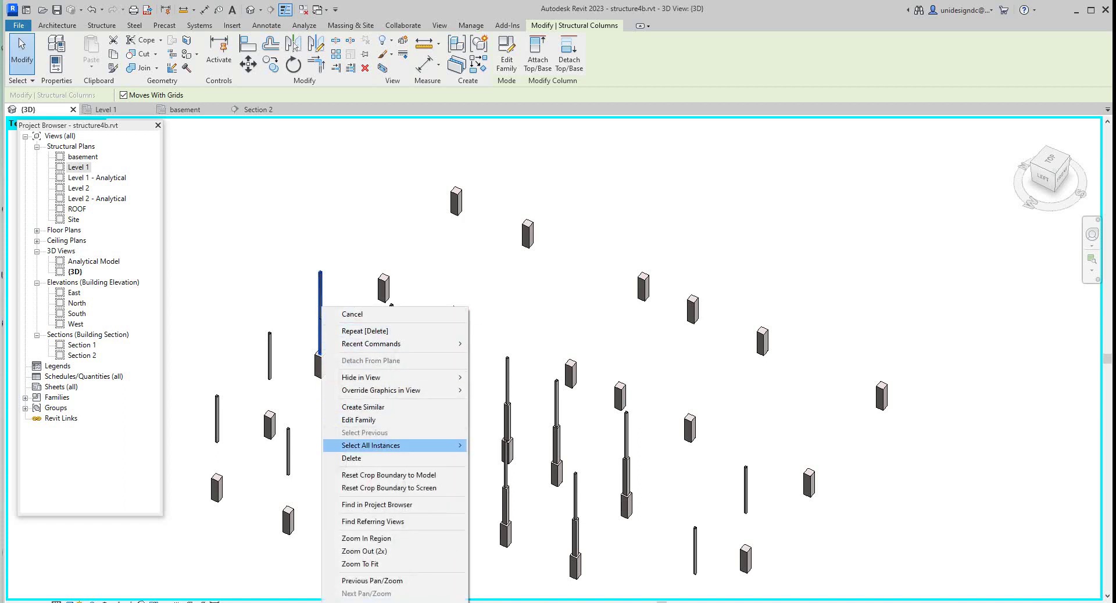
pyautogui.click(352, 459)
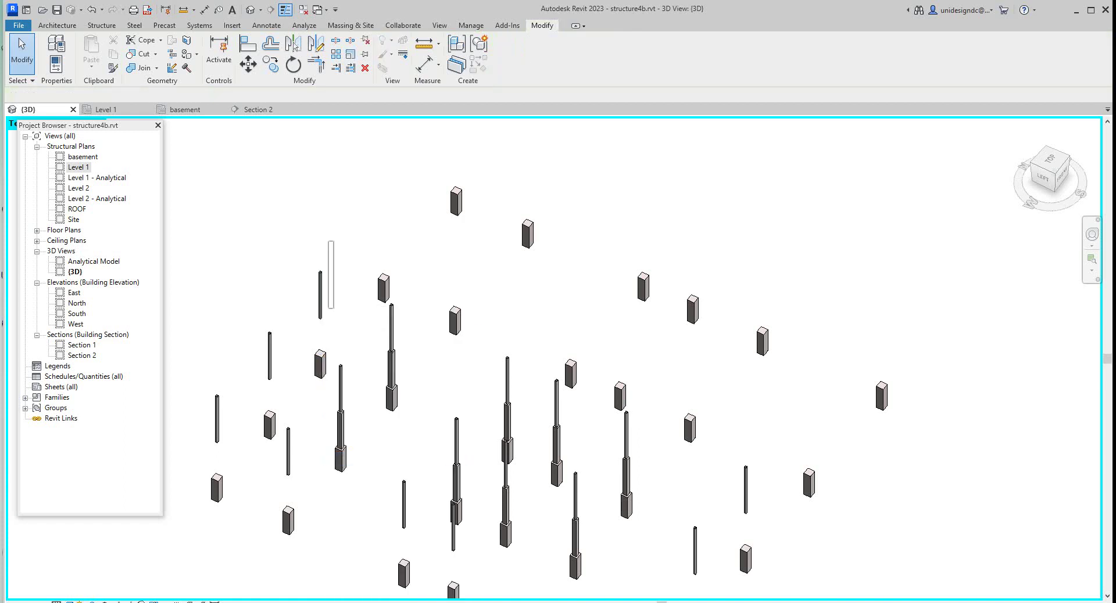
# Delete the short upper steel column above the same back wall pier.
pyautogui.click(320, 294)
pyautogui.rightClick(320, 295)
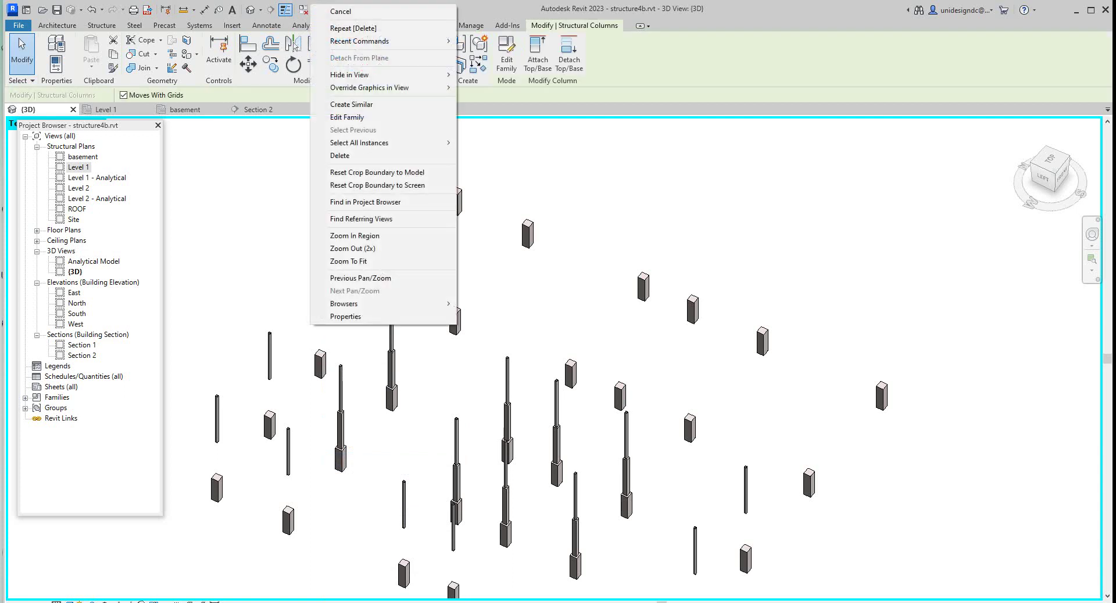
pyautogui.click(339, 156)
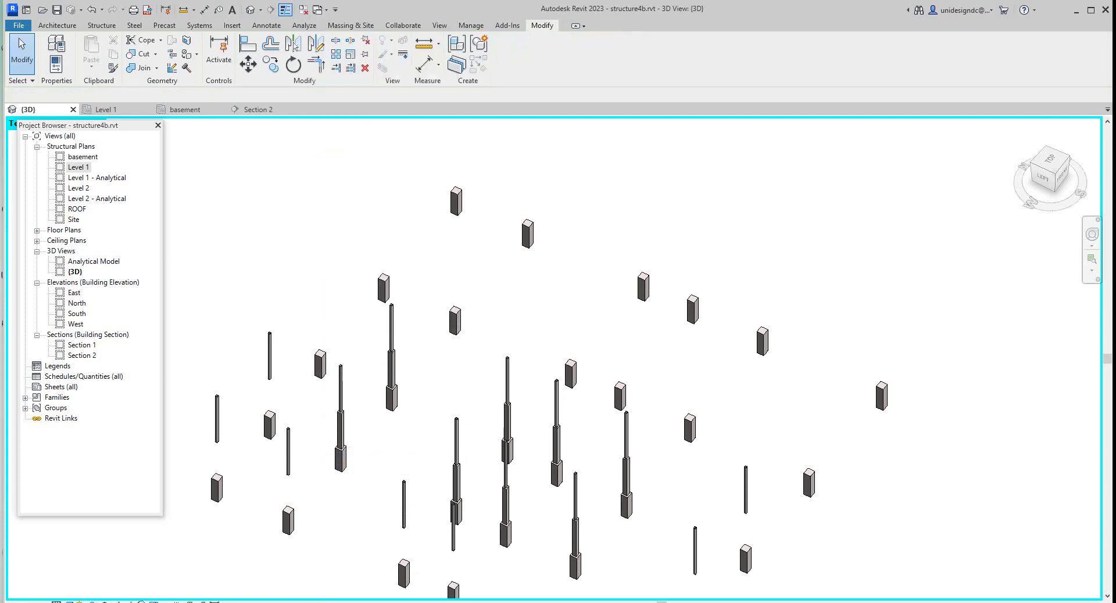
pyautogui.scroll(-2, 410, 279)
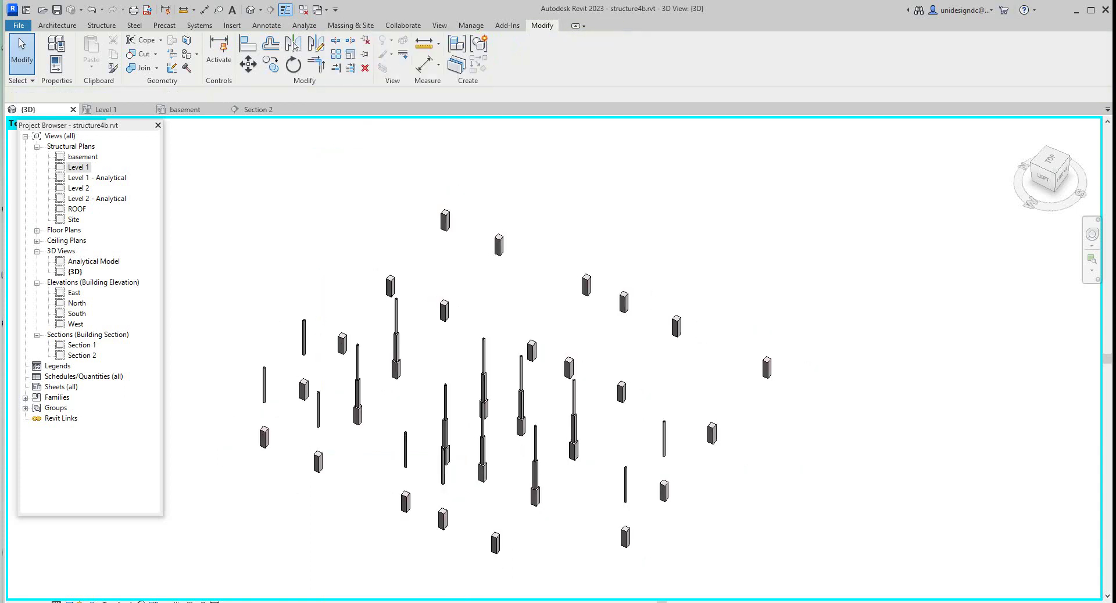
# Try to clear the temporary column isolation so the 3D view shows the whole building.
pyautogui.click(155, 601)
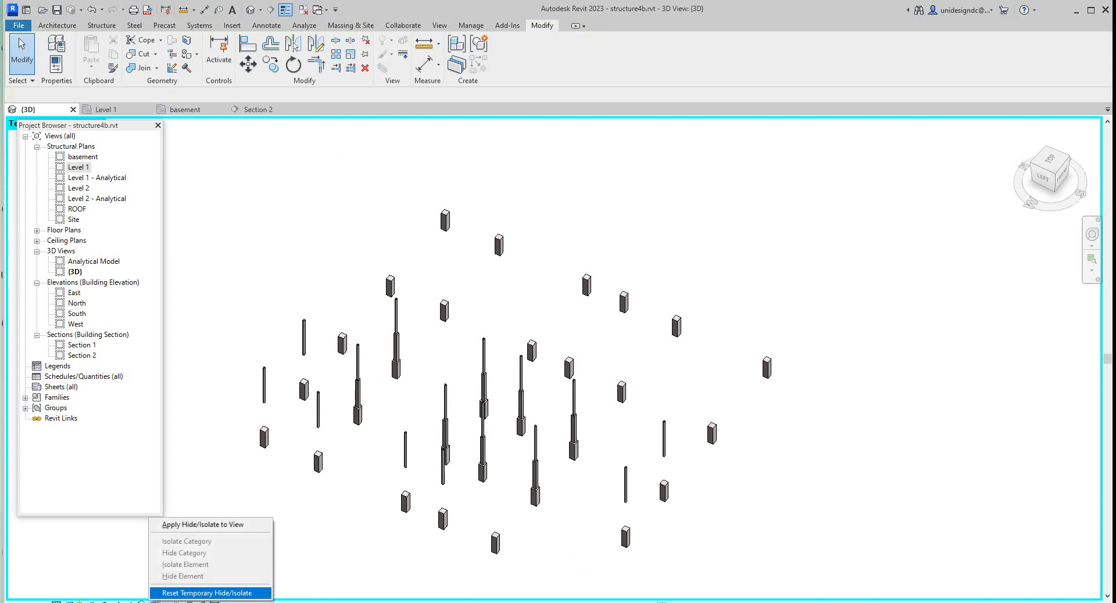
pyautogui.press('Return')
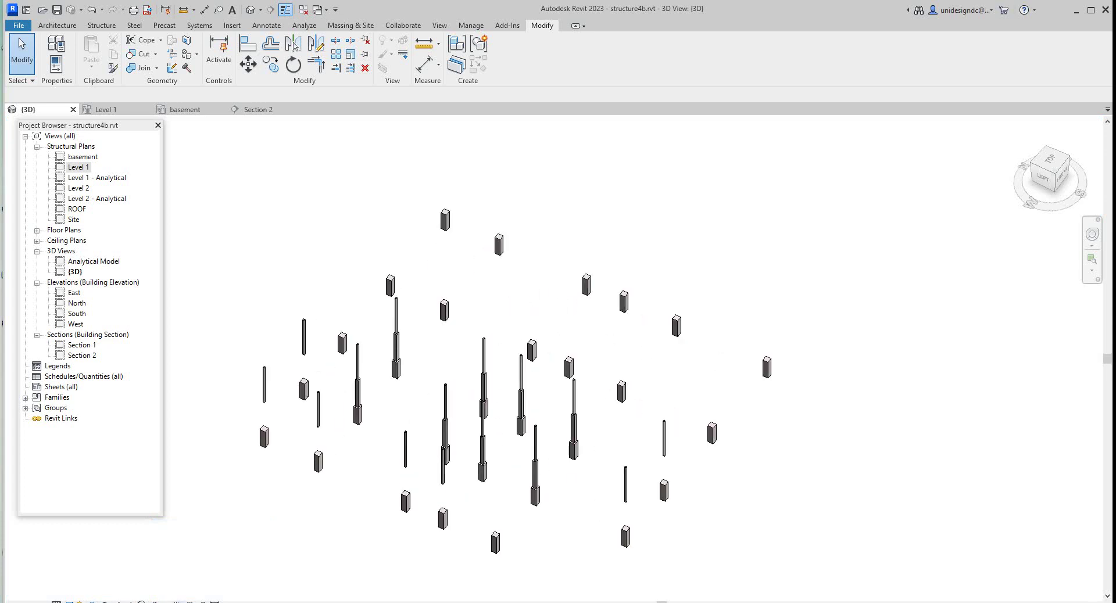
pyautogui.click(155, 602)
pyautogui.press('Escape')
pyautogui.scroll(-1, 307, 551)
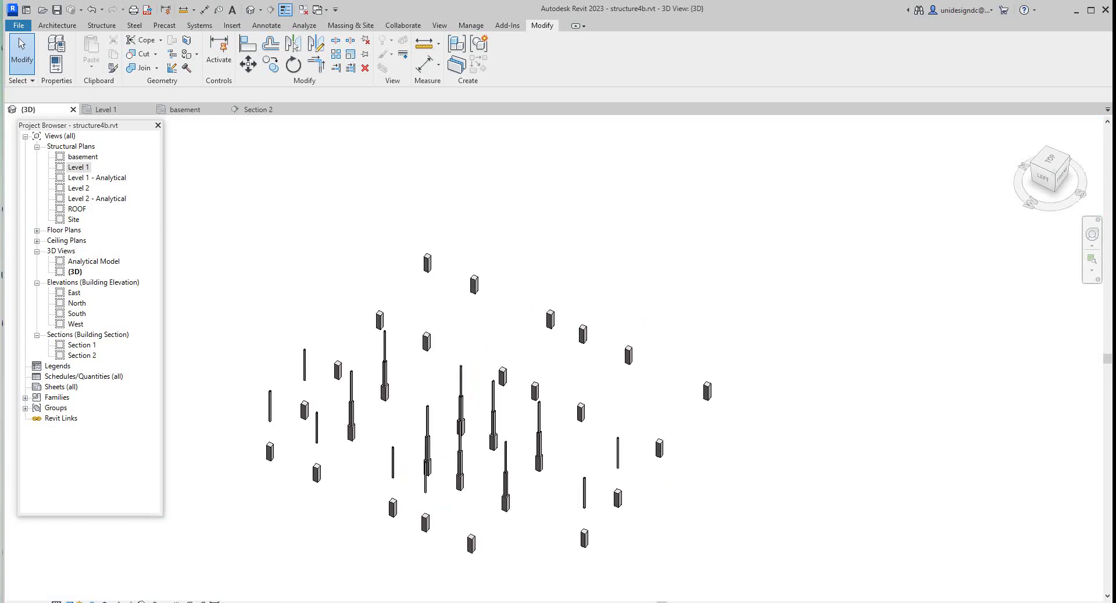
pyautogui.click(154, 601)
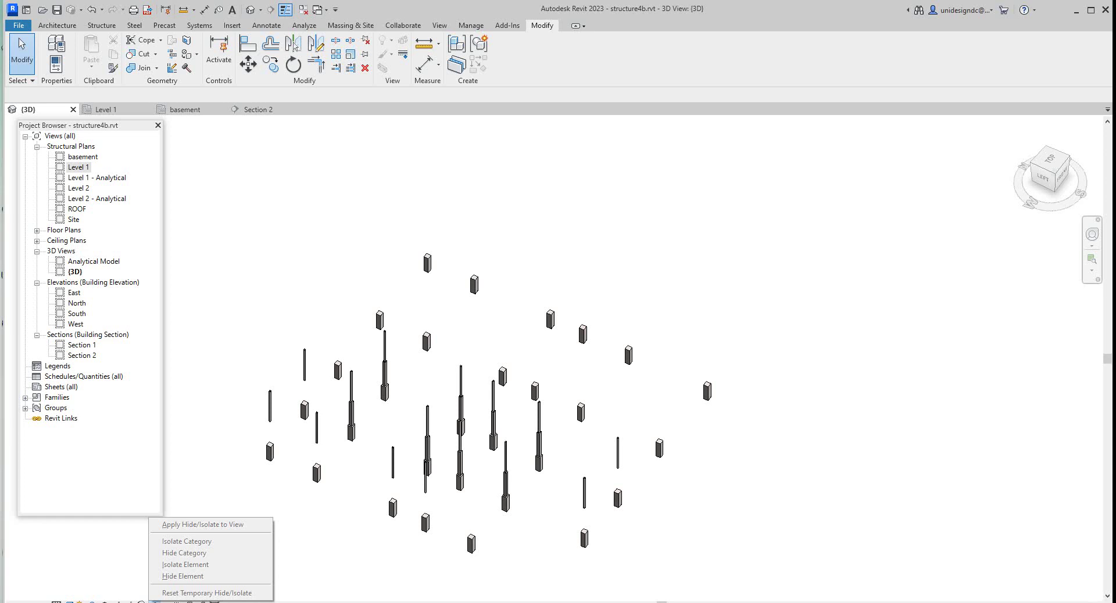
pyautogui.press('Escape')
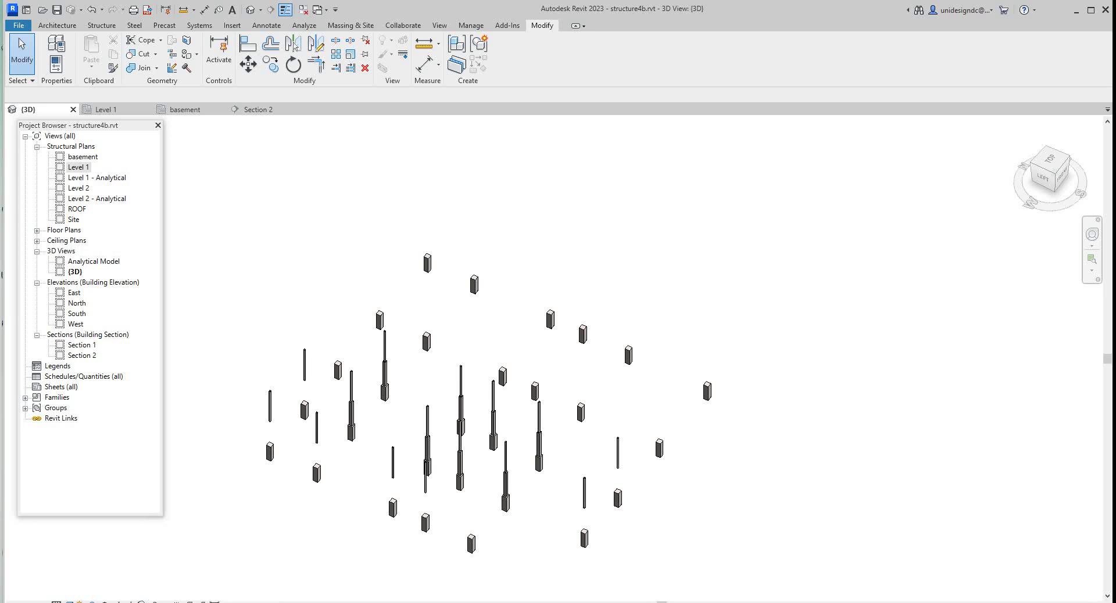
pyautogui.moveTo(351, 414); pyautogui.dragTo(400, 384, button='middle')
pyautogui.scroll(-1, 288, 398)
pyautogui.scroll(2, 289, 397)
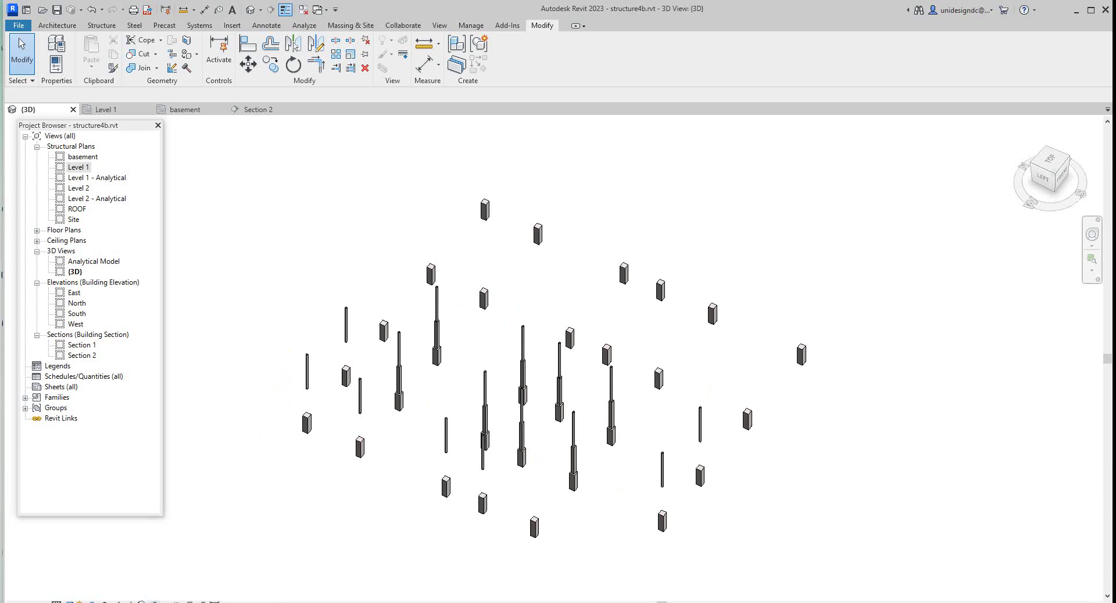
pyautogui.click(154, 602)
pyautogui.press('Escape')
# Check the column grid in the Level 1 structural plan and the hide/isolate options in the 3D view.
pyautogui.doubleClick(79, 167)
pyautogui.scroll(-2, 440, 381)
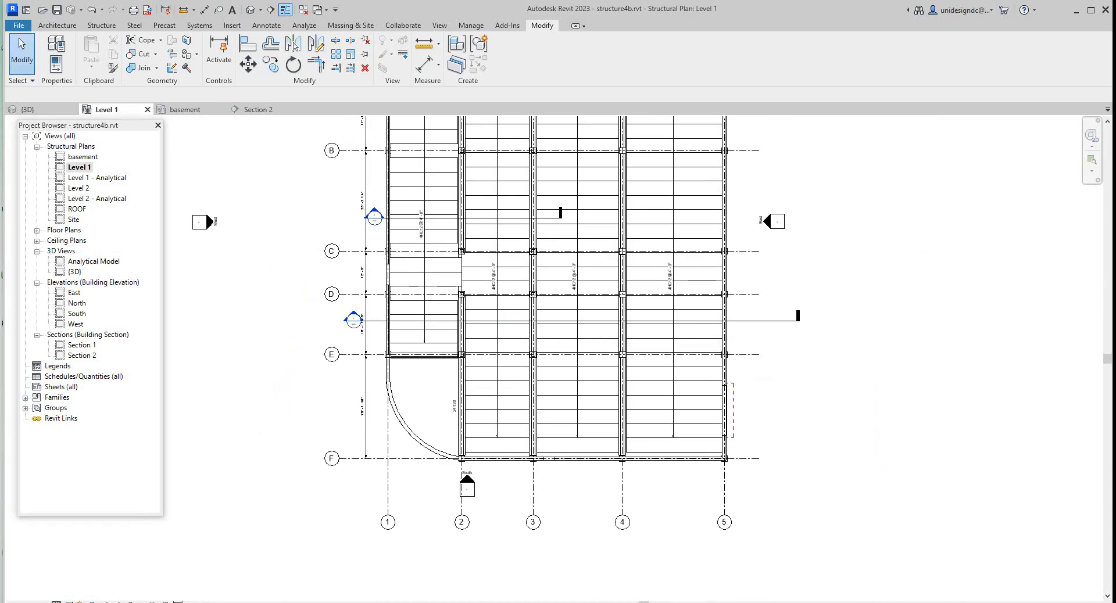
pyautogui.moveTo(441, 381); pyautogui.dragTo(425, 461, button='middle')
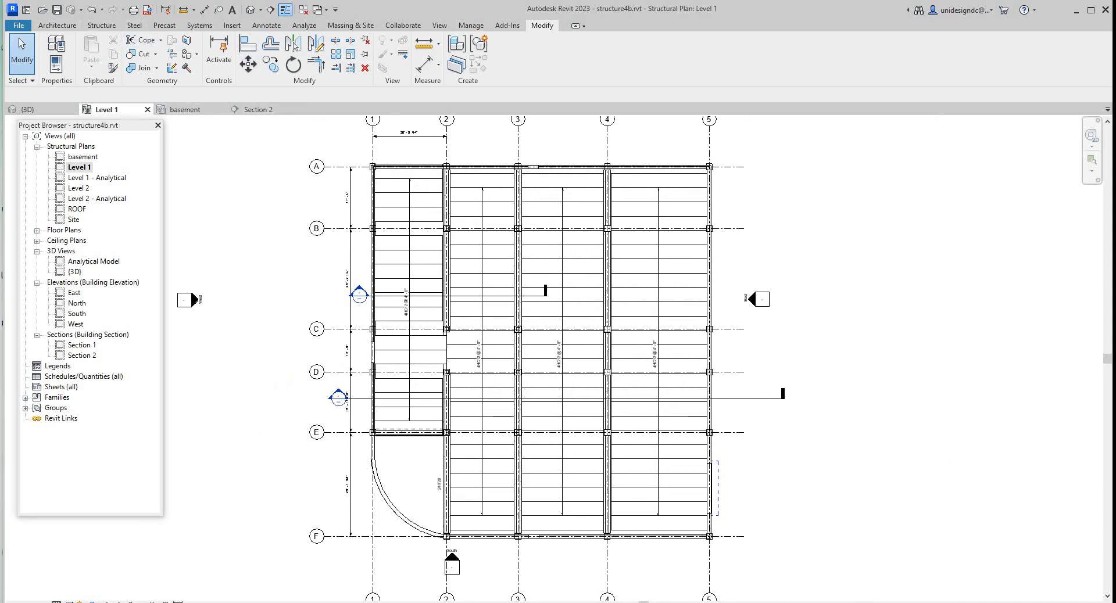
pyautogui.click(35, 109)
pyautogui.scroll(-3, 483, 348)
pyautogui.moveTo(482, 348); pyautogui.dragTo(448, 364, button='middle')
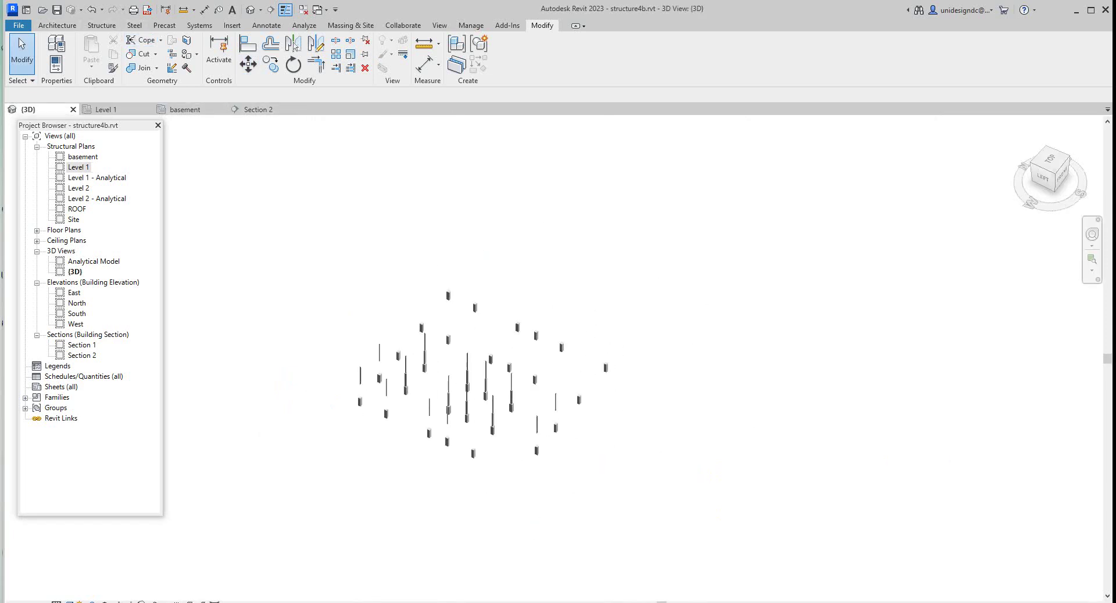
pyautogui.scroll(1, 648, 303)
pyautogui.click(154, 602)
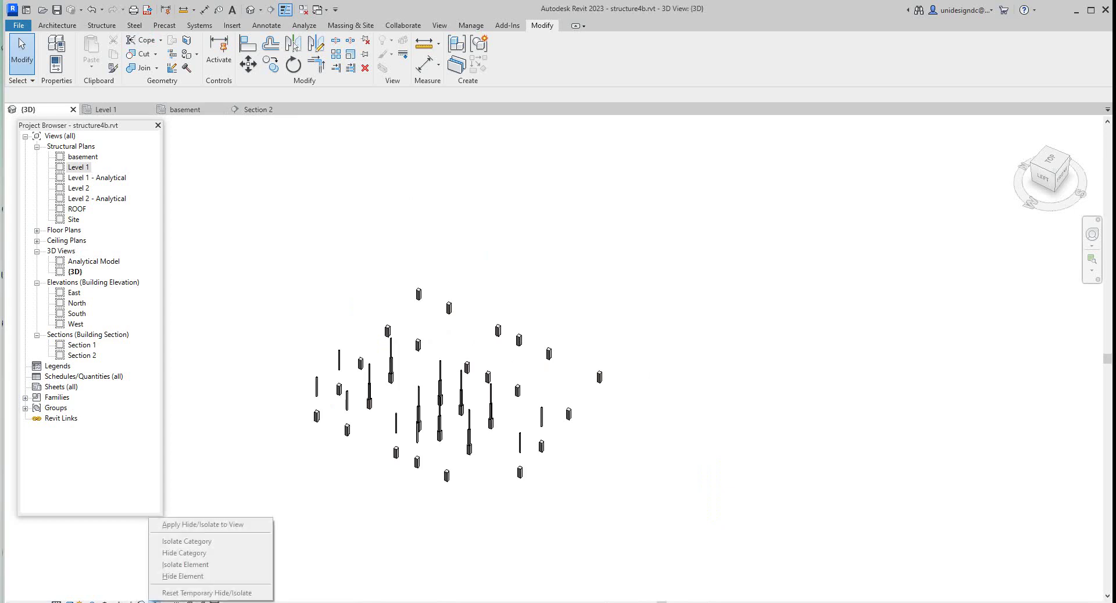
pyautogui.press('Escape')
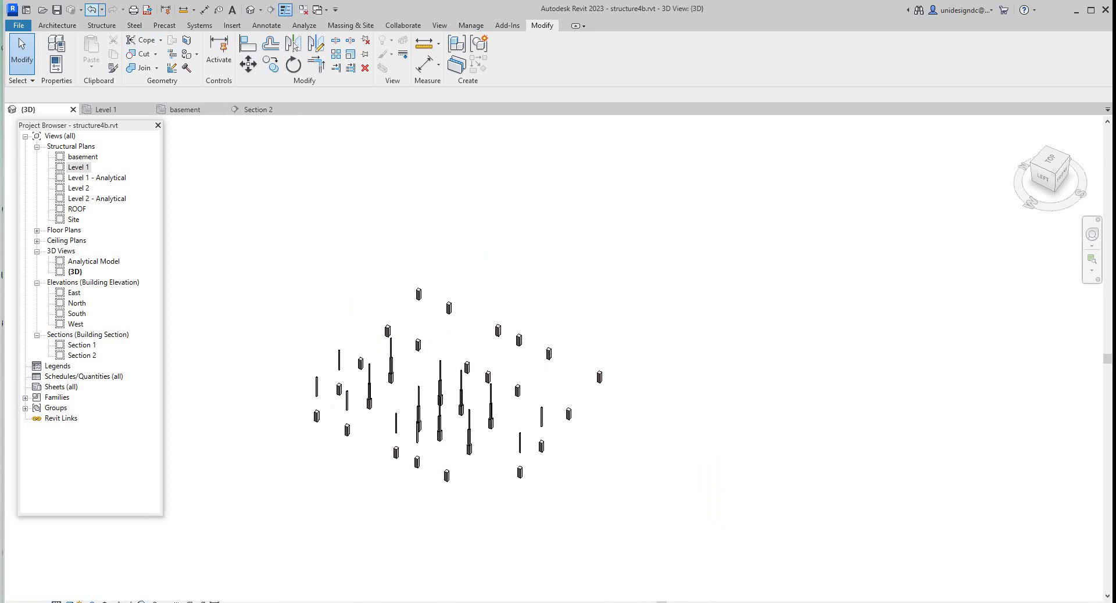
# Undo the applied column isolation and the latest column deletions, and reset the temporary hide/isolate in the 3D view.
pyautogui.click(91, 9)
pyautogui.click(91, 10)
pyautogui.click(91, 9)
pyautogui.click(91, 9)
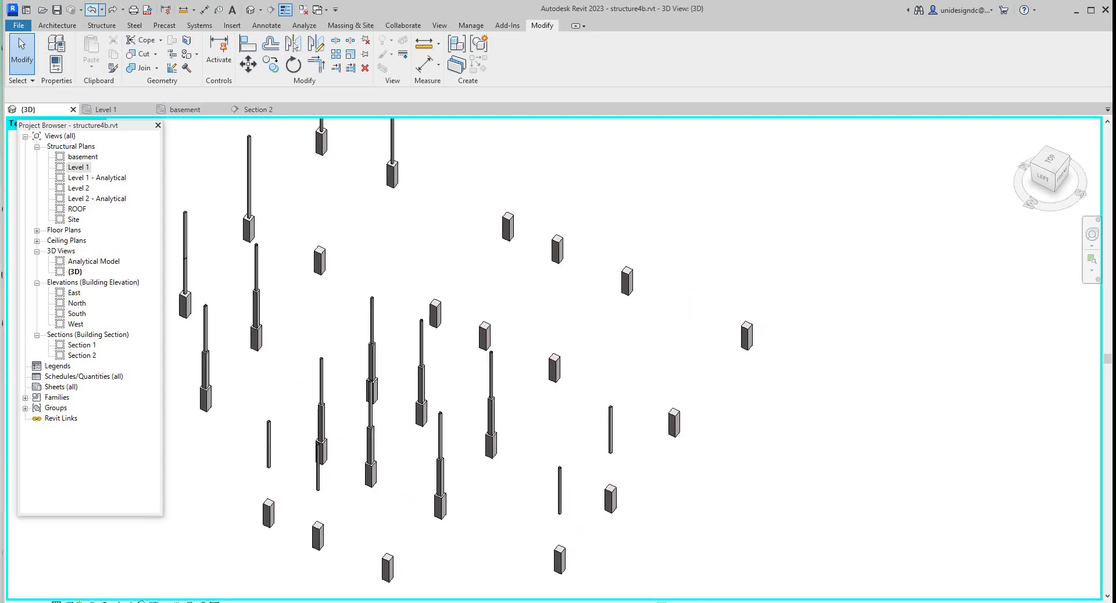
pyautogui.click(91, 9)
pyautogui.click(91, 9)
pyautogui.click(92, 9)
pyautogui.click(91, 9)
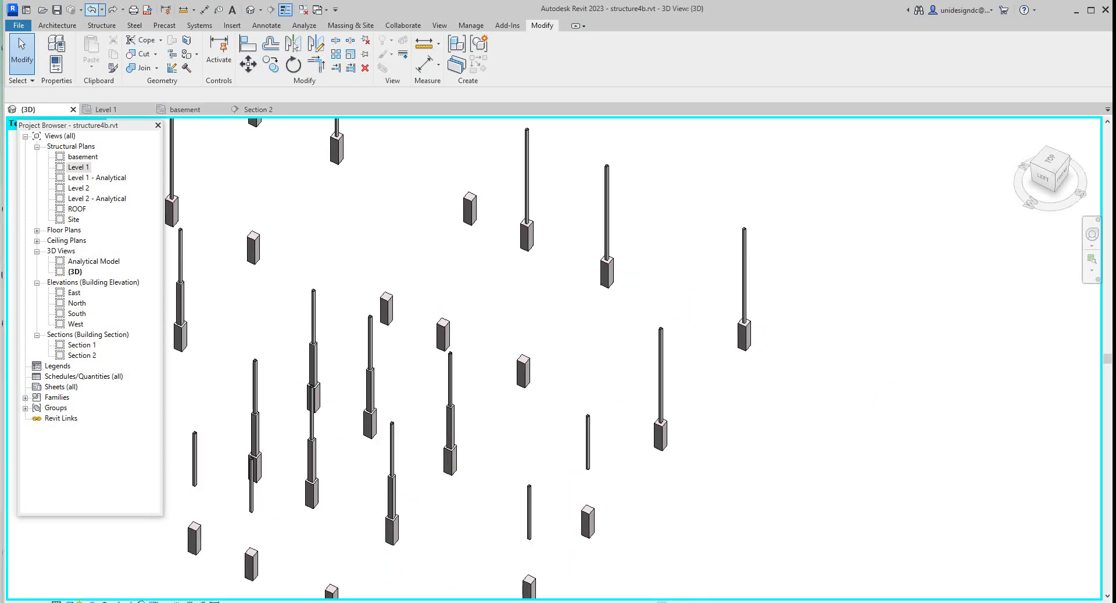
pyautogui.press('h')
pyautogui.press('r')
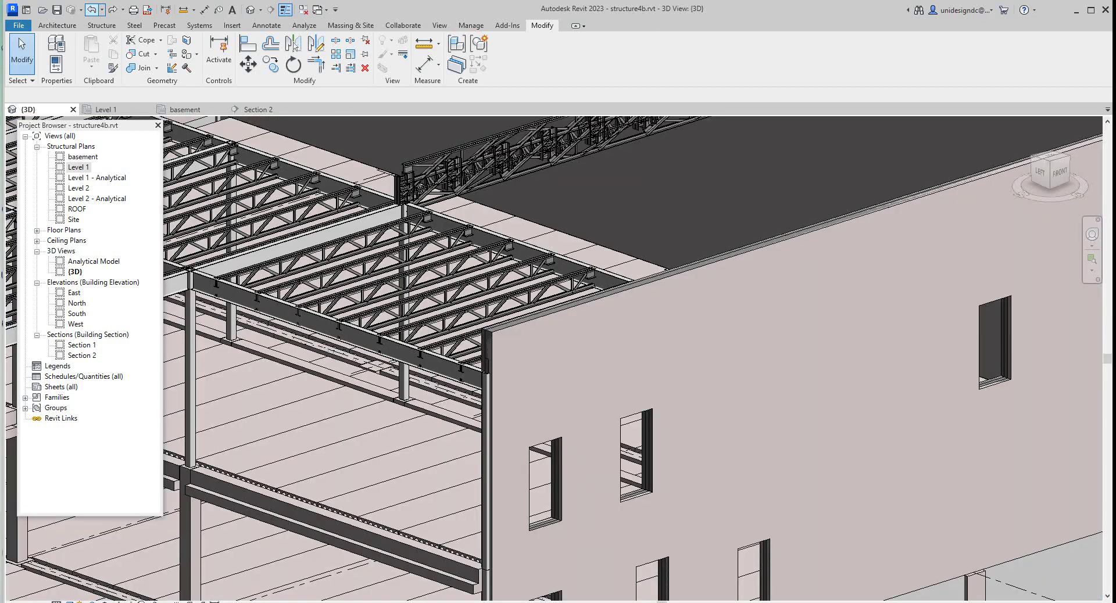
# Examine the front precast wall and the roof joists around the open corner of the 3D model.
pyautogui.scroll(-3, 480, 228)
pyautogui.moveTo(512, 294); pyautogui.dragTo(515, 387, button='middle')
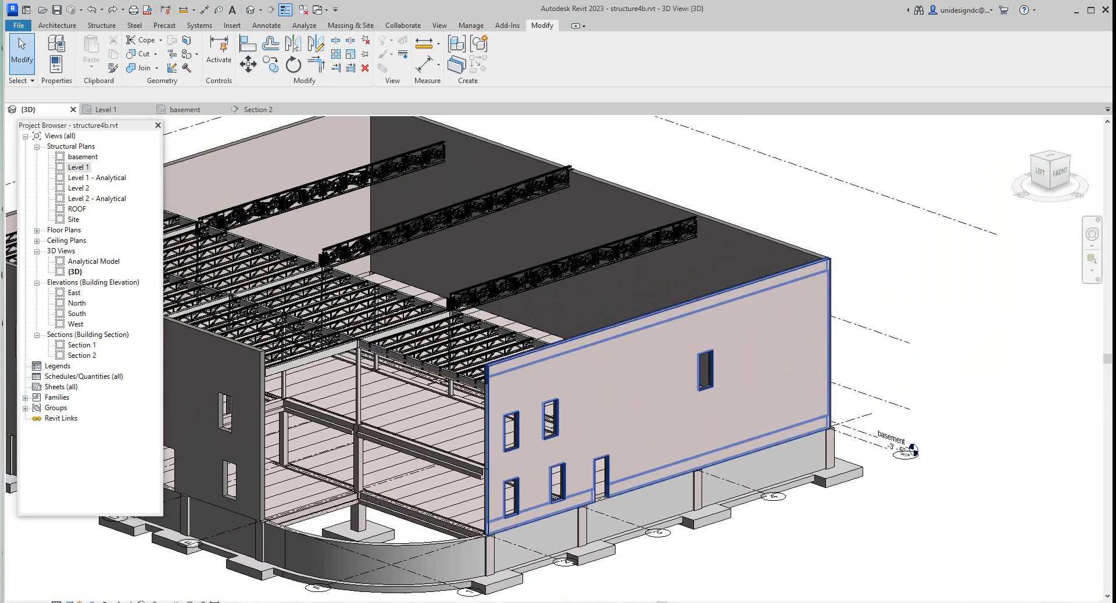
pyautogui.scroll(2, 616, 485)
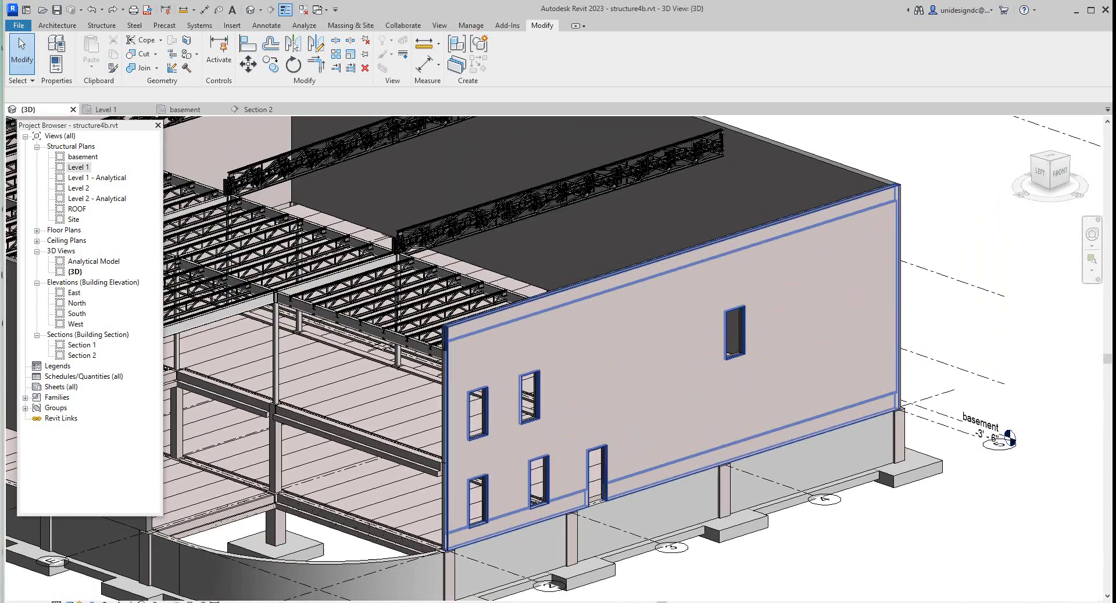
pyautogui.click(495, 343)
pyautogui.scroll(2, 491, 336)
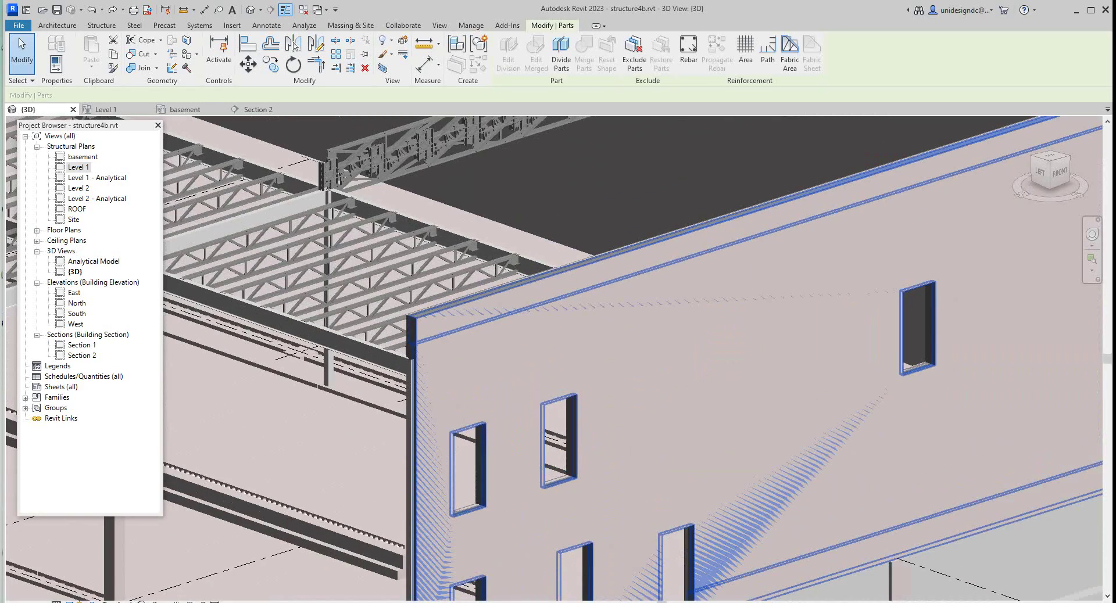
pyautogui.scroll(-3, 465, 343)
pyautogui.press('Escape')
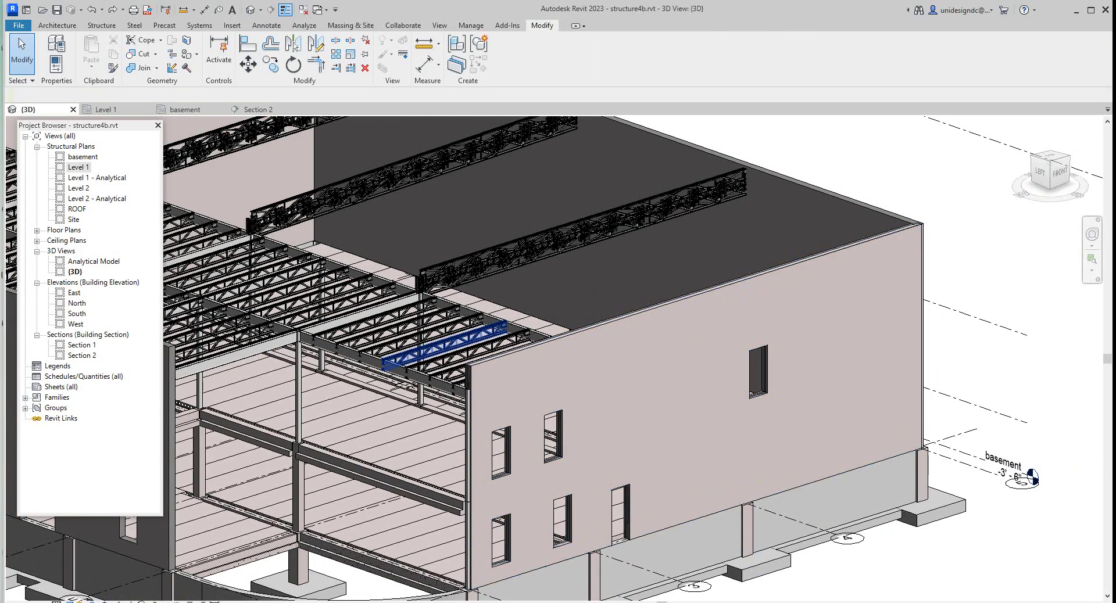
pyautogui.scroll(5, 464, 347)
pyautogui.scroll(-4, 515, 401)
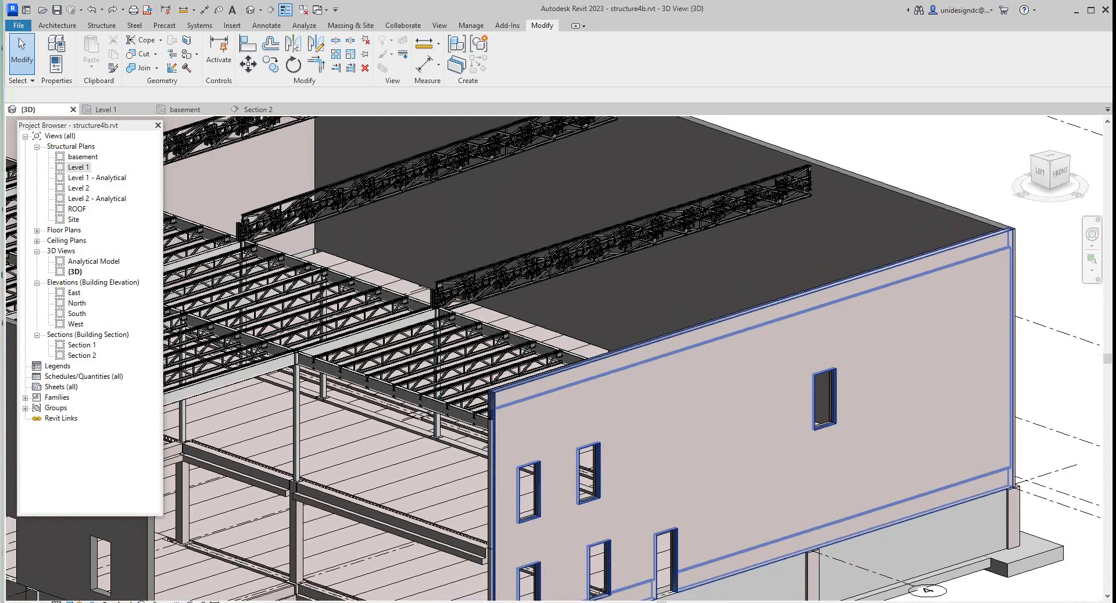
pyautogui.scroll(-2, 602, 504)
pyautogui.moveTo(602, 503); pyautogui.dragTo(623, 472, button='middle')
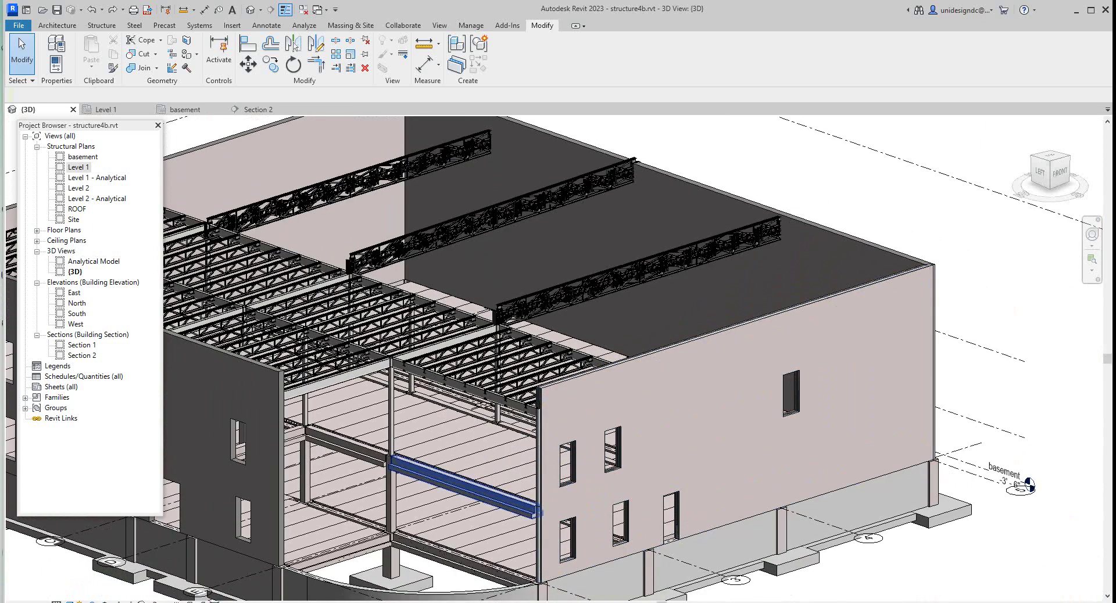
# In the Level 1 structural plan, use Split with Gap with a 0' 0 3/4" joint gap on the south wall at grid 2.
pyautogui.click(78, 167)
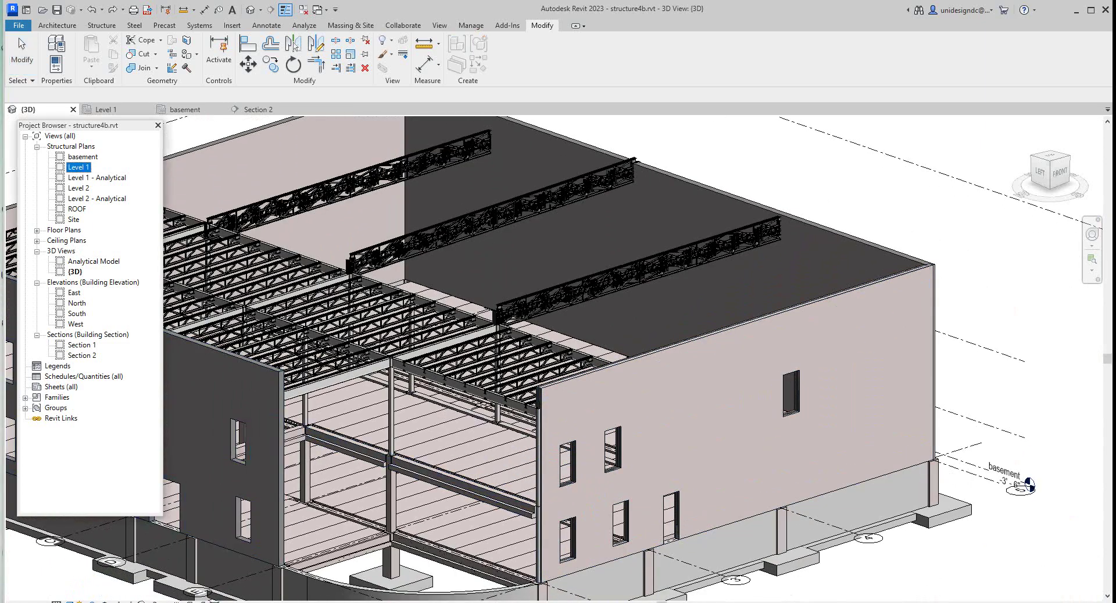
pyautogui.scroll(-2, 440, 366)
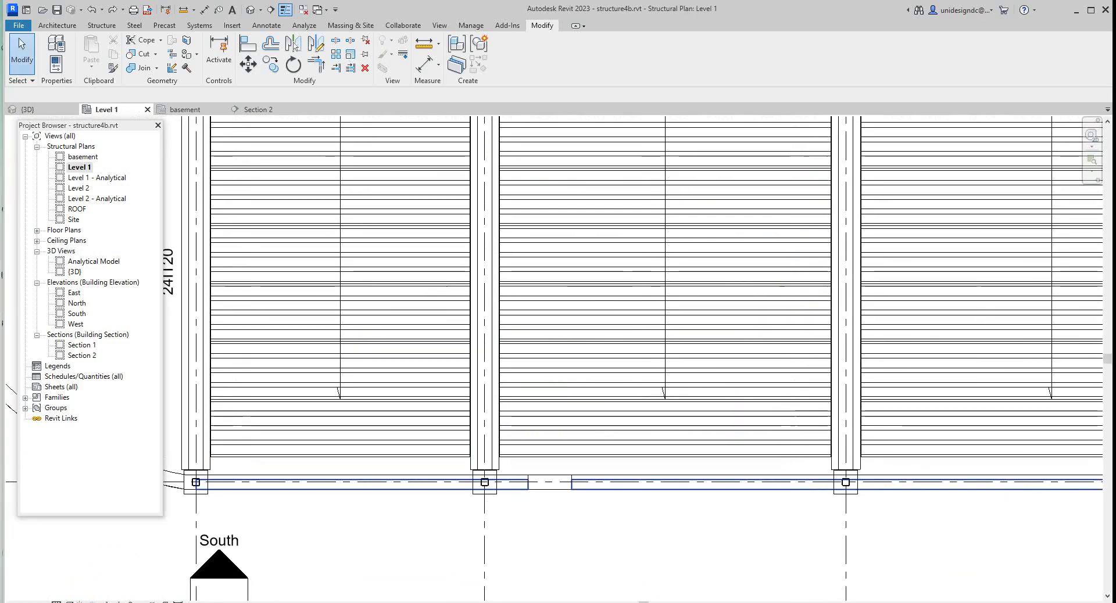
pyautogui.scroll(3, 510, 478)
pyautogui.scroll(-2, 460, 491)
pyautogui.moveTo(460, 491); pyautogui.dragTo(594, 525, button='middle')
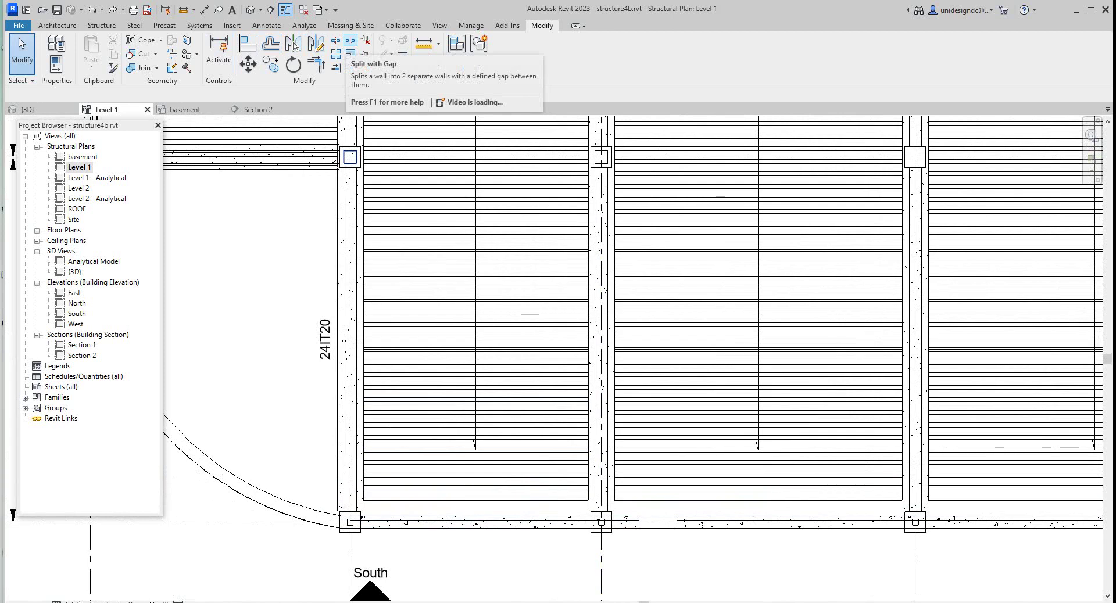
pyautogui.click(350, 40)
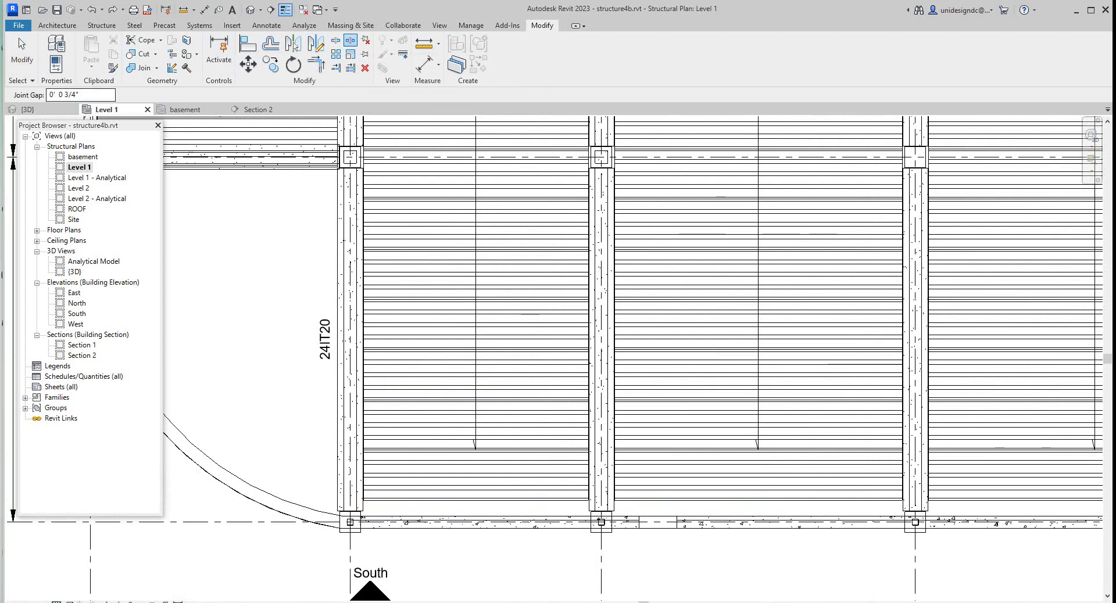
pyautogui.scroll(4, 359, 519)
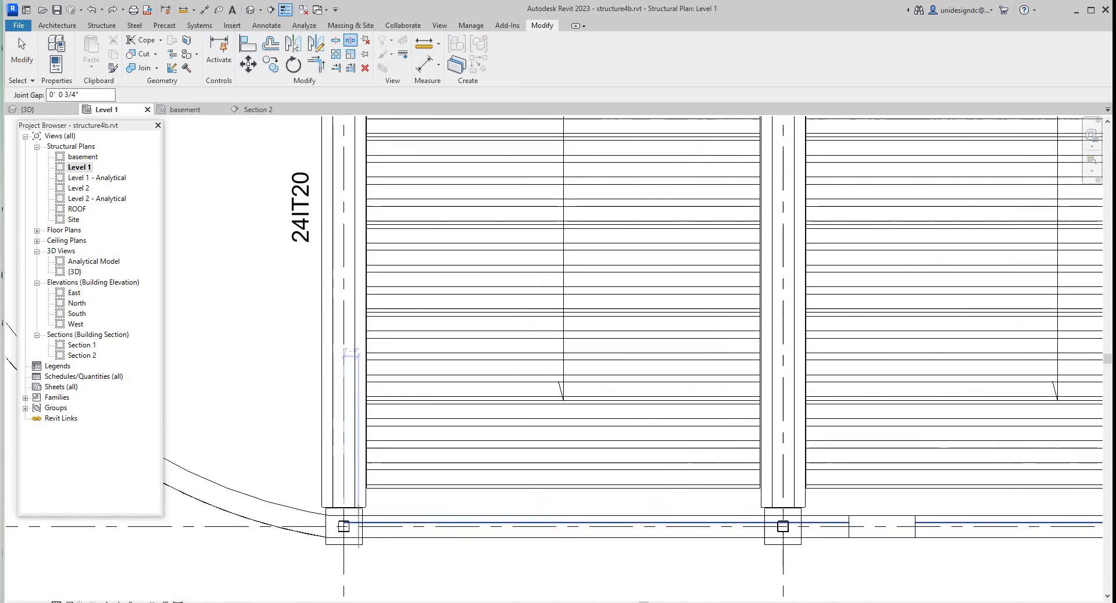
pyautogui.scroll(-2, 477, 518)
pyautogui.scroll(4, 390, 521)
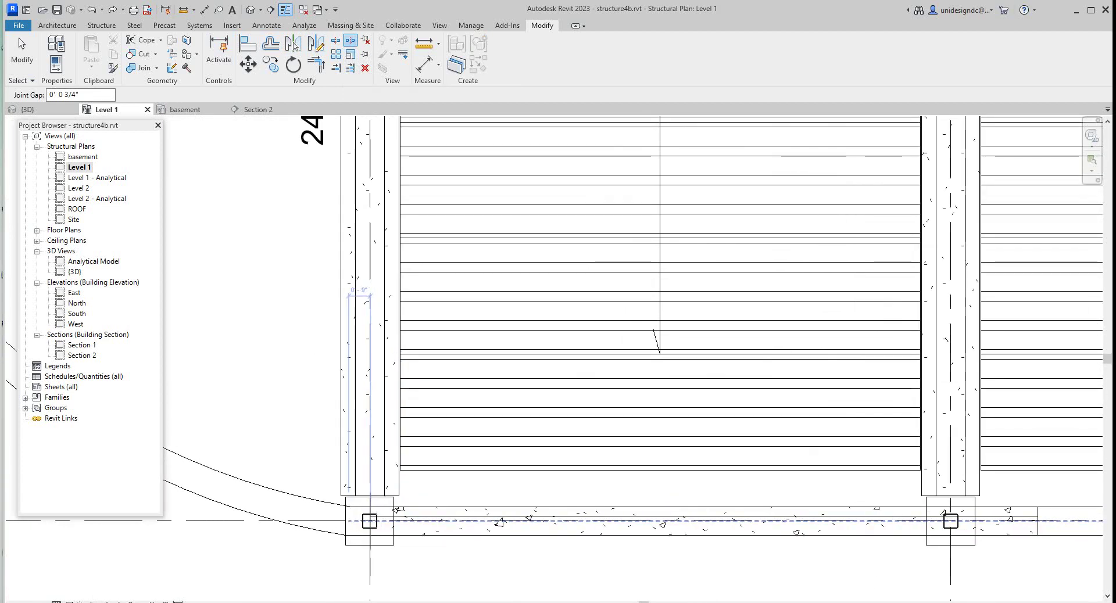
pyautogui.click(371, 521)
# Split the south wall at the column centres on grids 3 and 4 with the same joint gap.
pyautogui.scroll(-4, 420, 532)
pyautogui.scroll(5, 753, 529)
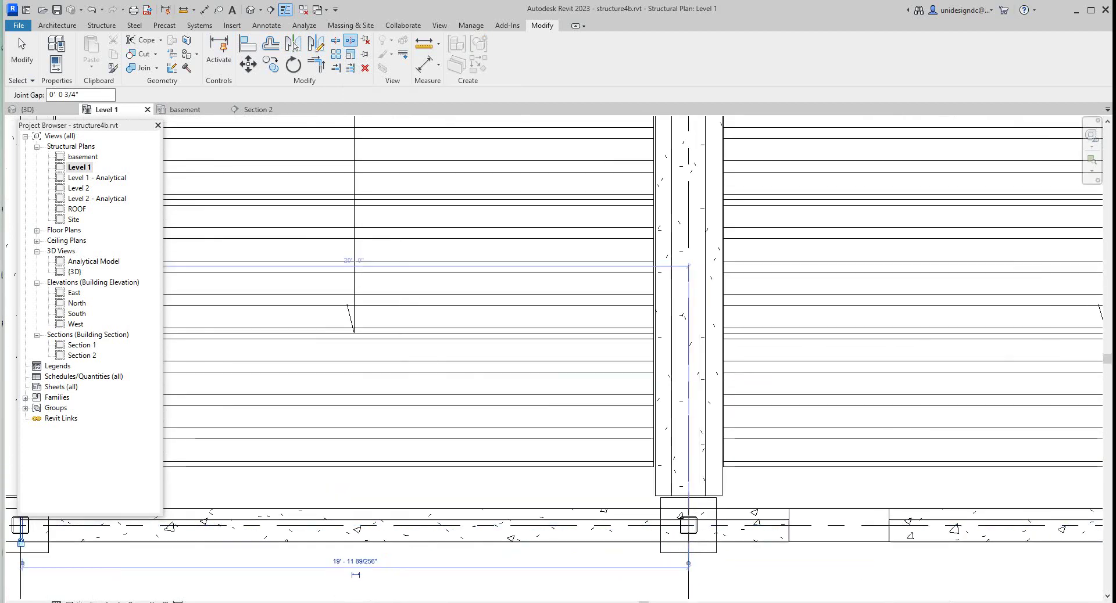
pyautogui.scroll(-3, 689, 525)
pyautogui.scroll(3, 295, 528)
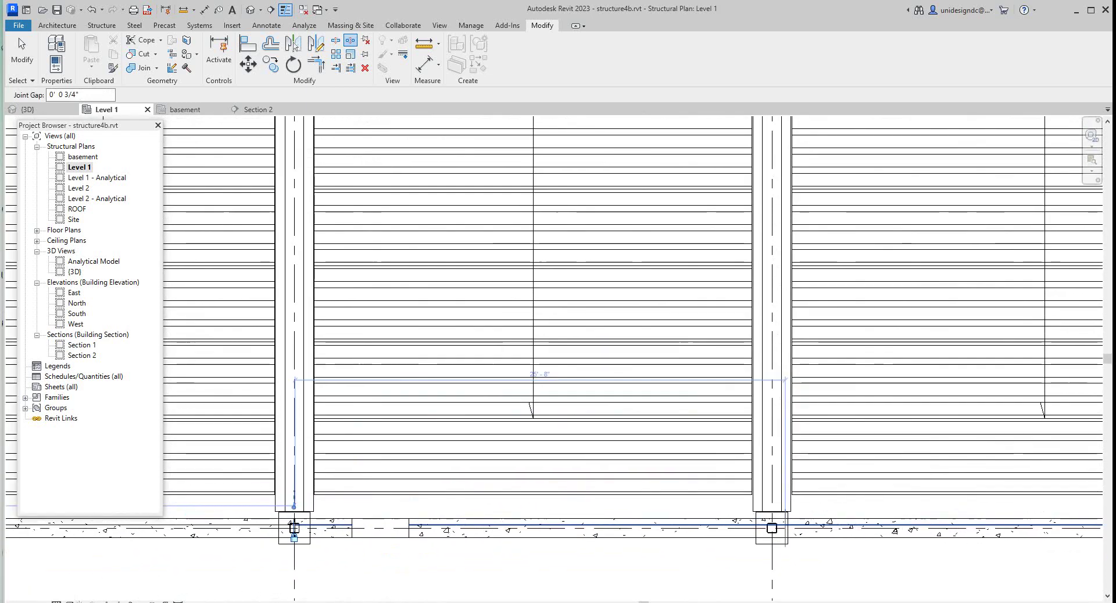
pyautogui.scroll(2, 785, 526)
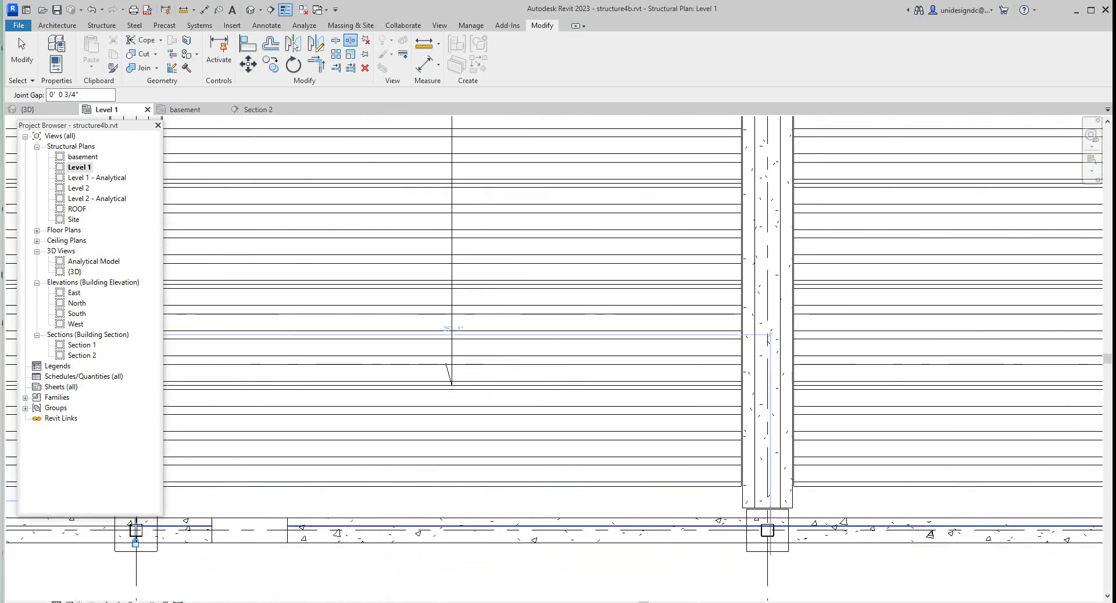
pyautogui.click(769, 526)
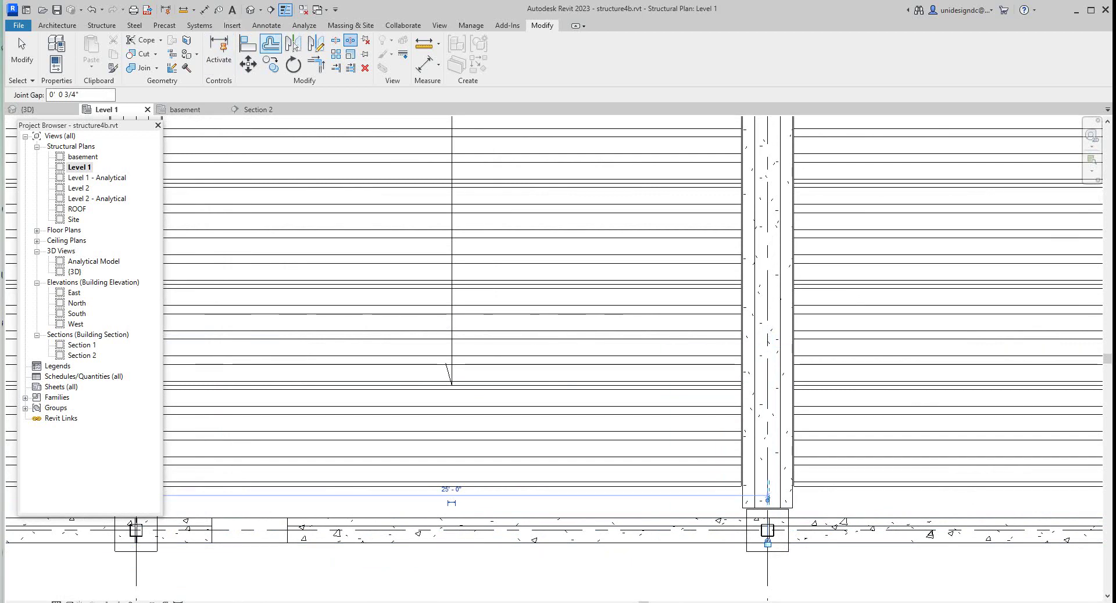
# Tile the open Level 1, Section 2, 3D and basement views and zoom them all to fit.
pyautogui.press('d')
pyautogui.press('i')
pyautogui.press('w')
pyautogui.press('t')
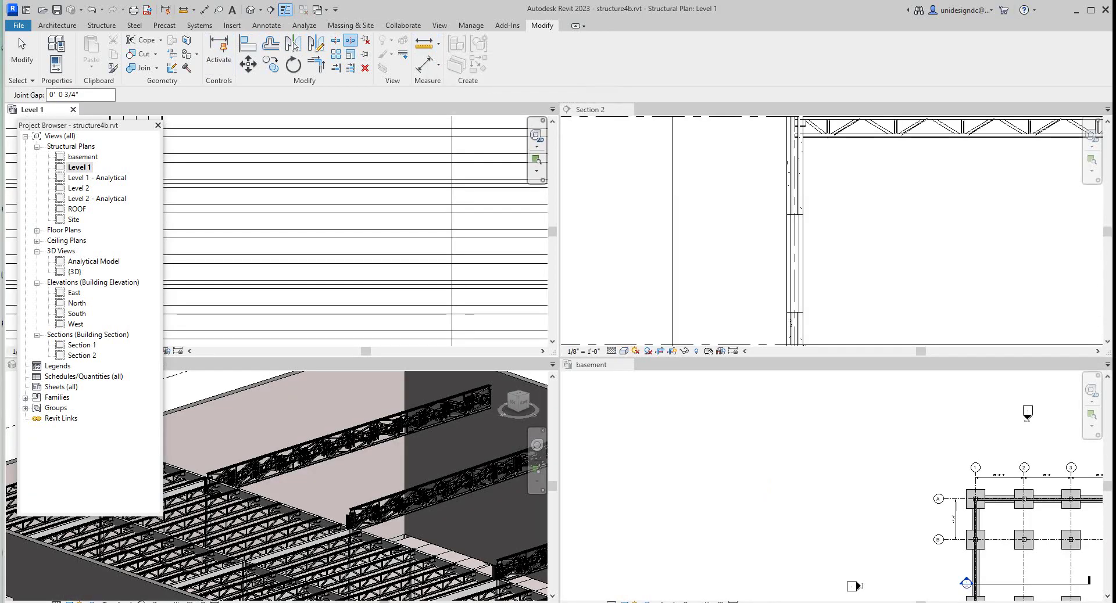
pyautogui.press('z')
pyautogui.press('a')
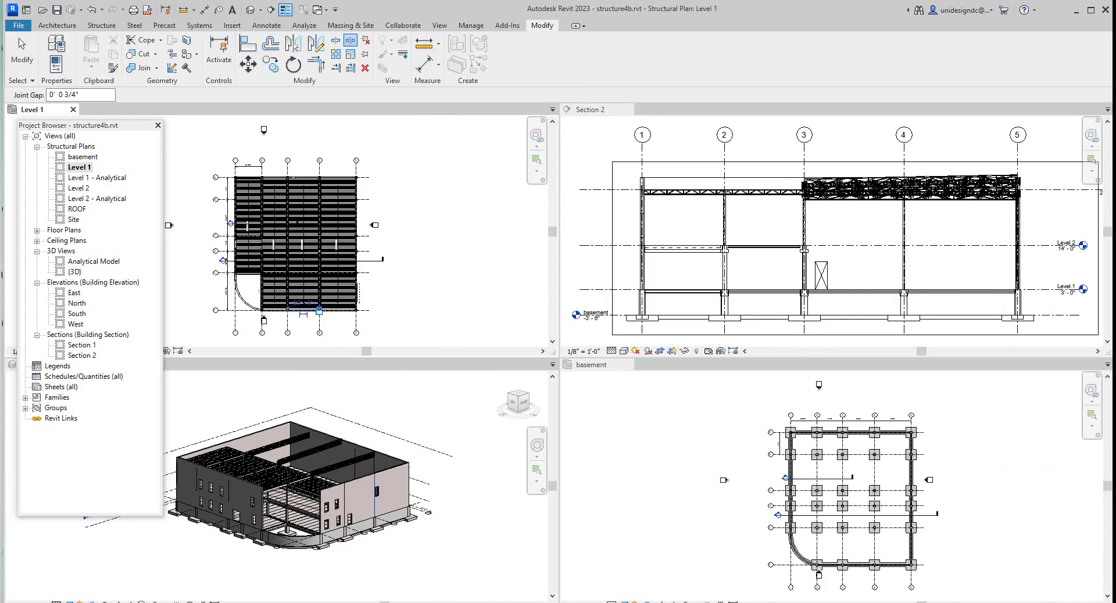
# Split the south wall between grids 4 and 5, about 11' from grid 4.
pyautogui.scroll(3, 235, 525)
pyautogui.scroll(-2, 235, 525)
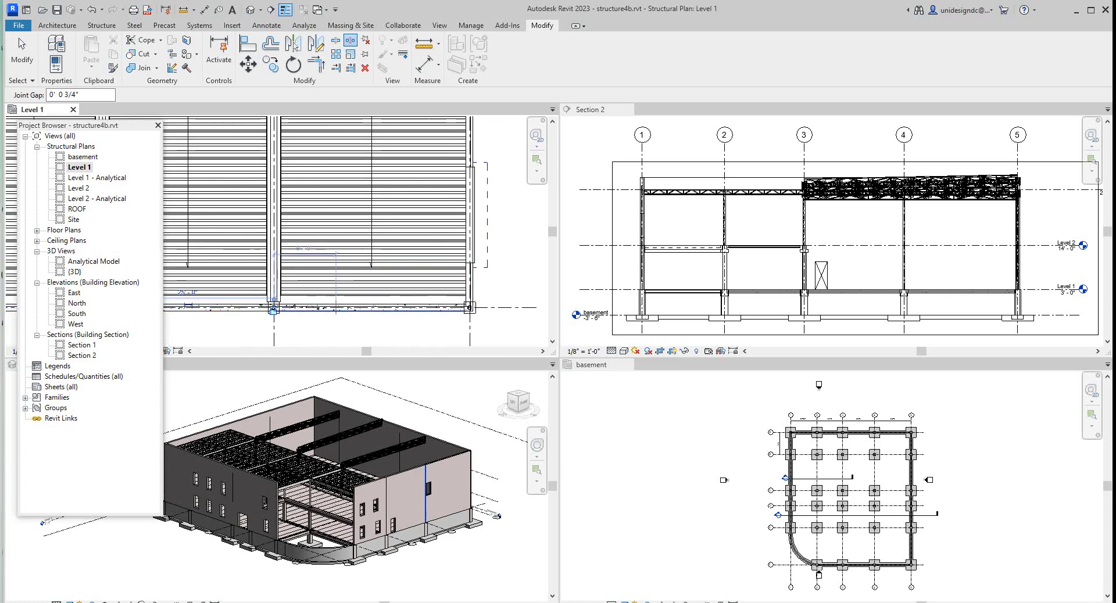
pyautogui.scroll(2, 319, 304)
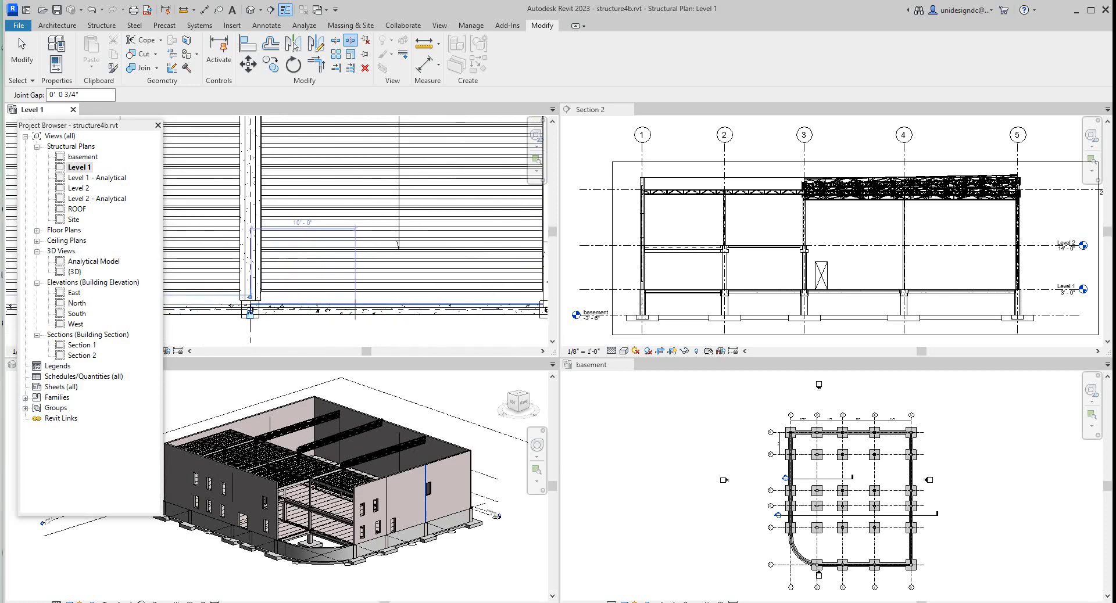
pyautogui.click(366, 304)
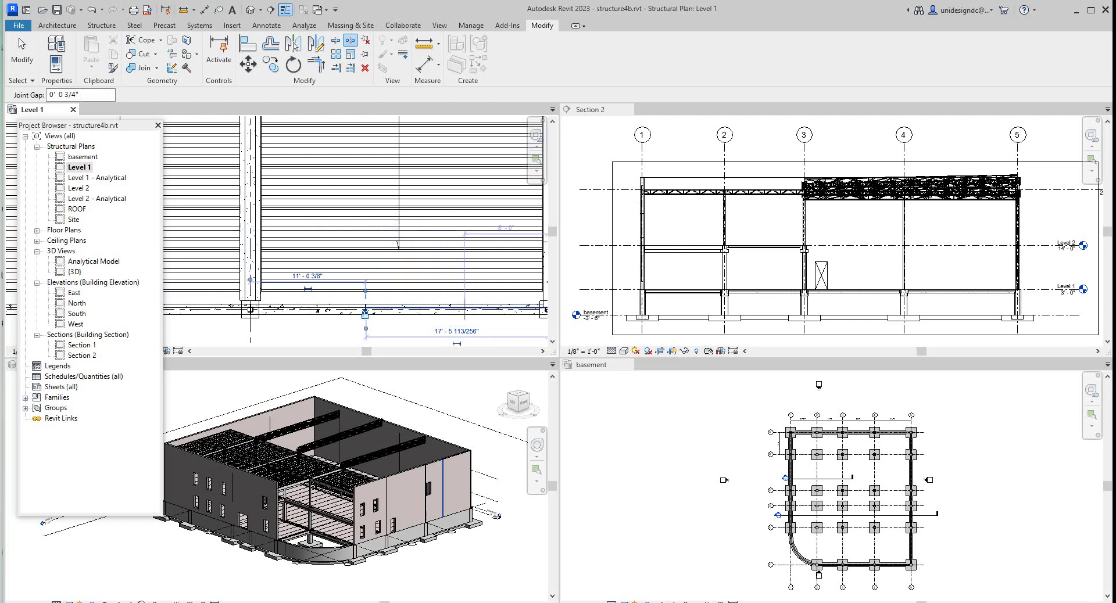
# Split the south wall between grids 4 and 5 again, about 7' 5 5/8" from grid 5.
pyautogui.scroll(2, 455, 317)
pyautogui.scroll(1, 454, 317)
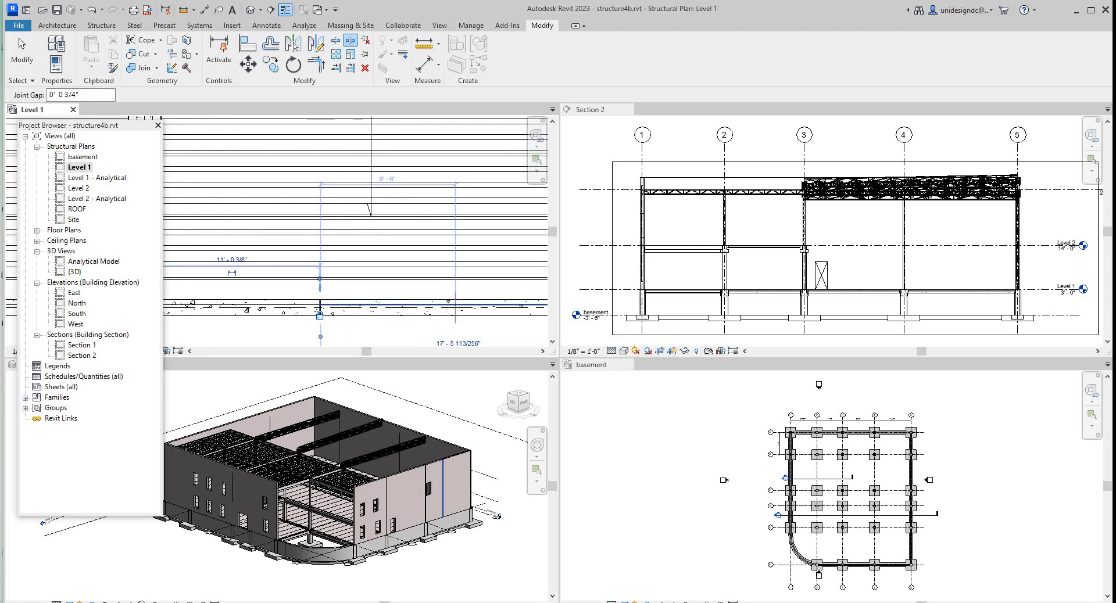
pyautogui.scroll(-4, 461, 321)
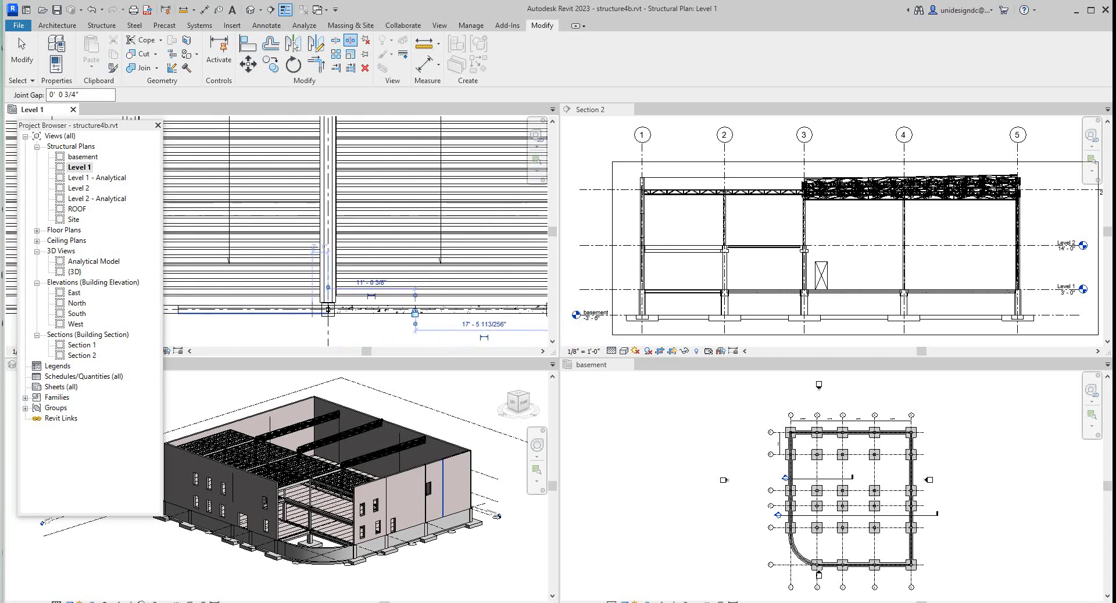
pyautogui.scroll(2, 422, 306)
pyautogui.scroll(4, 421, 476)
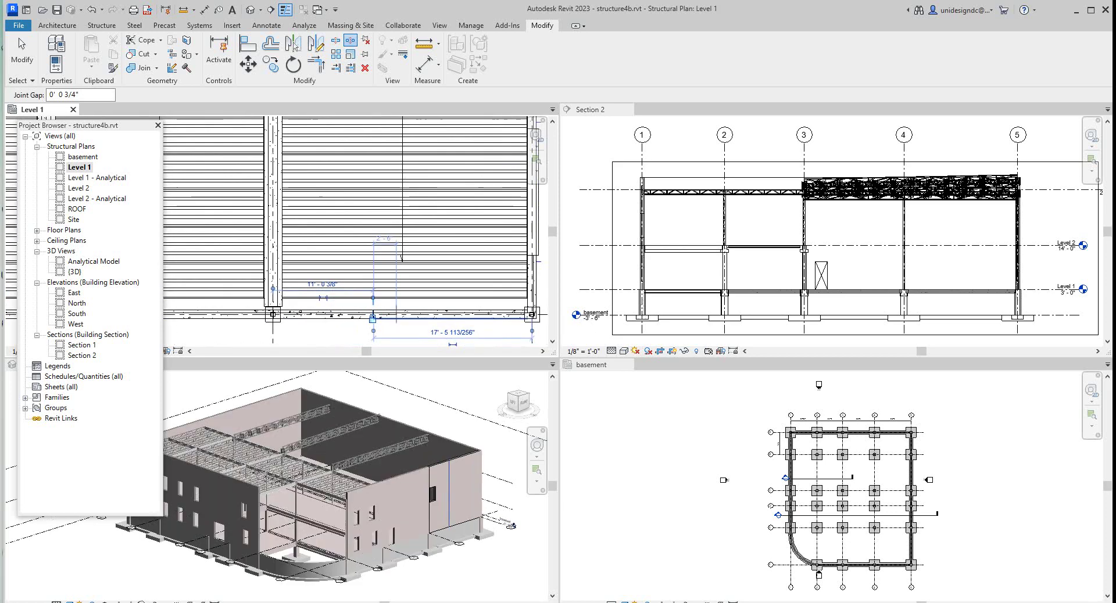
pyautogui.scroll(-5, 422, 475)
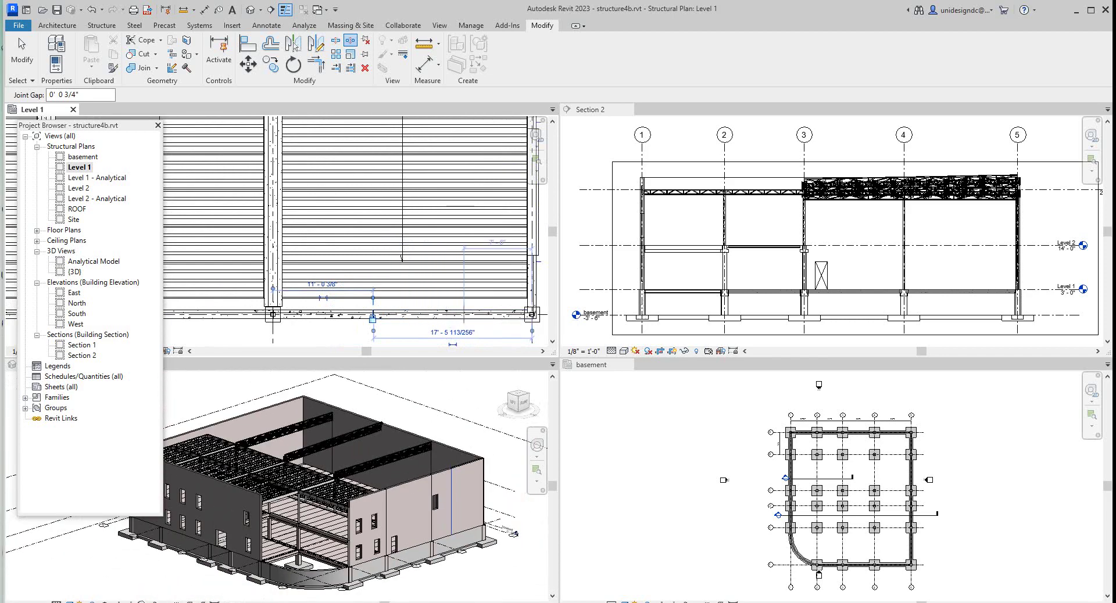
pyautogui.scroll(1, 420, 529)
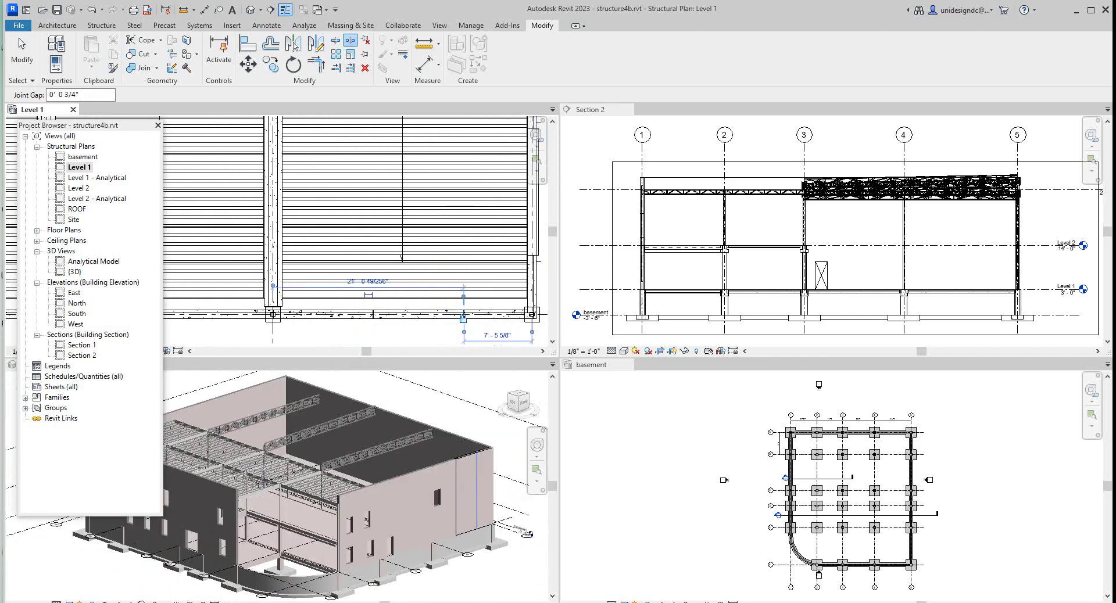
# Split the south wall between grids 3 and 4, about 11' from grid 4, with the same joint gap.
pyautogui.scroll(-3, 383, 312)
pyautogui.scroll(1, 239, 314)
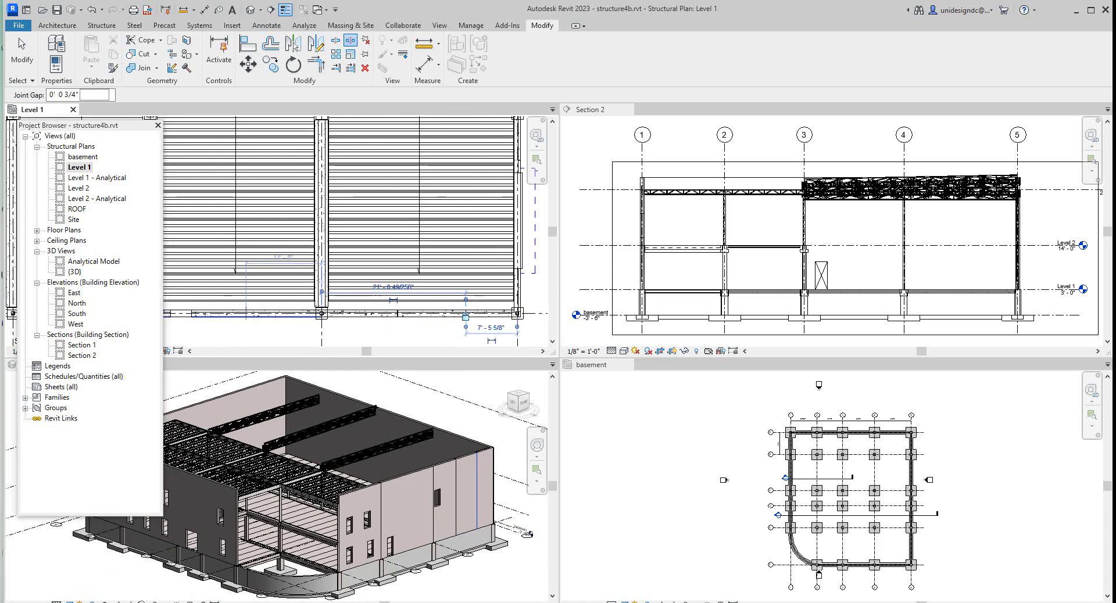
pyautogui.scroll(-5, 310, 312)
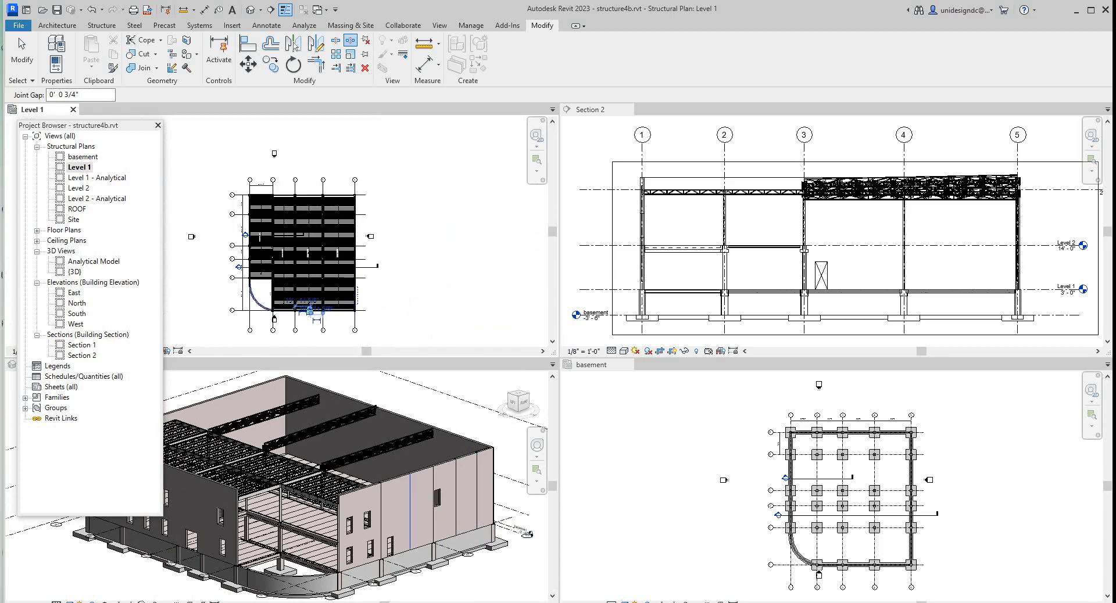
# Split the west precast wall between grids D and E, about 6' 6" from grid E, using the 0' 0 3/4" joint gap.
pyautogui.scroll(5, 250, 273)
pyautogui.scroll(-3, 352, 425)
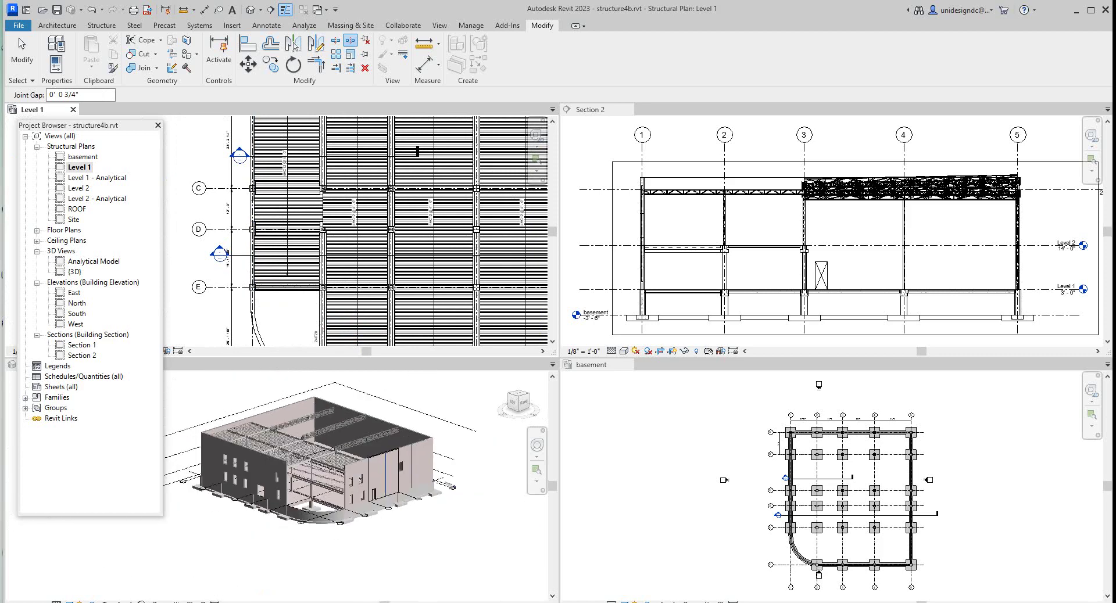
pyautogui.scroll(3, 253, 261)
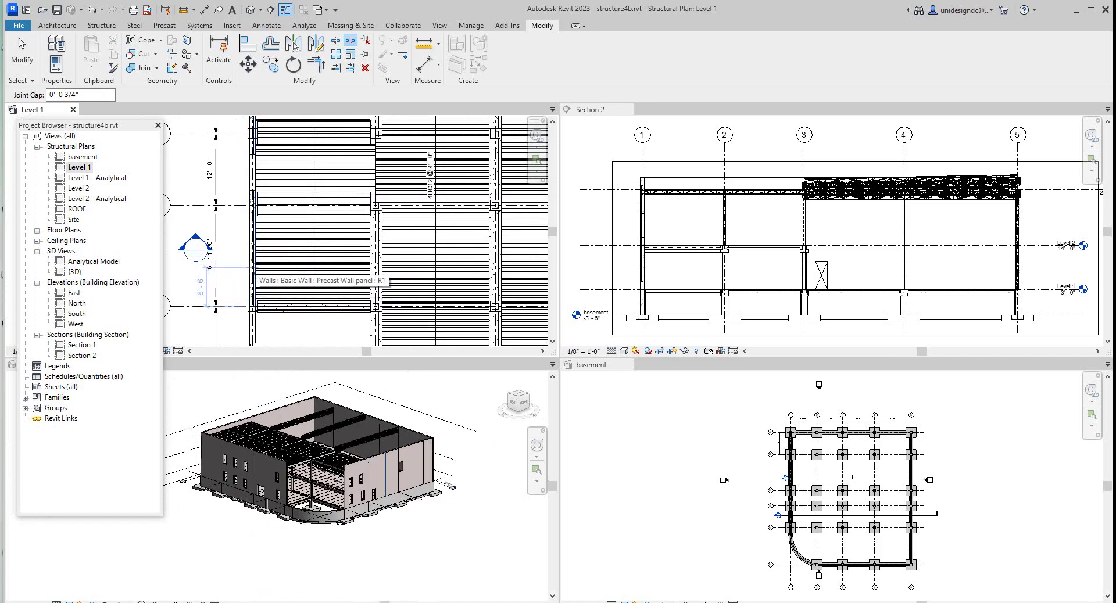
pyautogui.click(254, 271)
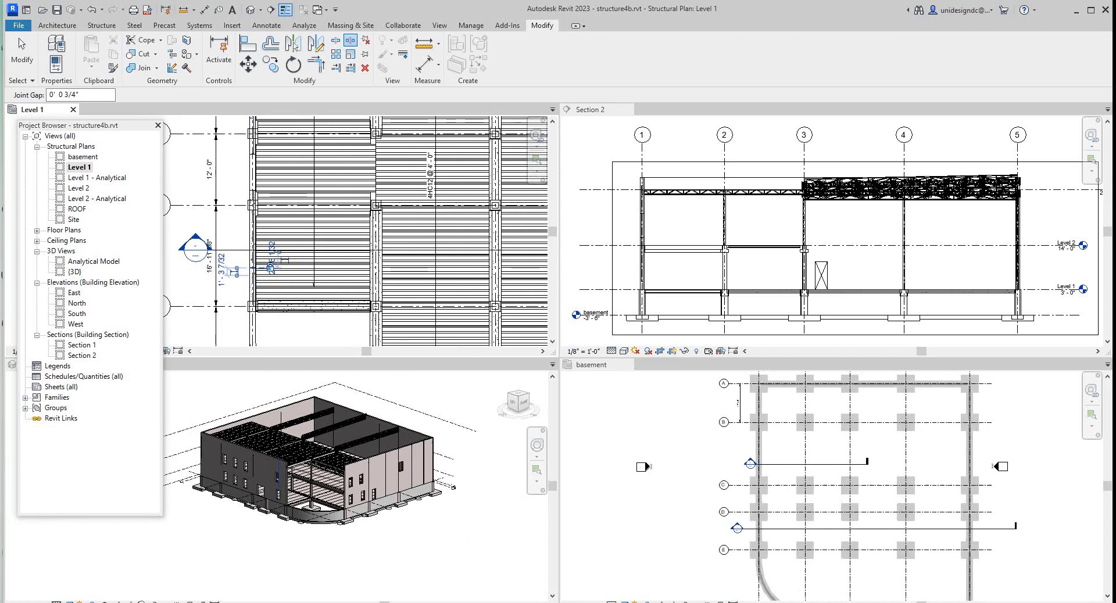
# Close the basement and Section 2 views and tile the remaining Level 1 and 3D views.
pyautogui.scroll(2, 261, 259)
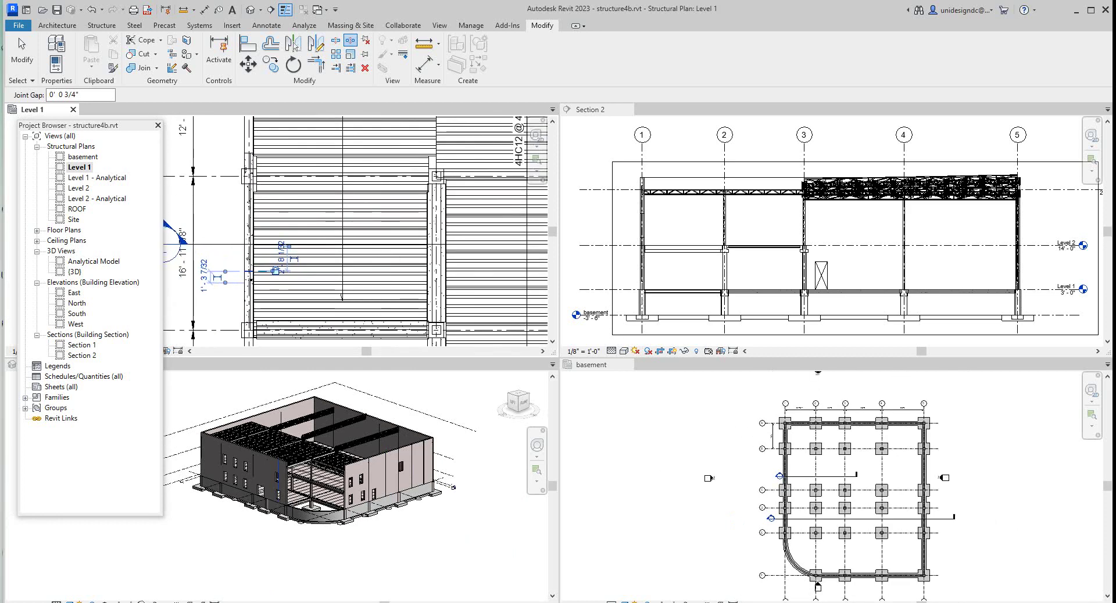
pyautogui.click(628, 364)
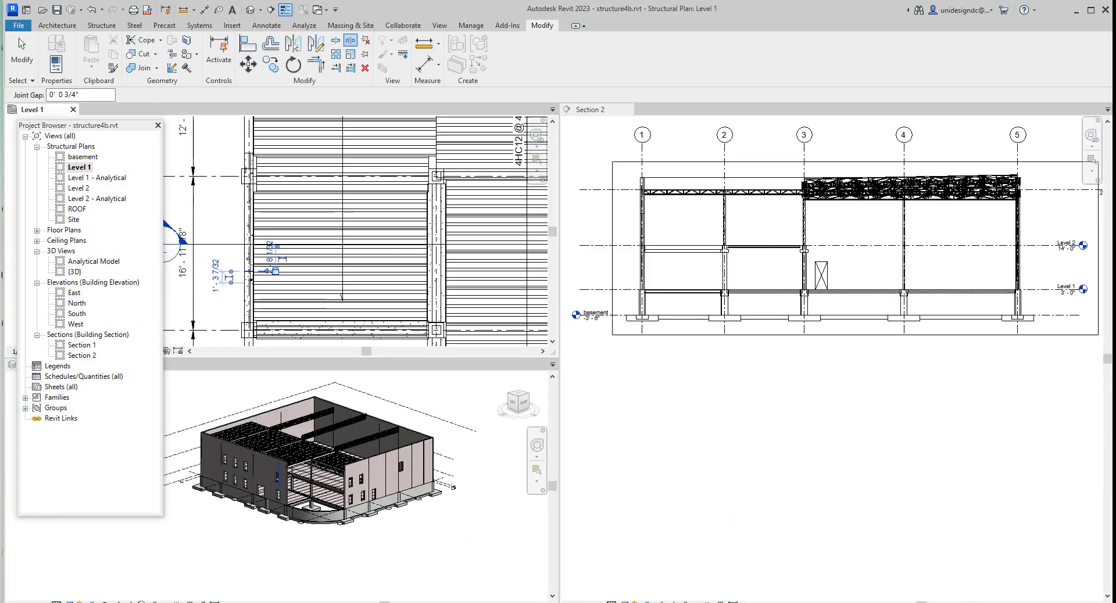
pyautogui.scroll(-2, 376, 272)
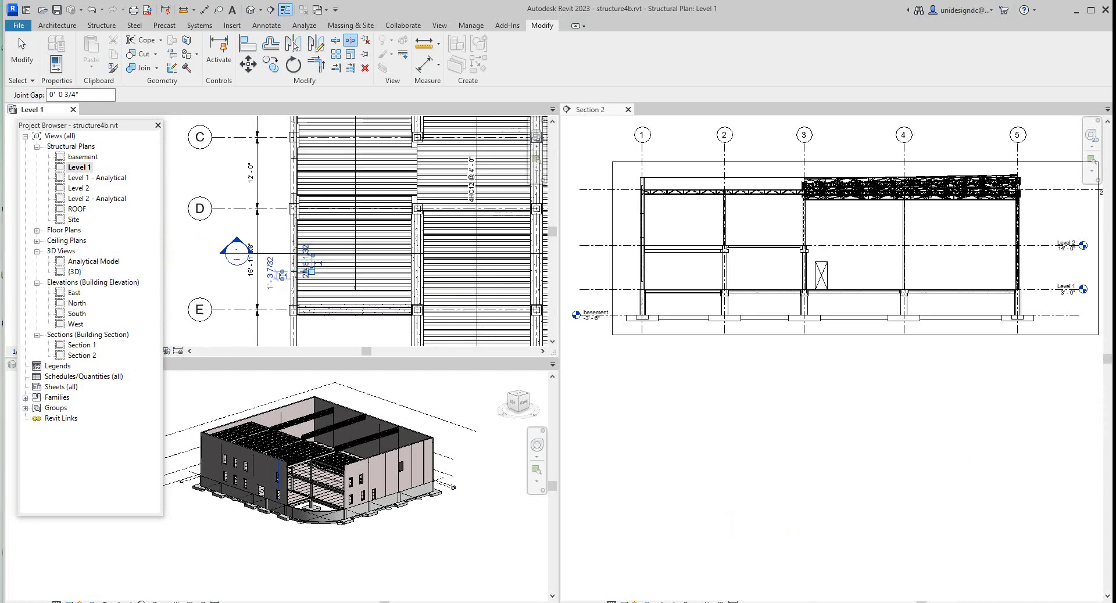
pyautogui.click(628, 110)
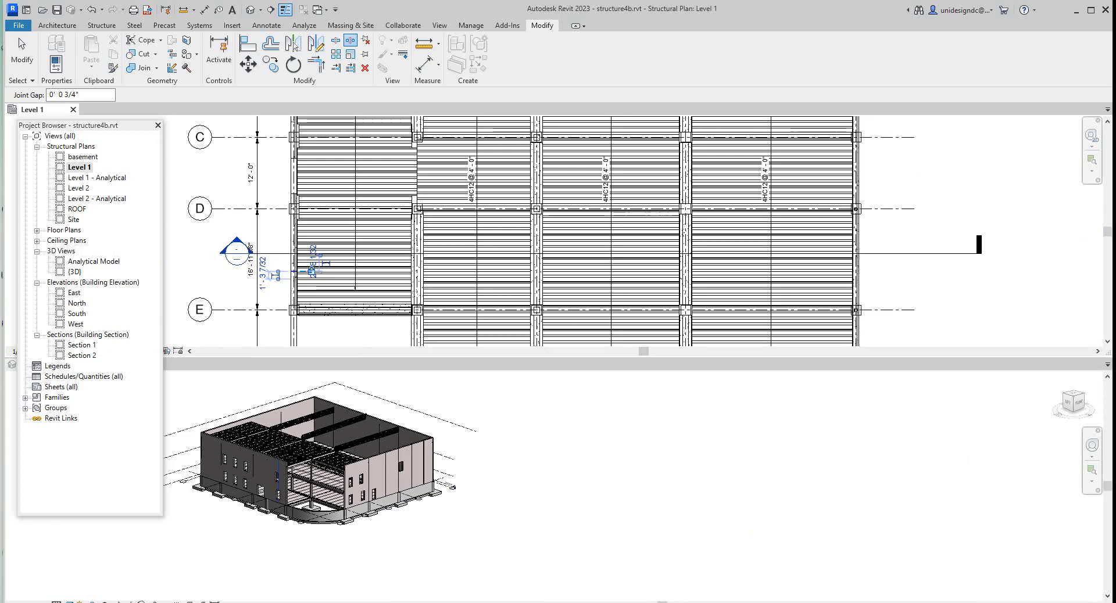
pyautogui.press('w')
pyautogui.press('t')
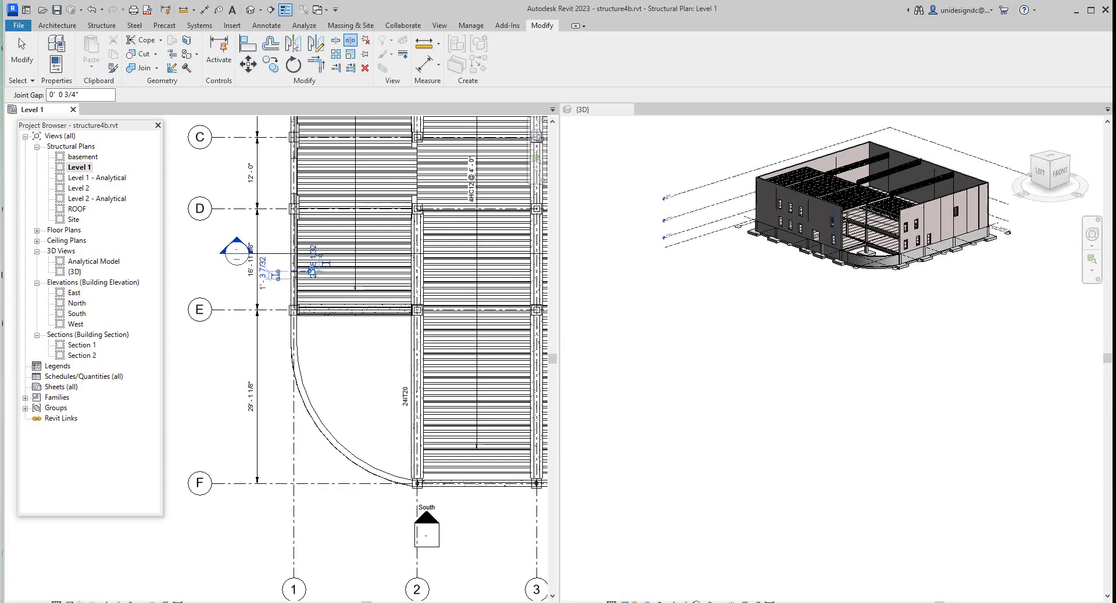
# Examine the west wall's joint and openings near the curved corner in the 3D view.
pyautogui.scroll(3, 813, 224)
pyautogui.scroll(-2, 797, 244)
pyautogui.click(777, 264)
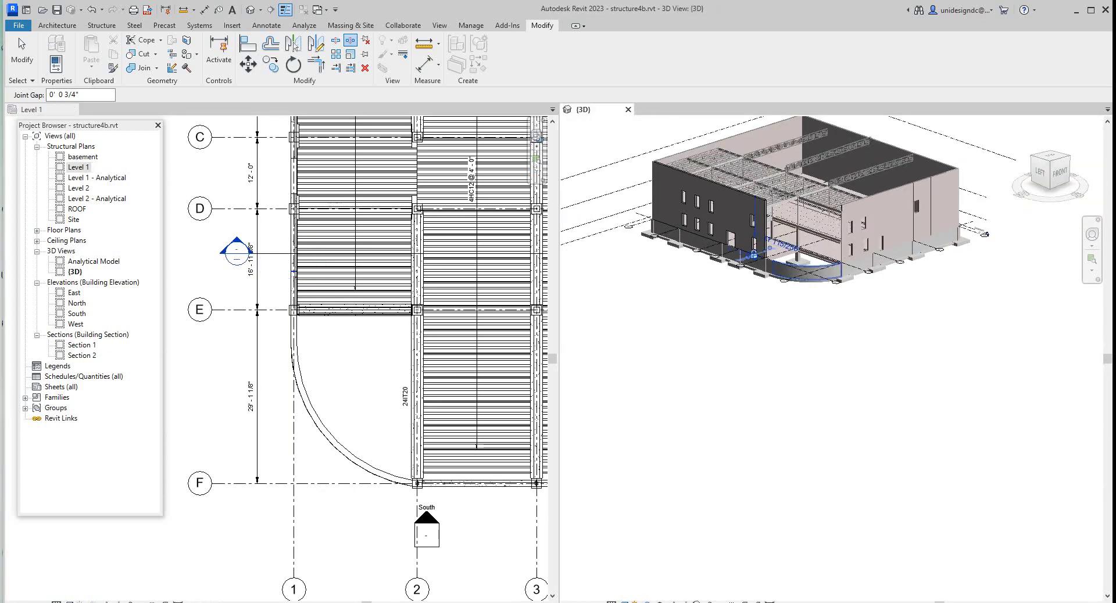
pyautogui.moveTo(777, 264); pyautogui.dragTo(786, 303, button='middle')
pyautogui.scroll(-2, 786, 303)
pyautogui.scroll(5, 806, 291)
pyautogui.scroll(-2, 806, 291)
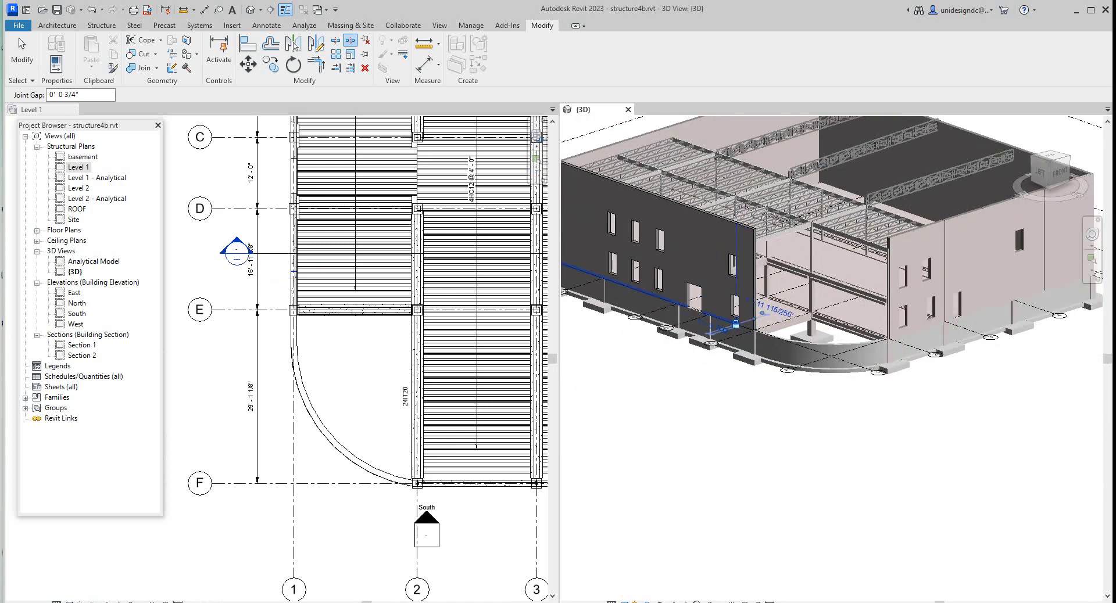
pyautogui.scroll(1, 309, 239)
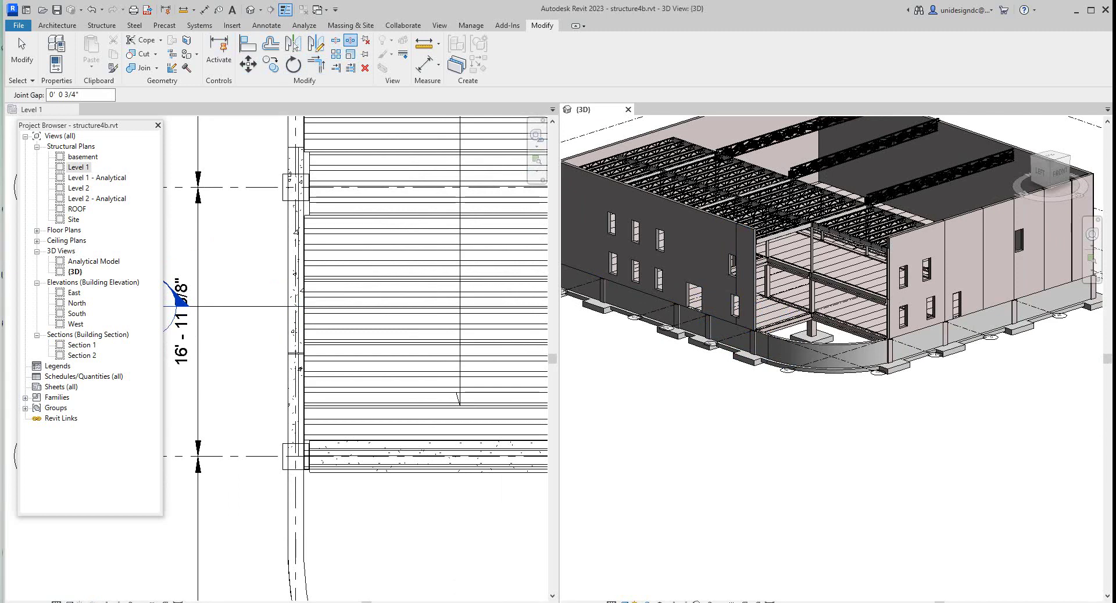
# In the Level 1 plan, split the west wall at the column centres on grids D and C with the same joint gap.
pyautogui.scroll(-3, 276, 234)
pyautogui.scroll(5, 276, 234)
pyautogui.click(276, 235)
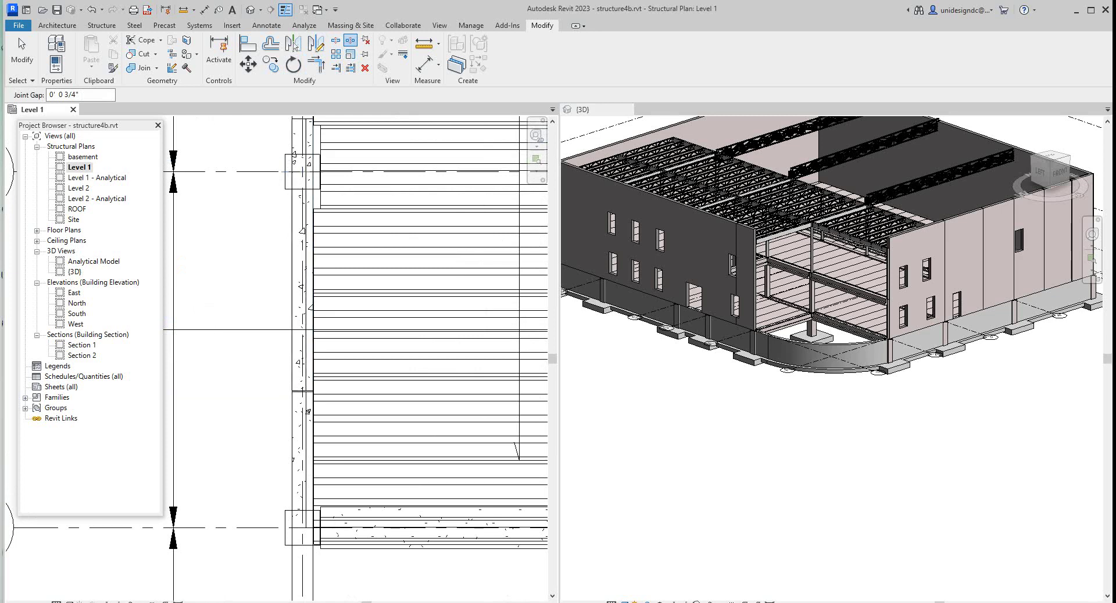
pyautogui.click(302, 172)
pyautogui.scroll(-3, 347, 176)
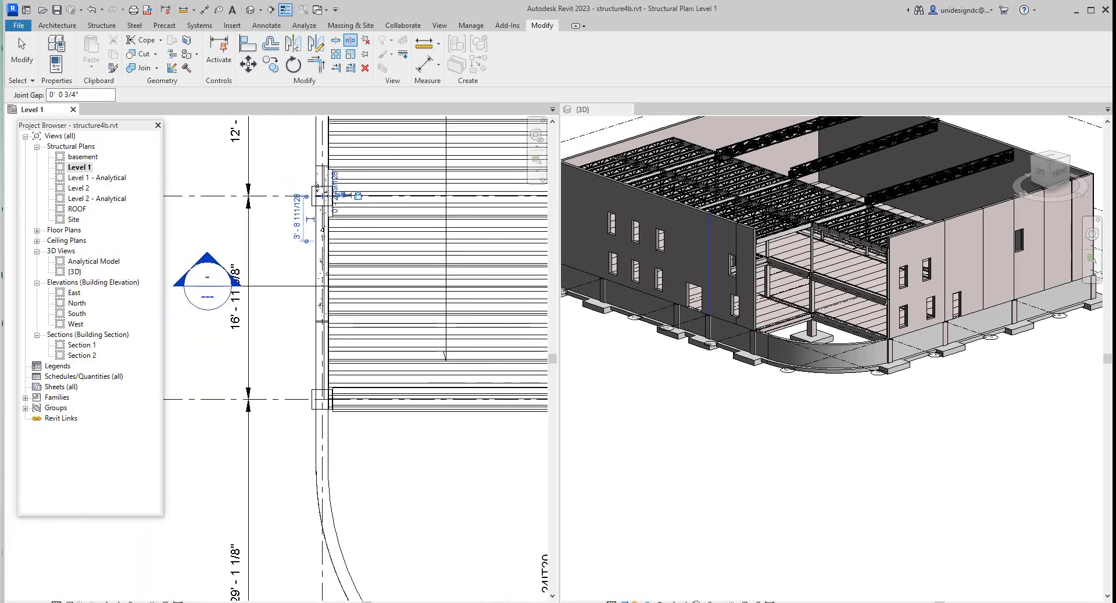
pyautogui.moveTo(352, 236); pyautogui.dragTo(331, 382, button='middle')
pyautogui.scroll(2, 300, 196)
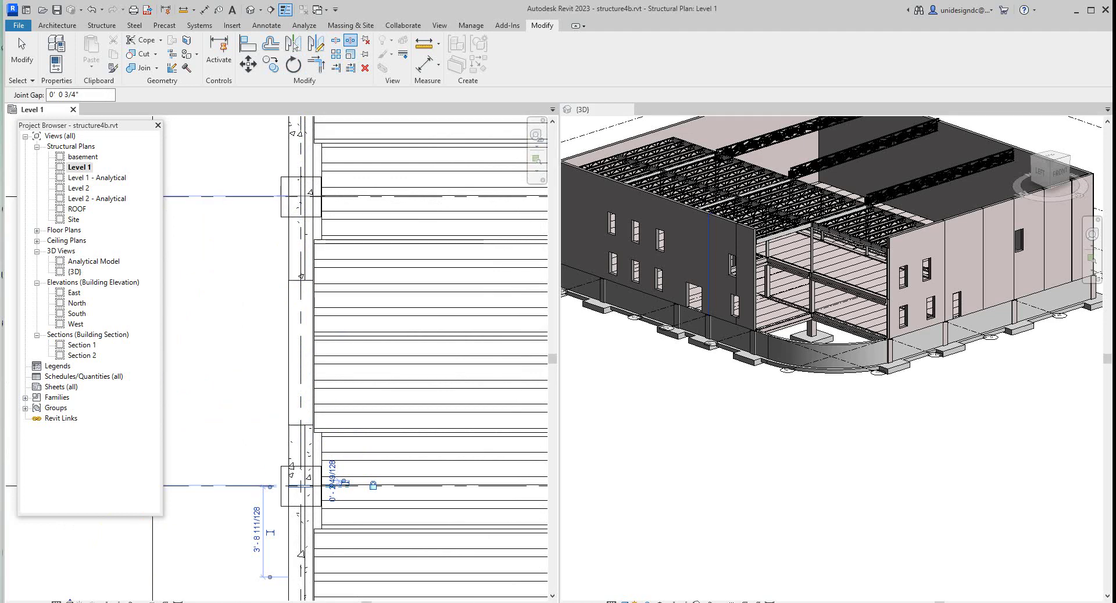
pyautogui.scroll(-4, 294, 243)
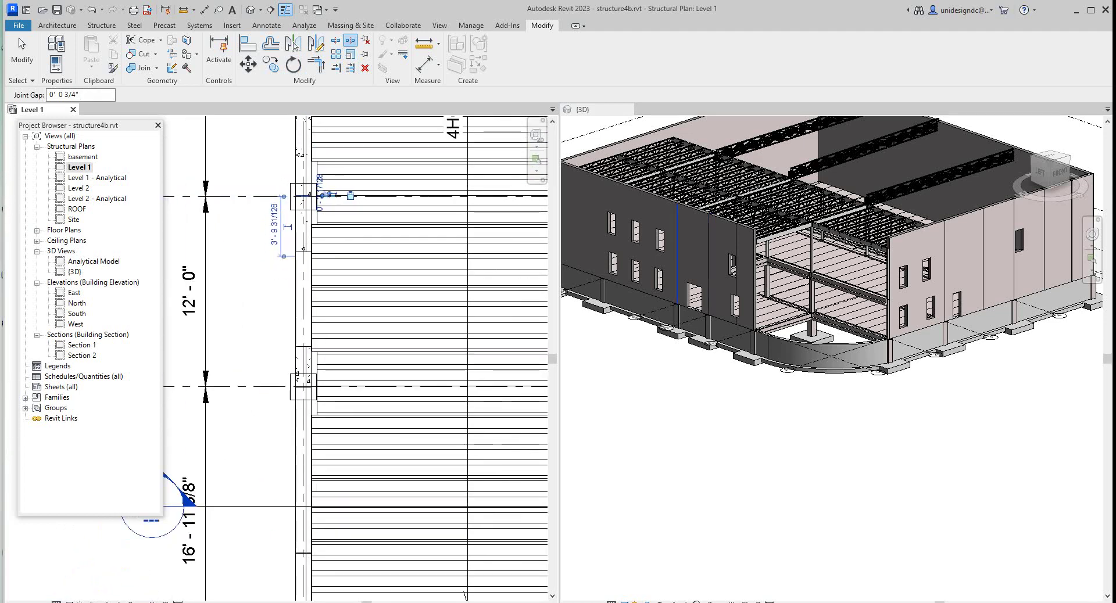
# Split the west wall between grids B and C, about 7' 5 5/8" from grid C, and end the Split with Gap command.
pyautogui.scroll(1, 488, 244)
pyautogui.scroll(3, 650, 230)
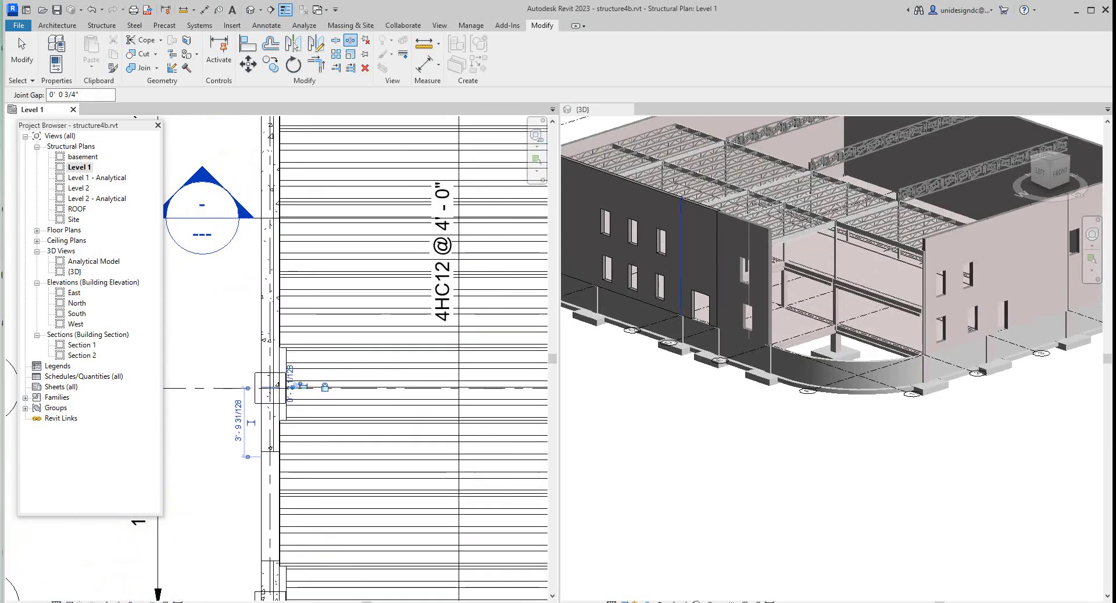
pyautogui.scroll(1, 290, 279)
pyautogui.scroll(-2, 267, 271)
pyautogui.scroll(1, 266, 244)
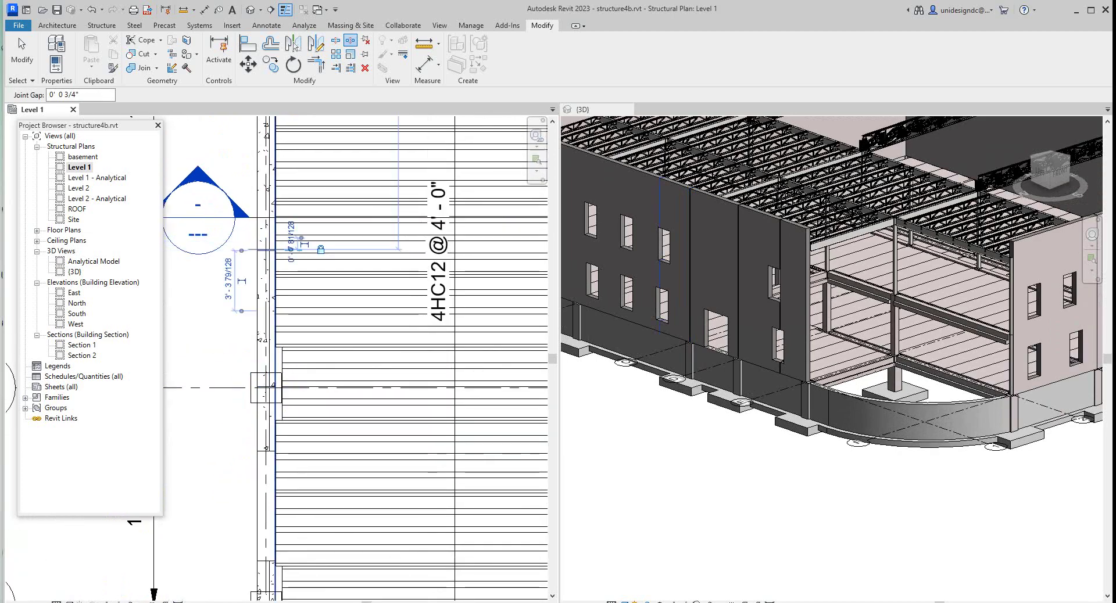
pyautogui.scroll(3, 273, 250)
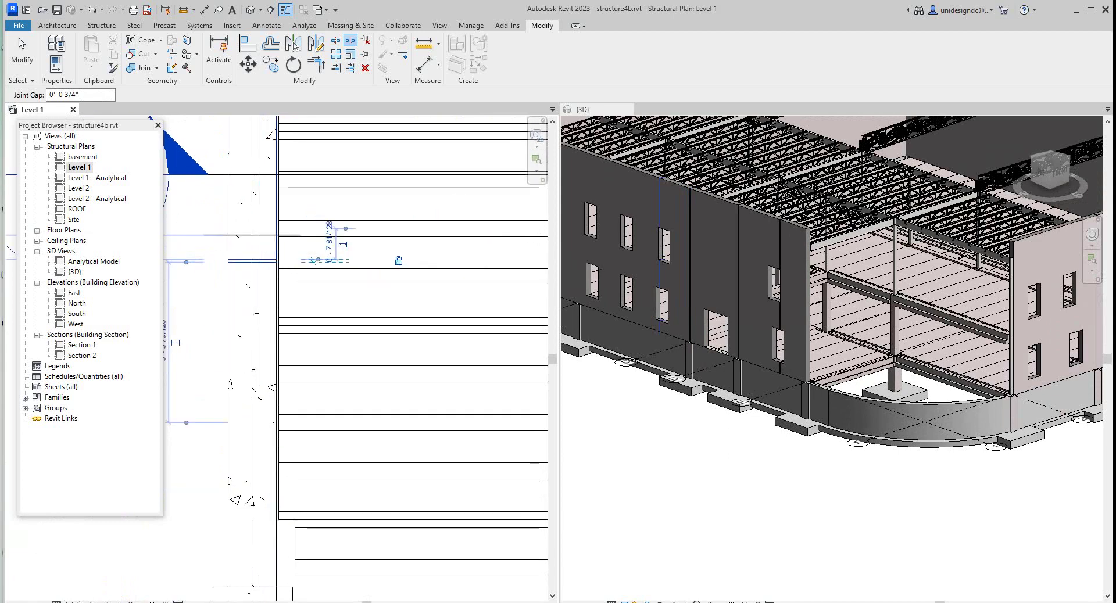
pyautogui.rightClick(278, 237)
pyautogui.click(290, 244)
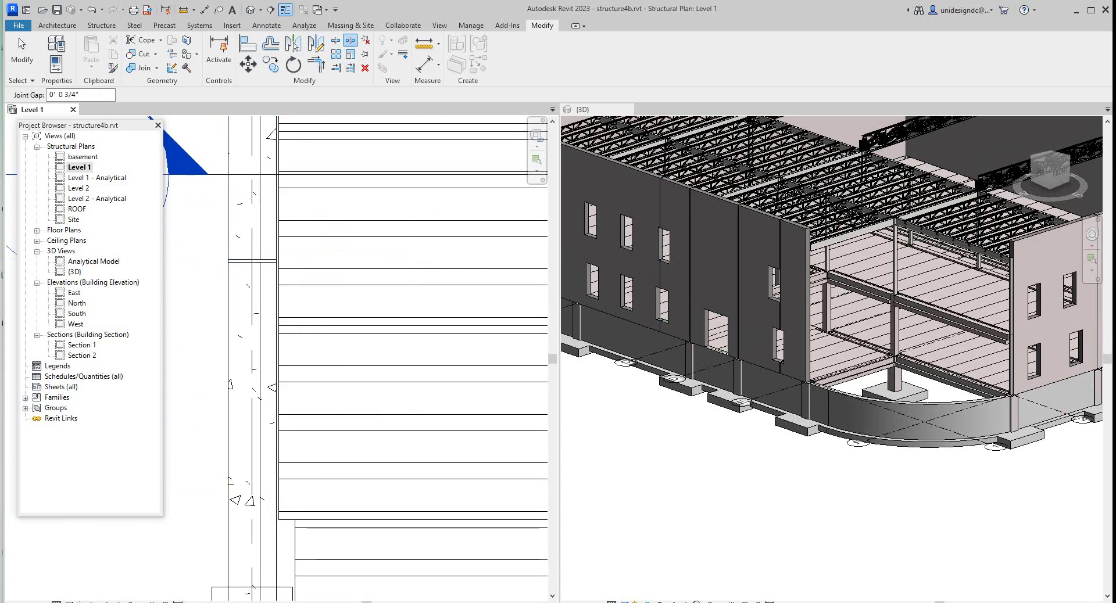
pyautogui.scroll(5, 698, 290)
pyautogui.scroll(-5, 697, 308)
pyautogui.press('Escape')
# Inspect the joint gap between grids B and C and select the wall panel beside it to check its extent.
pyautogui.scroll(3, 300, 258)
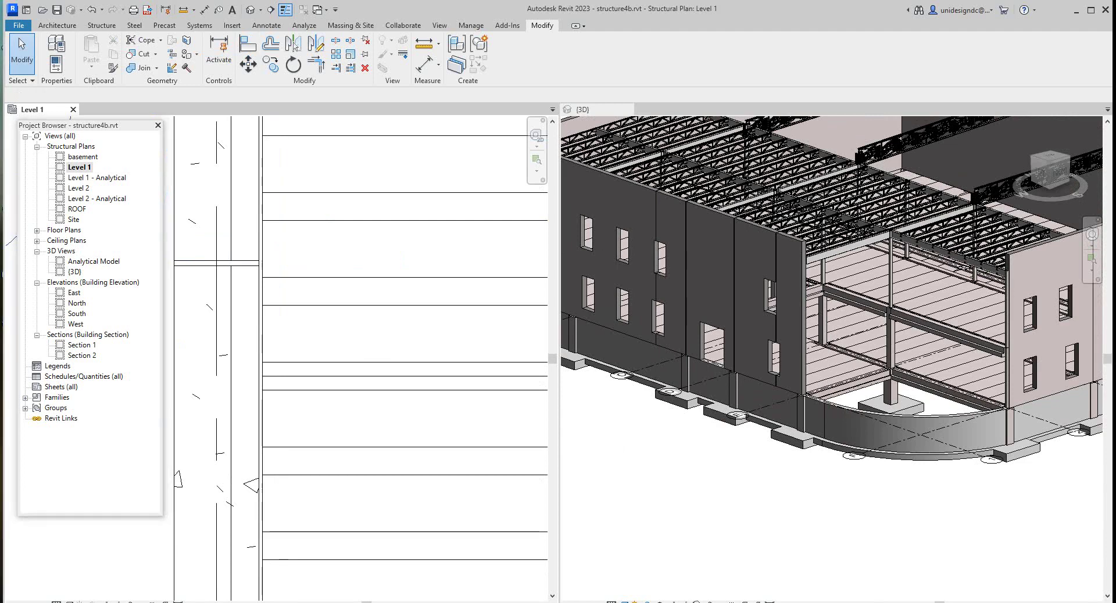
pyautogui.click(245, 253)
pyautogui.click(245, 272)
pyautogui.scroll(-2, 245, 263)
pyautogui.press('Escape')
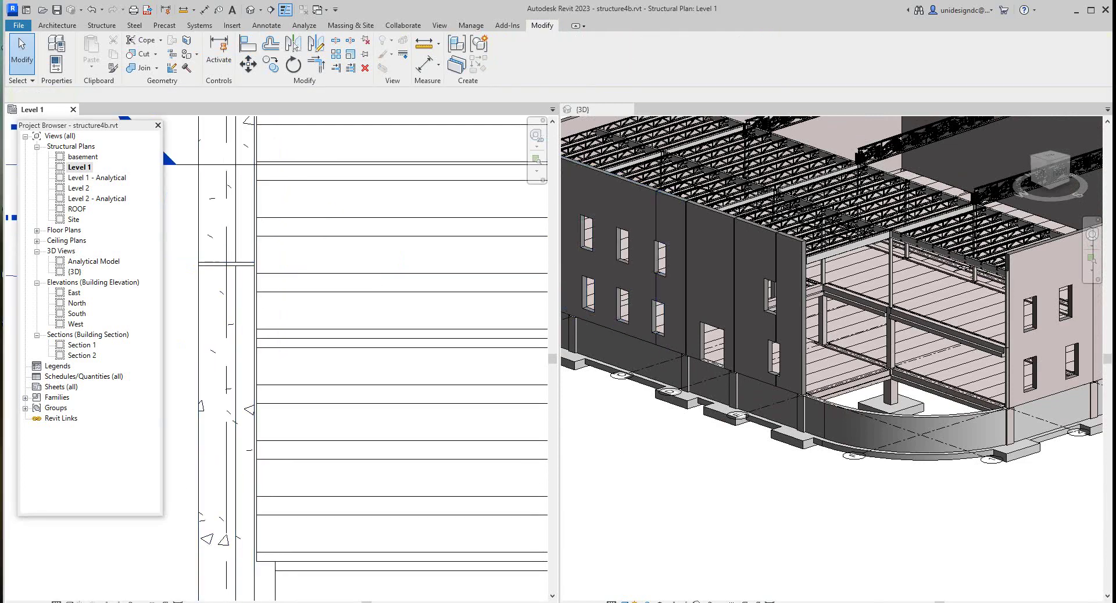
pyautogui.scroll(2, 213, 272)
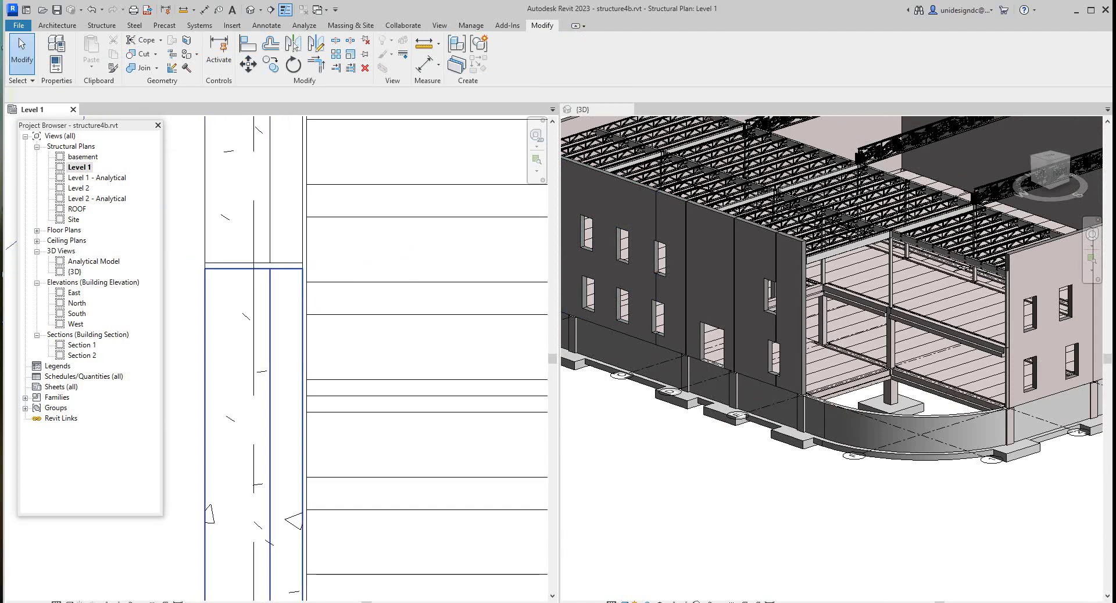
pyautogui.click(198, 275)
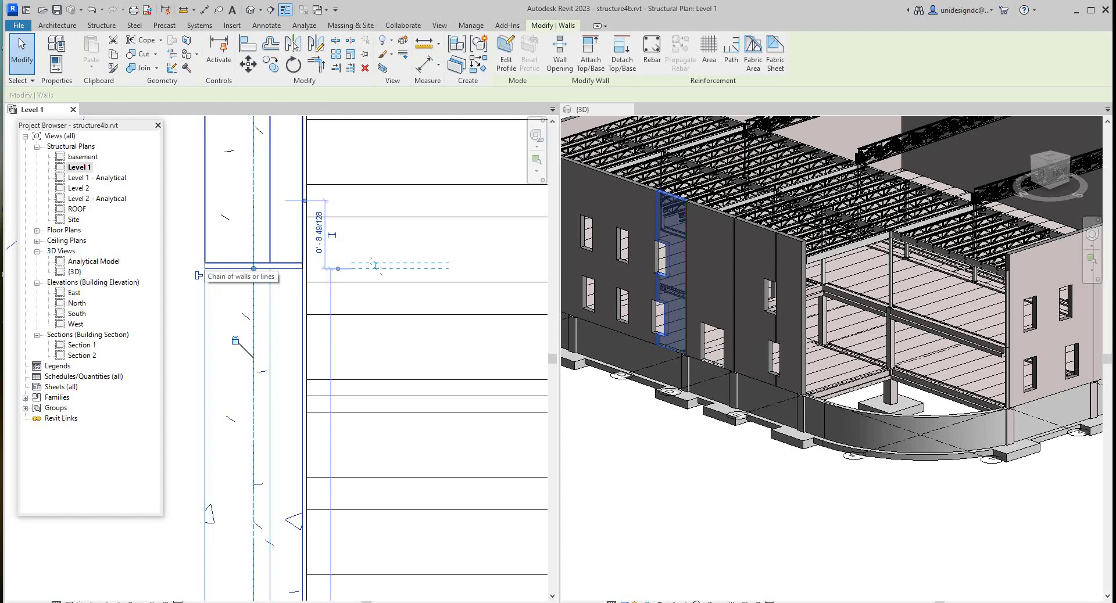
pyautogui.scroll(-2, 209, 406)
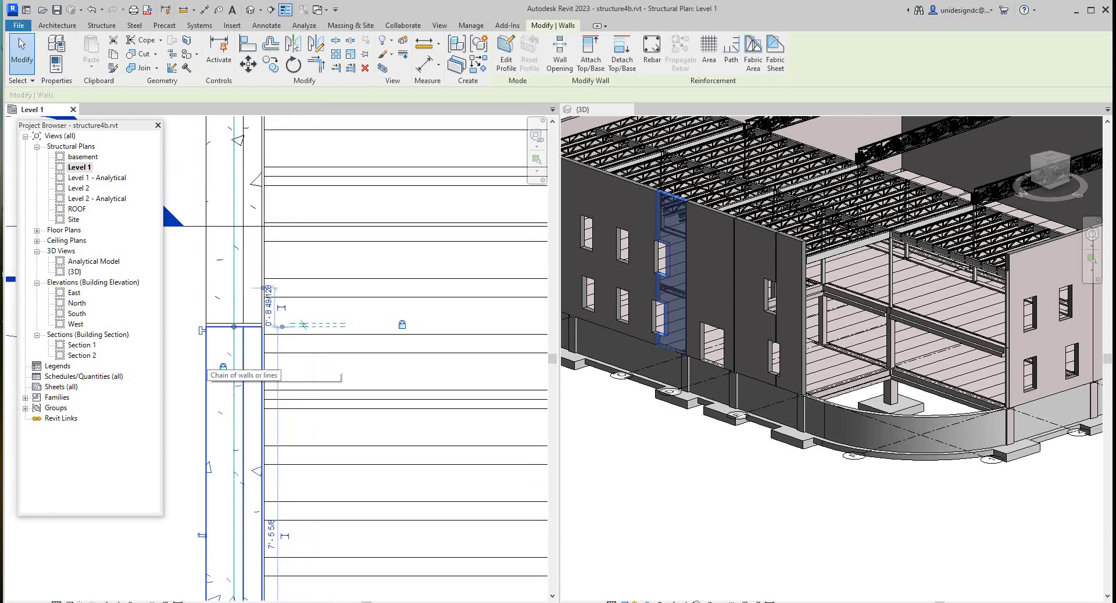
pyautogui.press('Tab')
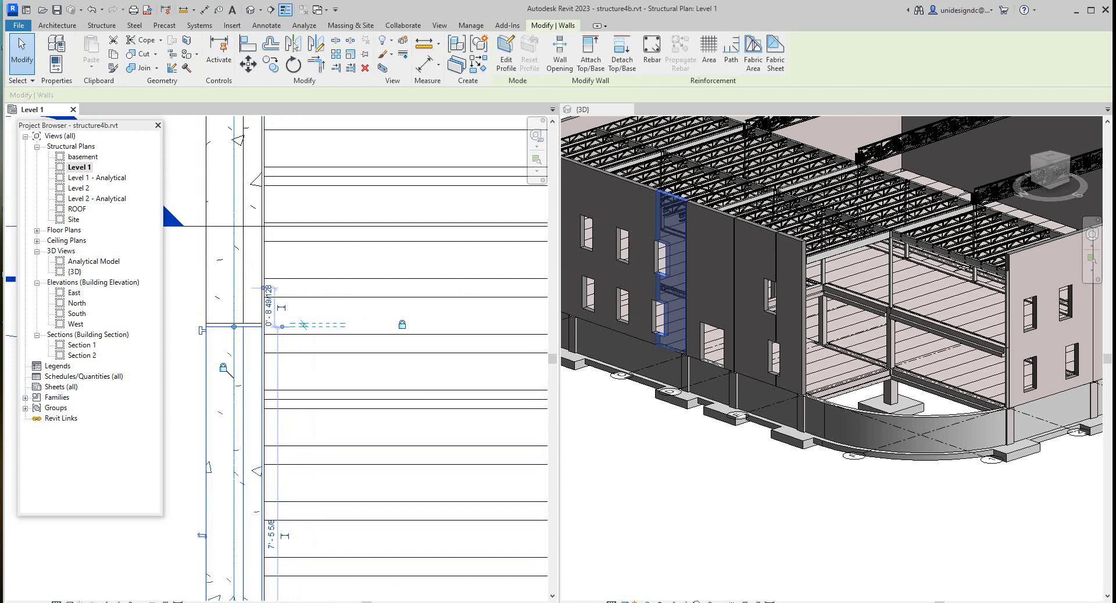
pyautogui.scroll(-3, 294, 350)
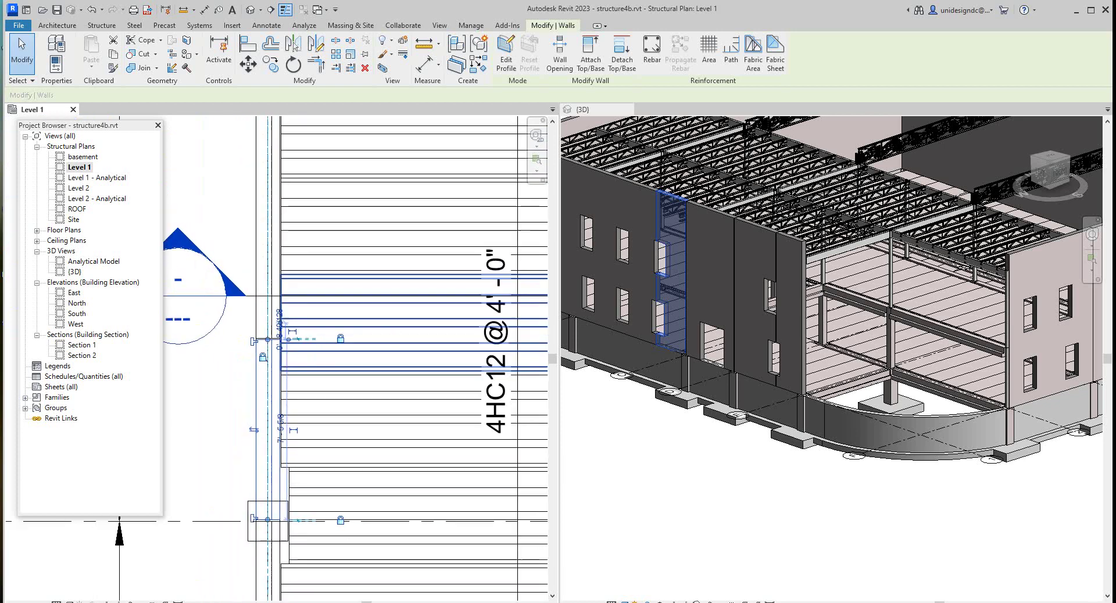
pyautogui.scroll(-2, 736, 448)
pyautogui.scroll(3, 748, 453)
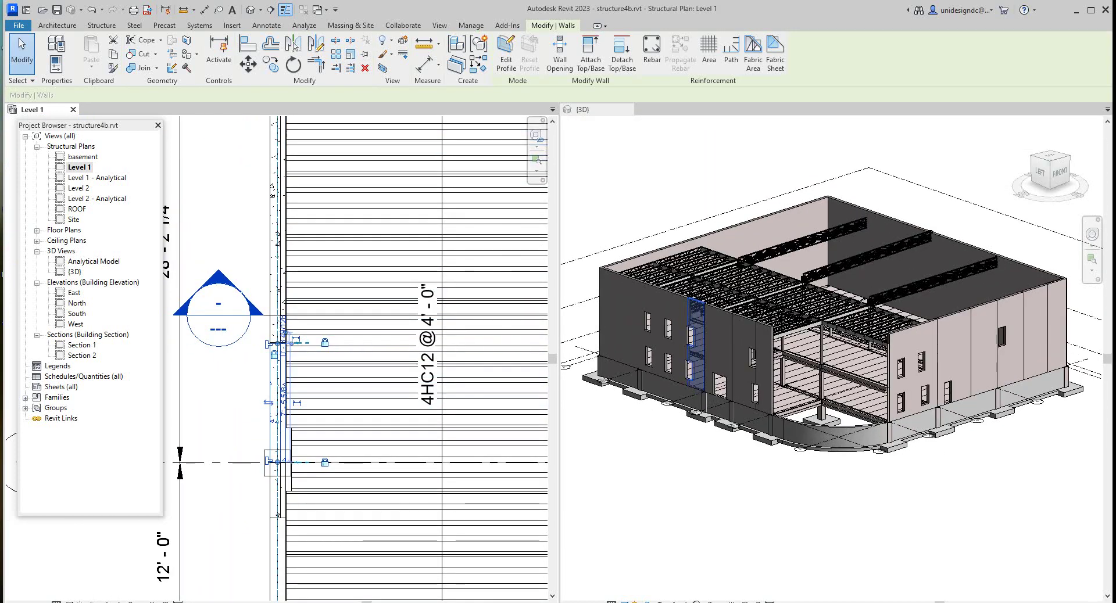
# Close the Level 1 view and examine the south and west wall panels in the 3D view.
pyautogui.click(73, 109)
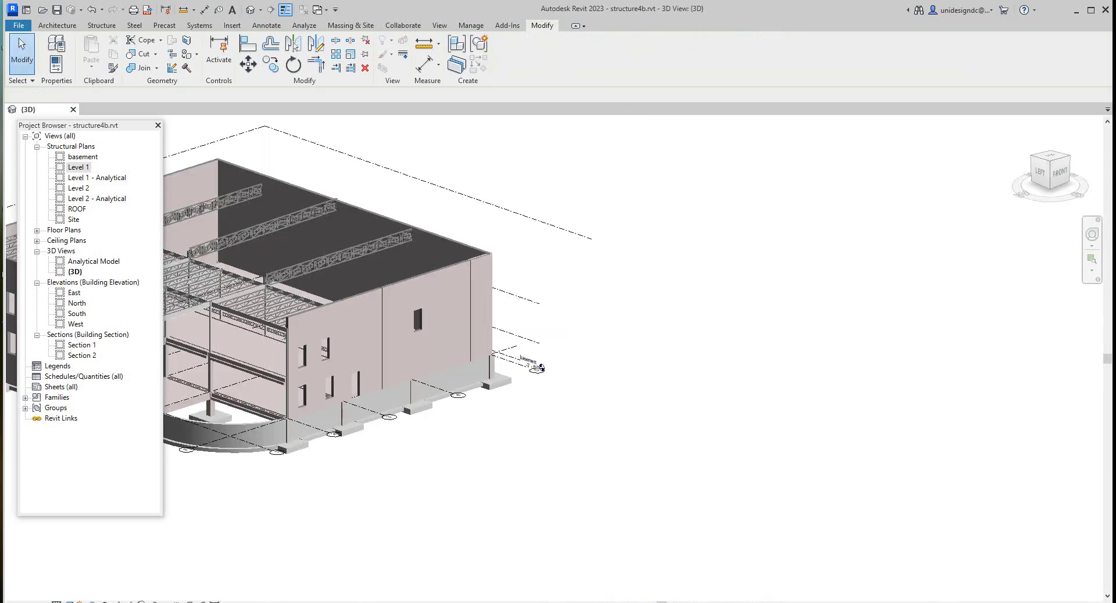
pyautogui.scroll(-3, 696, 464)
pyautogui.scroll(1, 633, 442)
pyautogui.scroll(6, 608, 412)
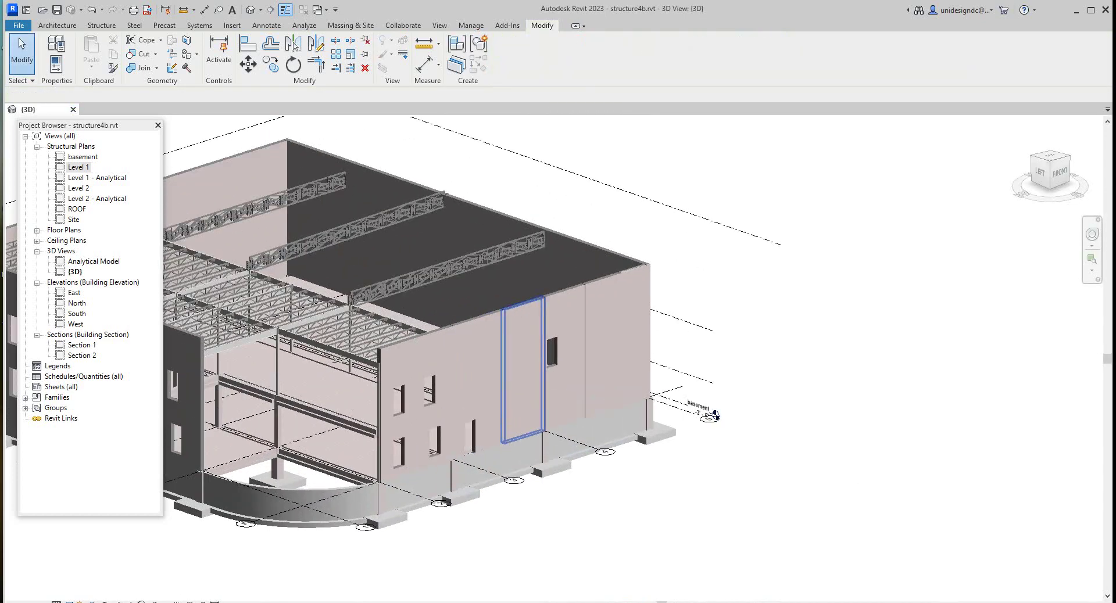
pyautogui.scroll(1, 770, 257)
pyautogui.moveTo(769, 257); pyautogui.dragTo(991, 261, button='middle')
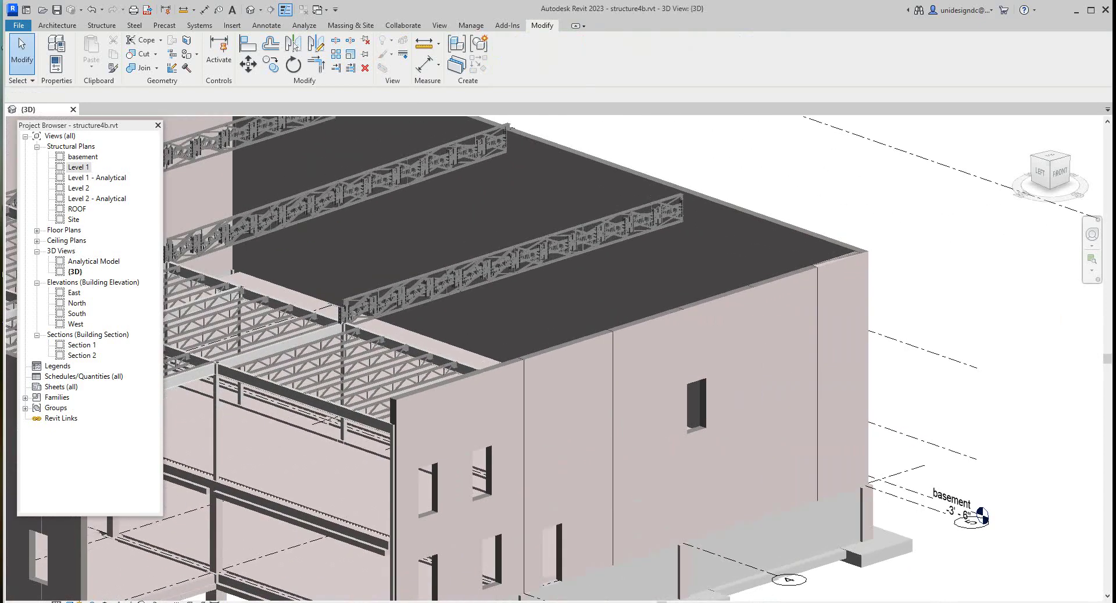
pyautogui.scroll(-2, 991, 261)
pyautogui.scroll(-1, 981, 282)
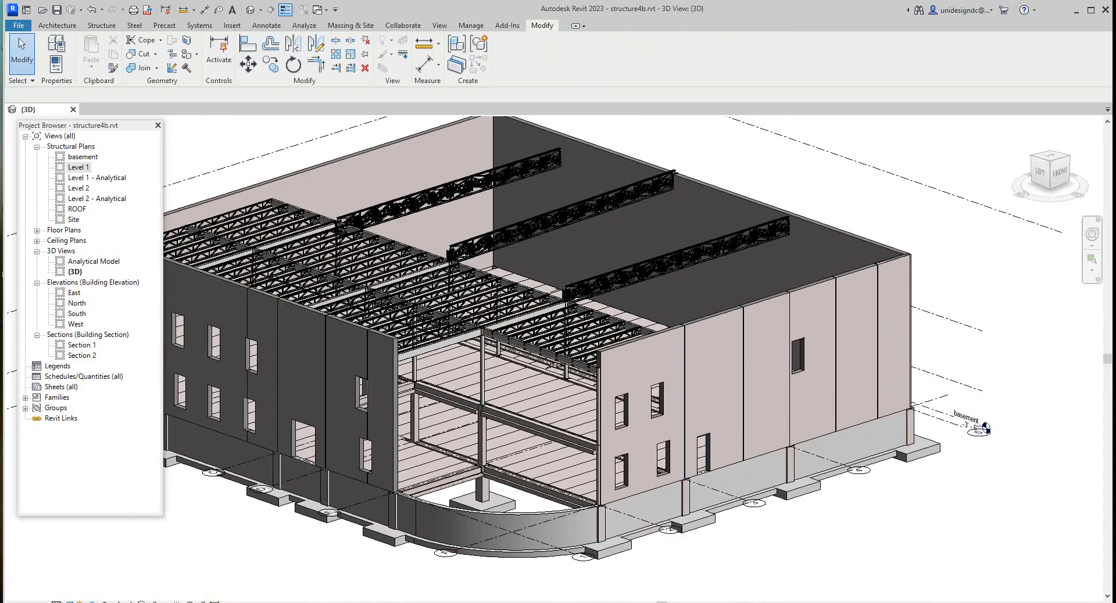
pyautogui.hotkey('alt', 'Tab')
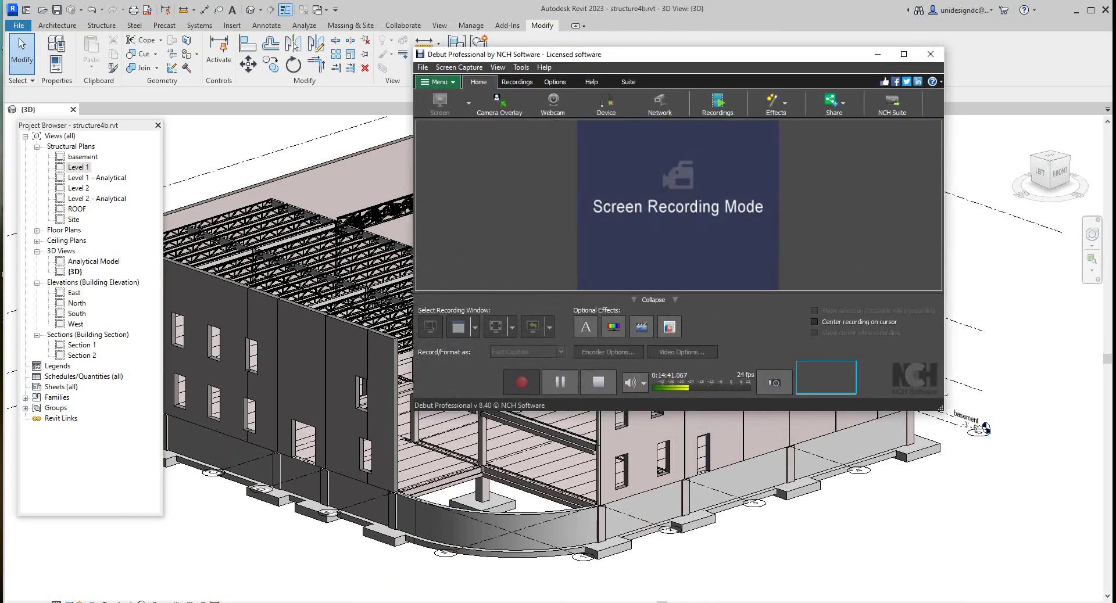